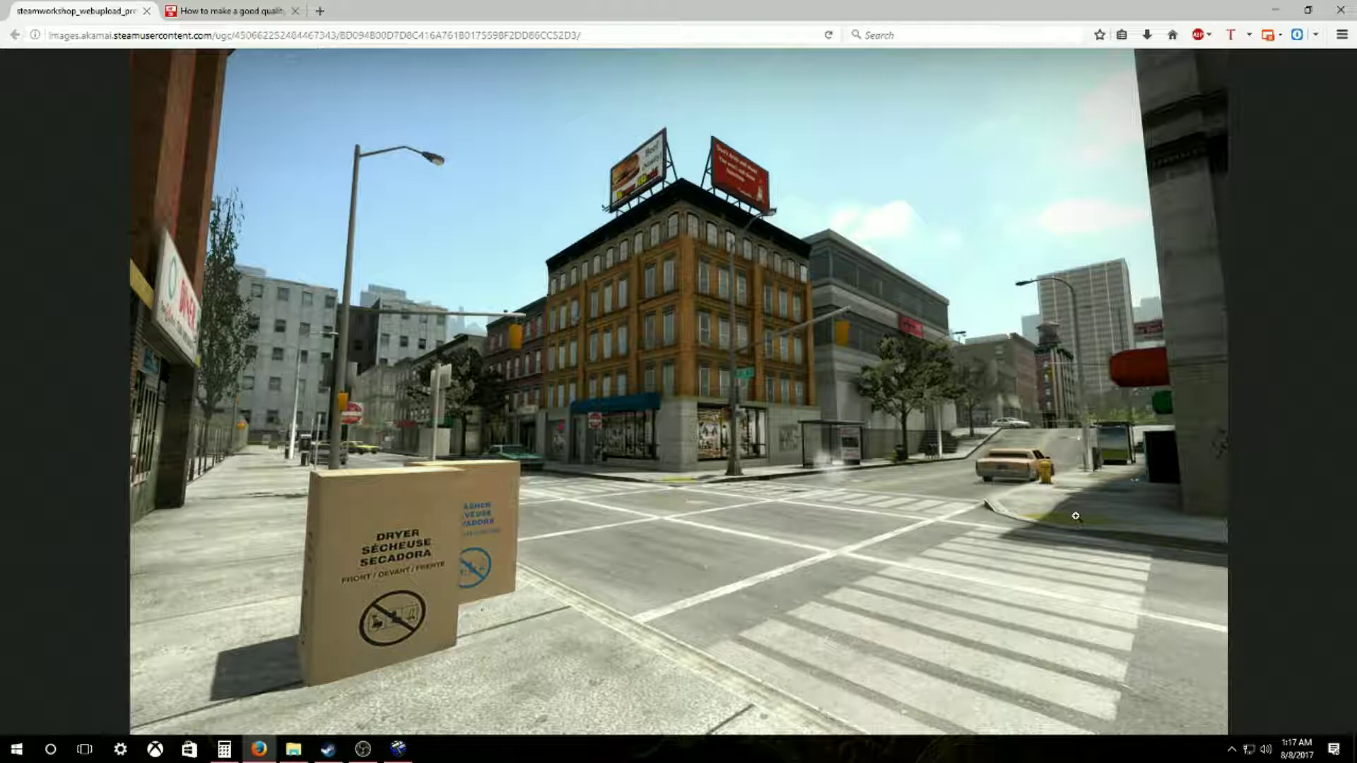
# Step: Switch to Hammer and draw a block outline about 245 by 245 units over the triangular sidewalk corner in the top view
pyautogui.click(1273, 13)
pyautogui.scroll(-1, 909, 221)
pyautogui.scroll(3, 867, 269)
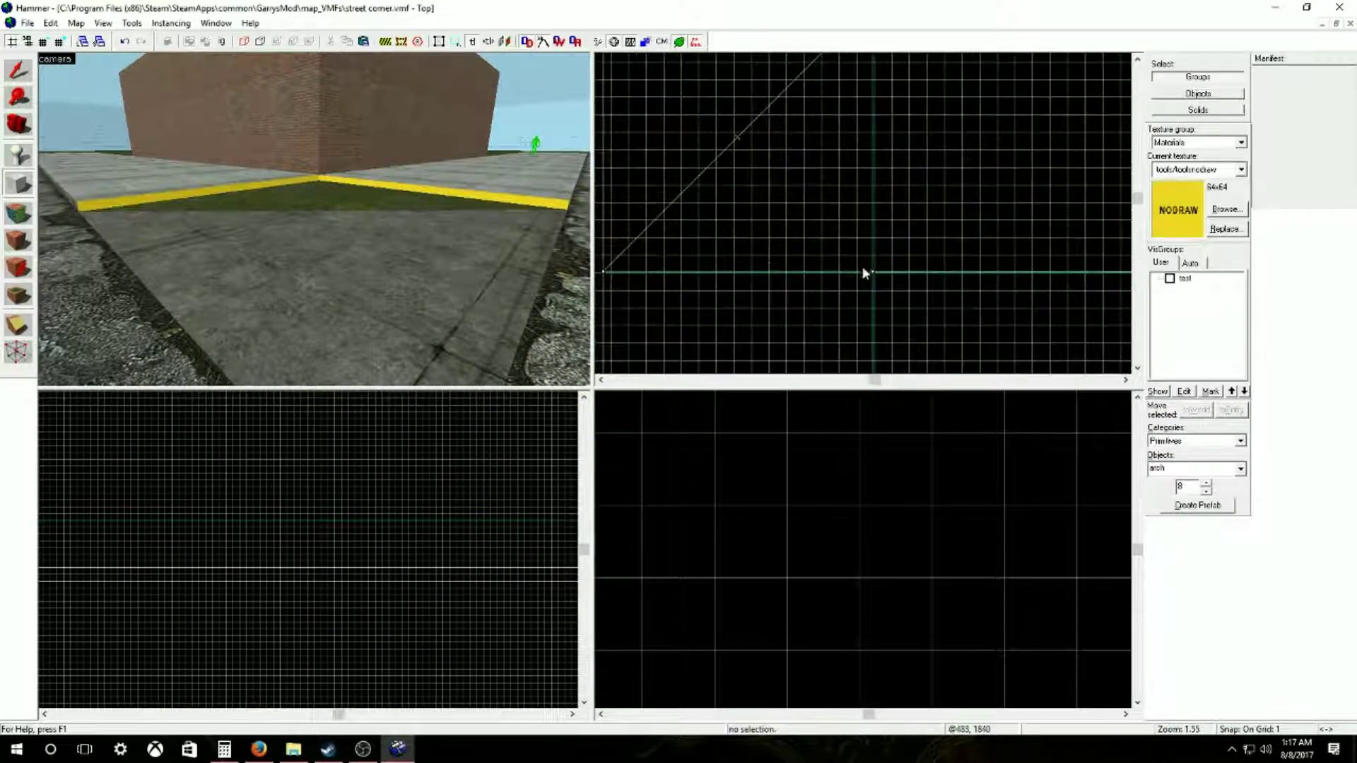
pyautogui.scroll(3, 868, 283)
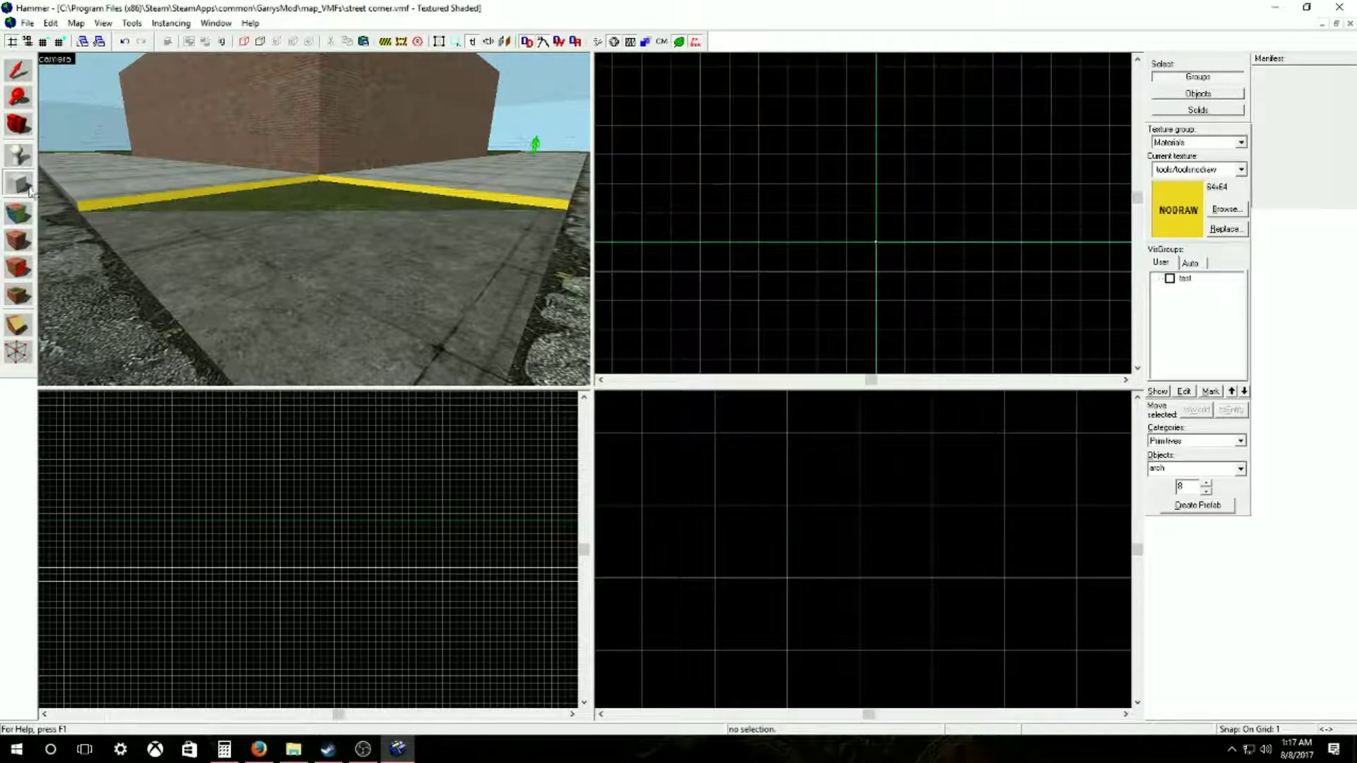
pyautogui.scroll(-12, 875, 244)
pyautogui.scroll(7, 940, 299)
pyautogui.scroll(7, 865, 258)
pyautogui.moveTo(865, 258); pyautogui.dragTo(903, 301)
pyautogui.scroll(-8, 806, 237)
pyautogui.scroll(-5, 813, 247)
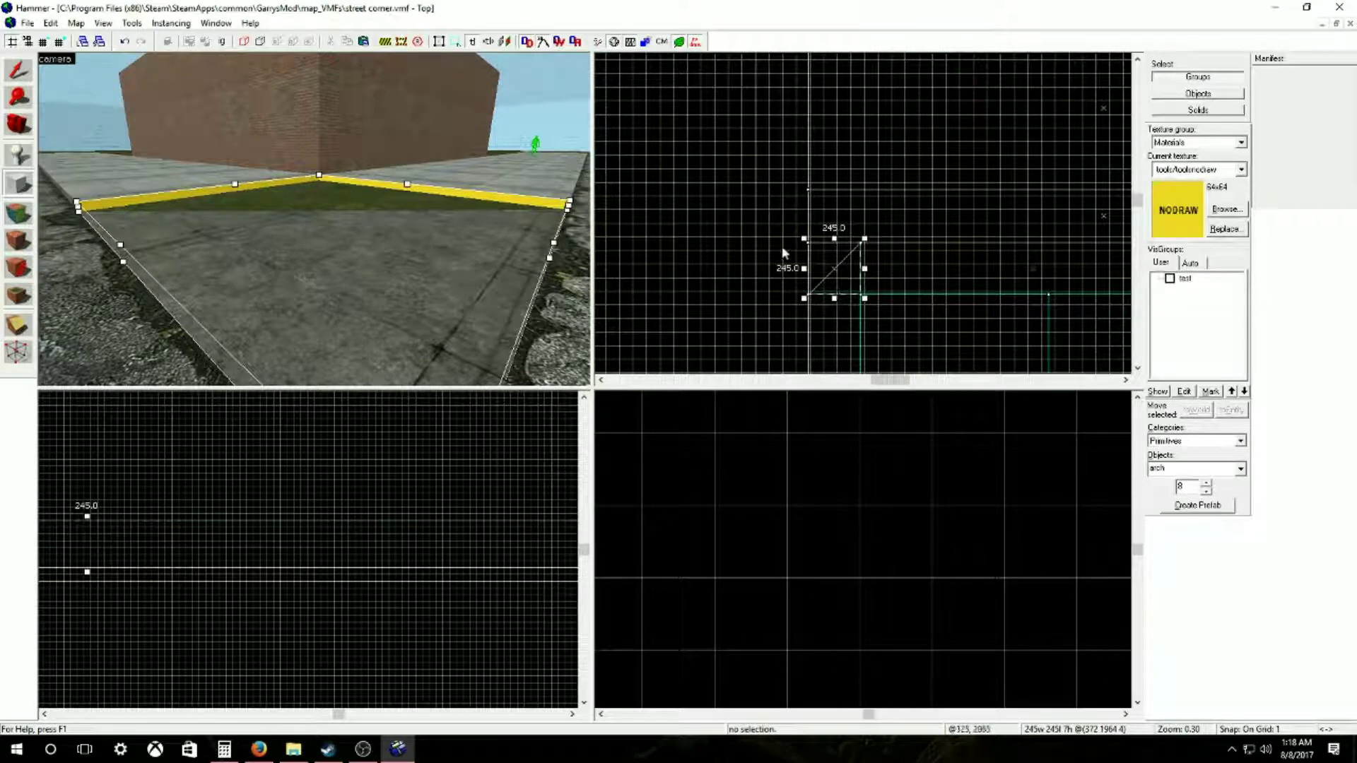
# Step: Enlarge the block outline to 490 by 490 units outward from the street corner
pyautogui.moveTo(805, 240); pyautogui.dragTo(776, 172)
pyautogui.scroll(6, 765, 198)
pyautogui.moveTo(916, 167); pyautogui.dragTo(911, 172)
pyautogui.scroll(-4, 859, 174)
pyautogui.scroll(4, 816, 237)
pyautogui.moveTo(805, 264); pyautogui.dragTo(775, 267)
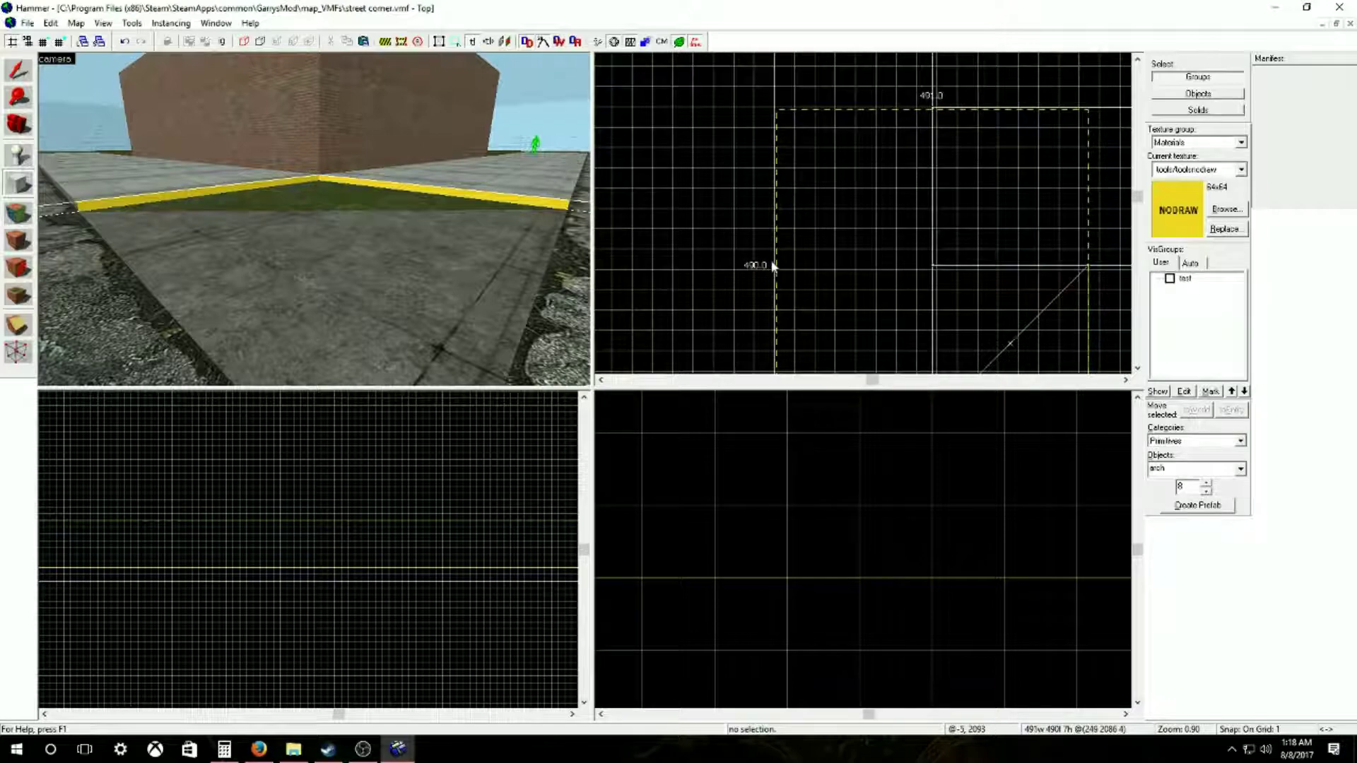
pyautogui.scroll(-3, 790, 273)
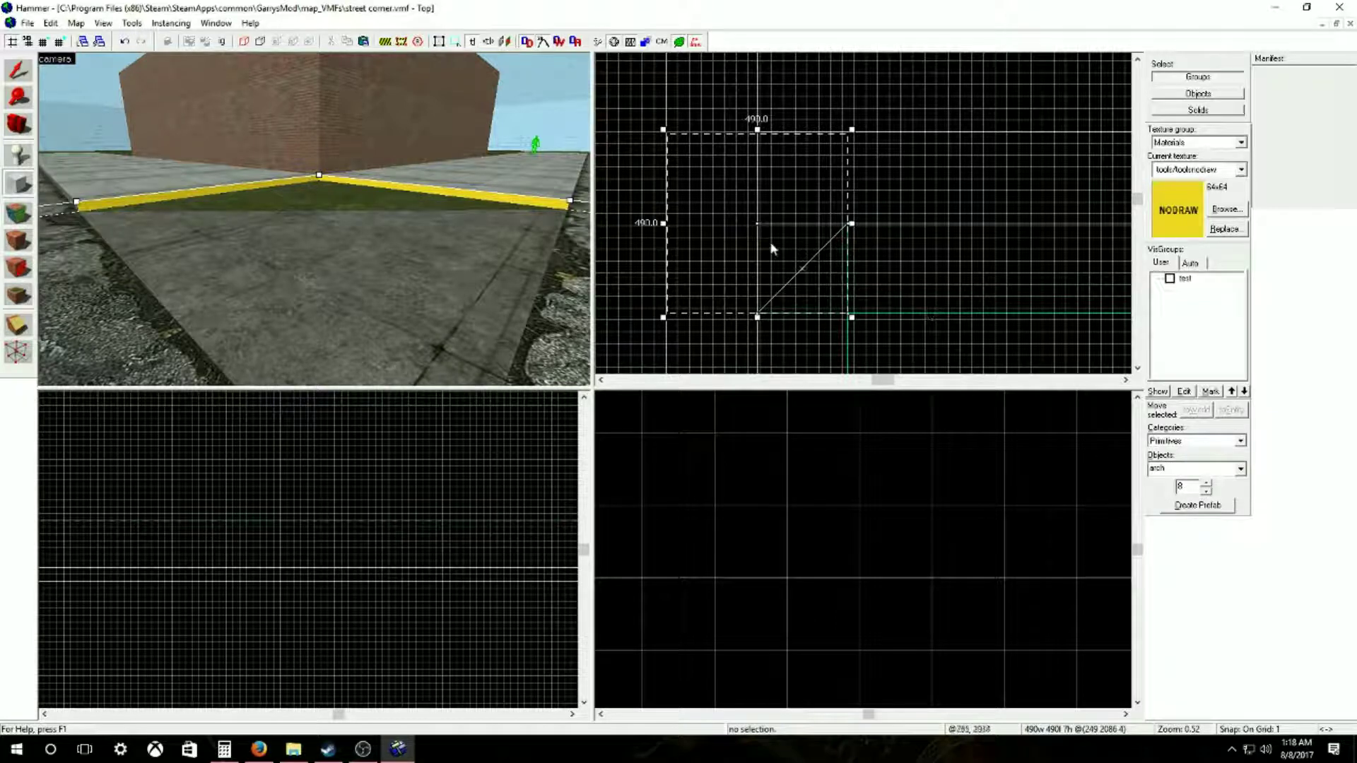
# Step: Create an arch with wall width 490, 8 sides, an arc of 90 and a start angle of 90
pyautogui.press('Return')
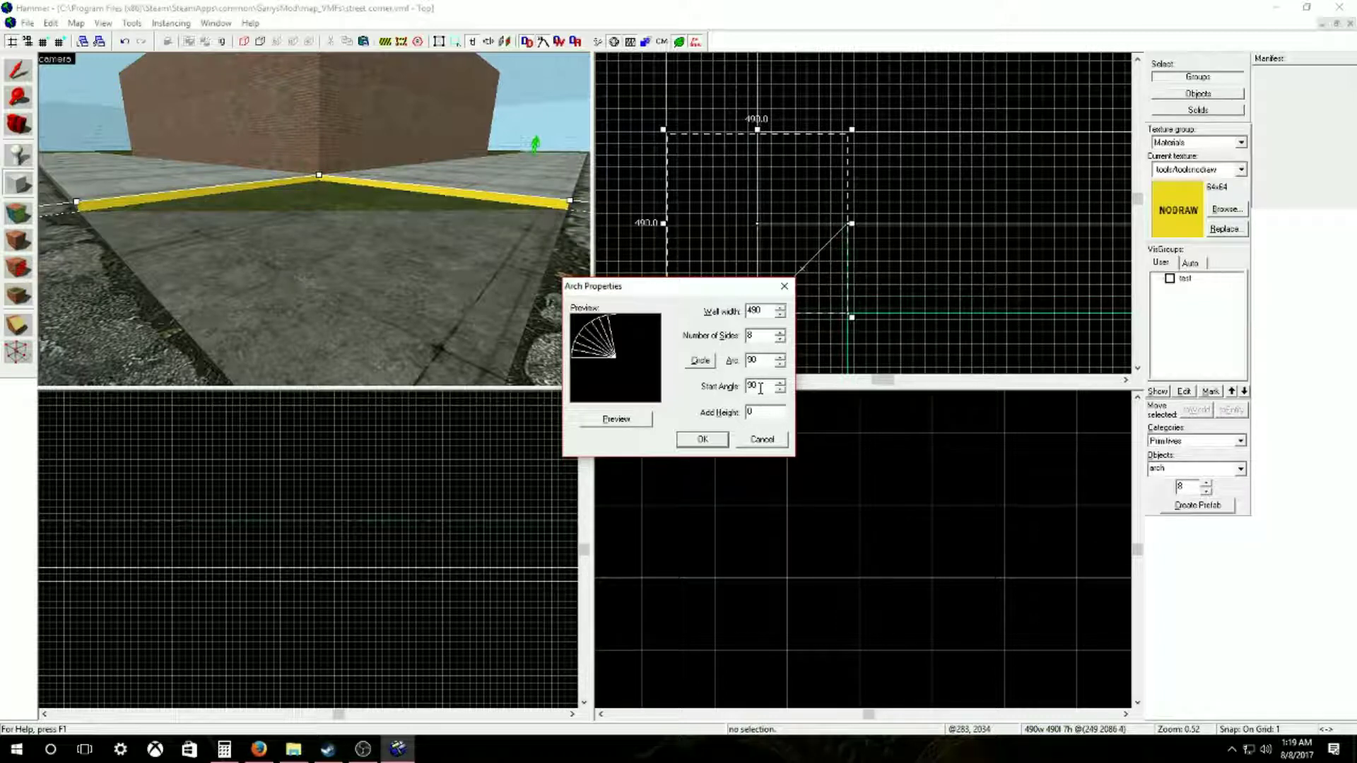
pyautogui.click(703, 439)
# Step: Move the arch so the point where its wedges meet sits on the inner corner of the sidewalk
pyautogui.click(19, 78)
pyautogui.scroll(-6, 686, 214)
pyautogui.scroll(5, 803, 201)
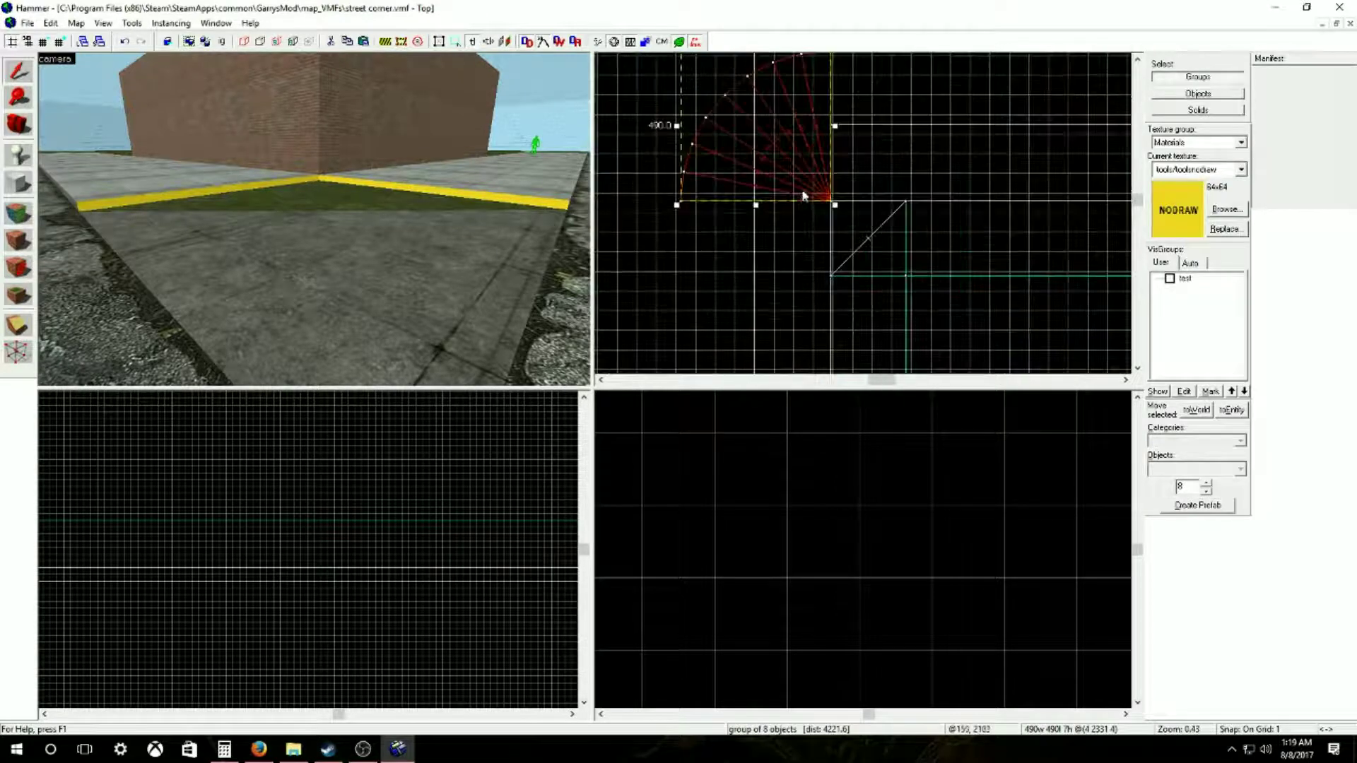
pyautogui.scroll(10, 804, 201)
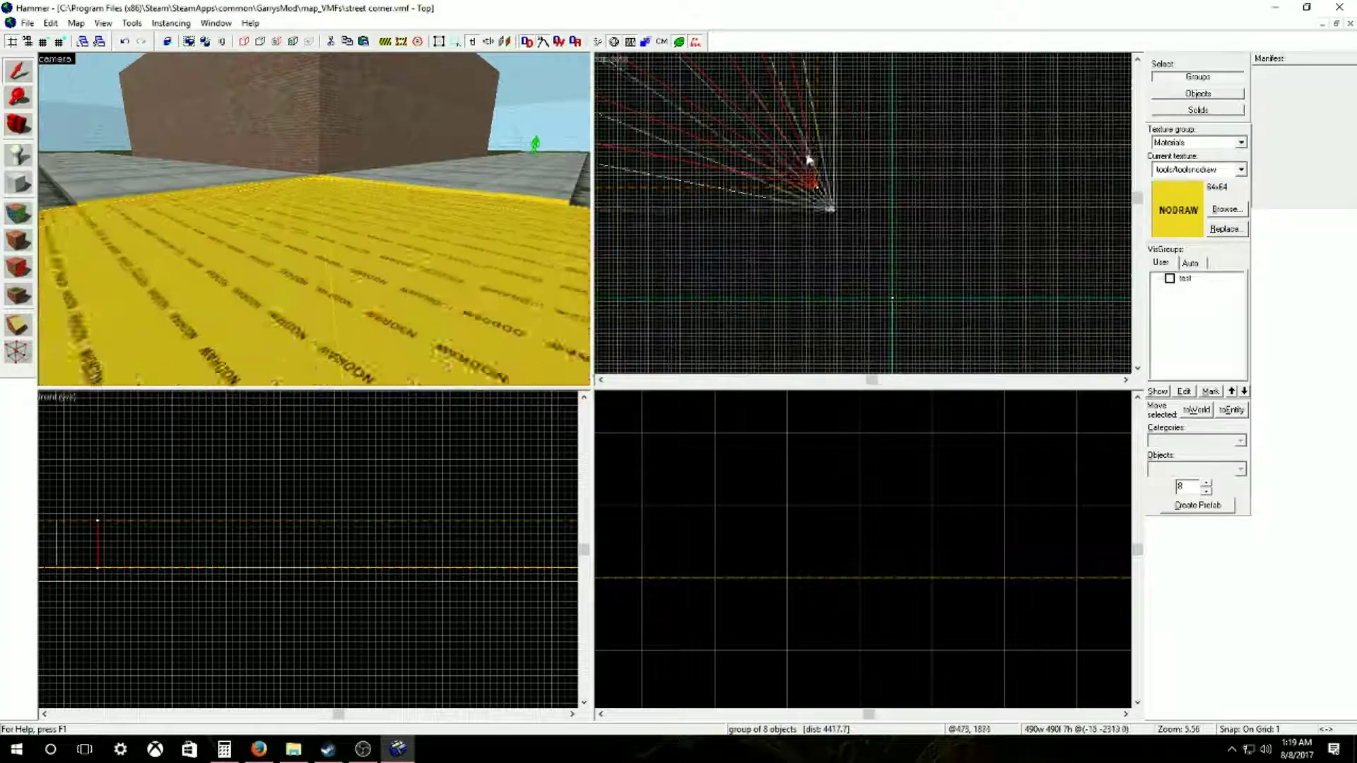
pyautogui.scroll(3, 834, 227)
pyautogui.scroll(4, 895, 227)
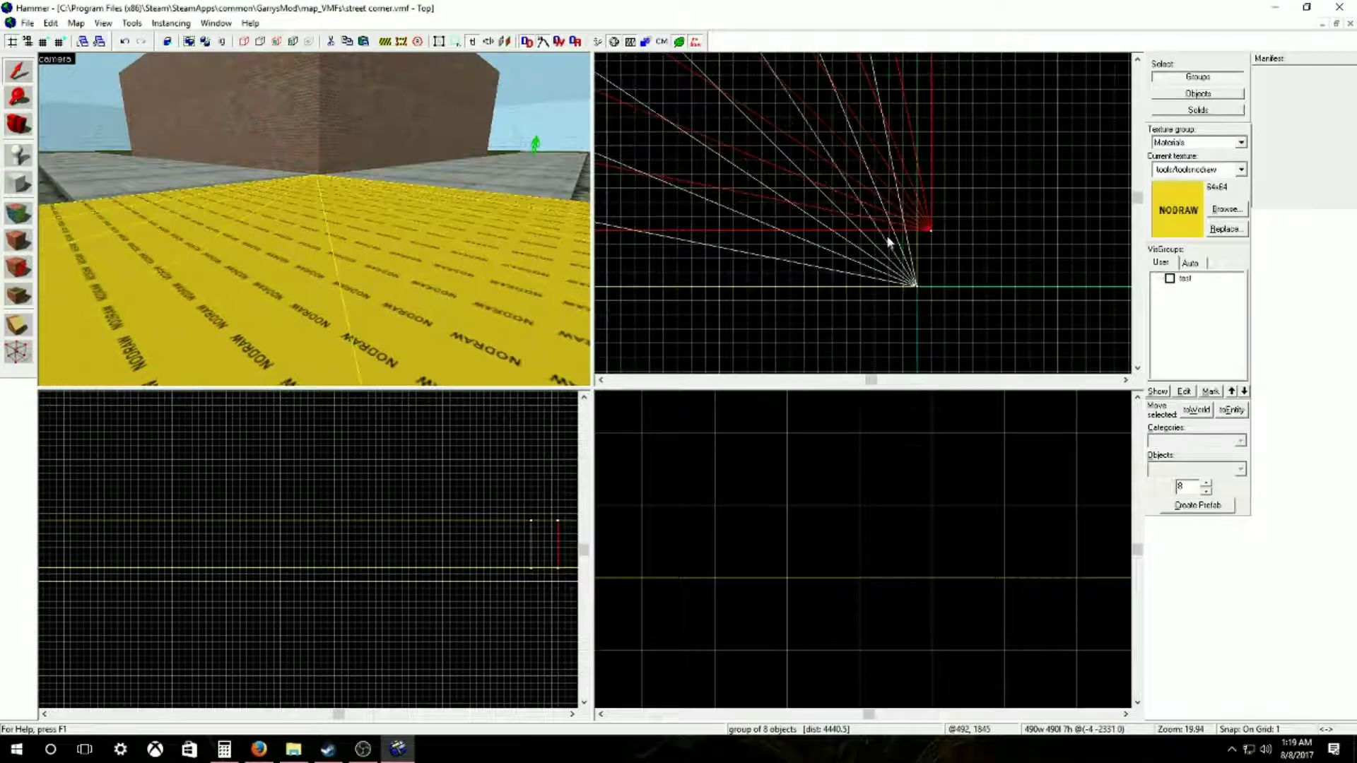
pyautogui.scroll(-15, 919, 283)
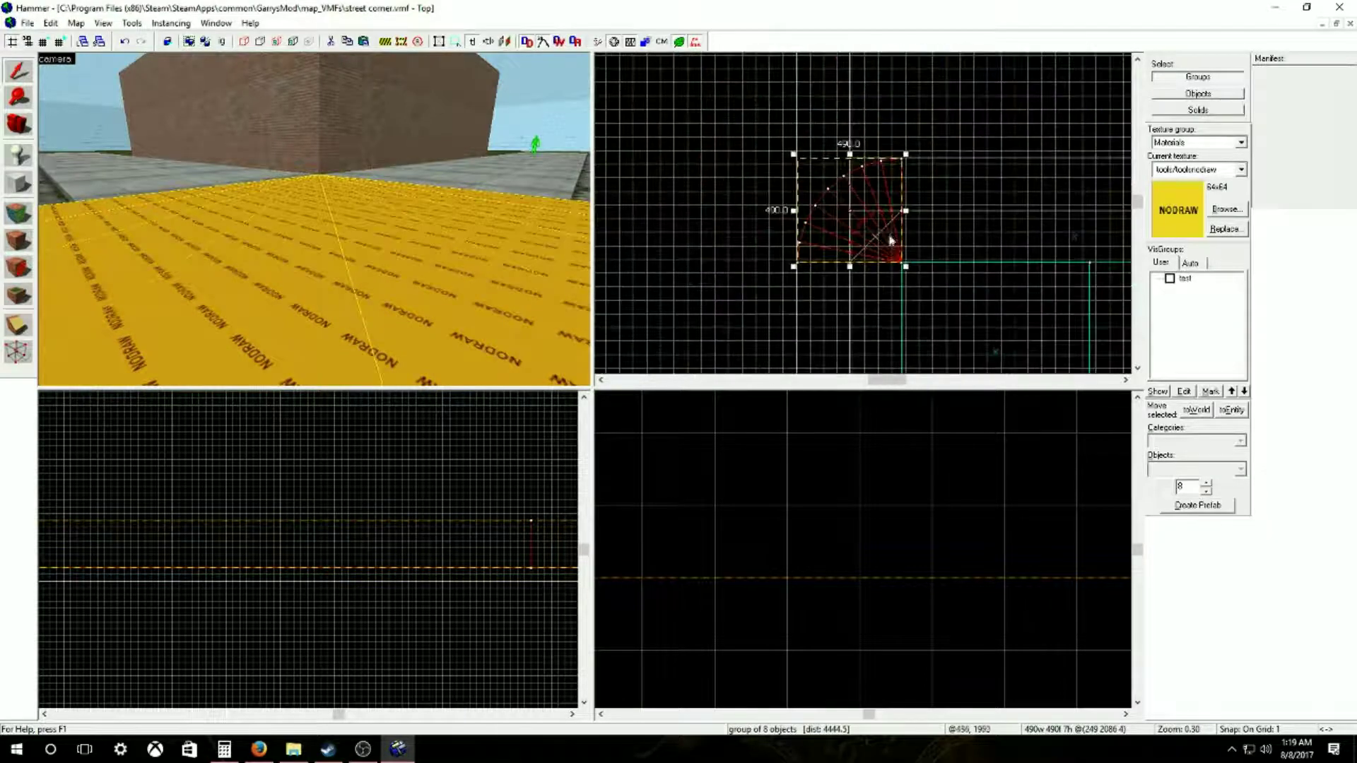
# Step: Scale the arch to 245 by 245 units to fit the sidewalk corner, and clear the selection
pyautogui.scroll(3, 889, 246)
pyautogui.scroll(4, 830, 223)
pyautogui.scroll(15, 834, 212)
pyautogui.moveTo(672, 166); pyautogui.dragTo(643, 155)
pyautogui.scroll(-4, 668, 165)
pyautogui.scroll(5, 670, 173)
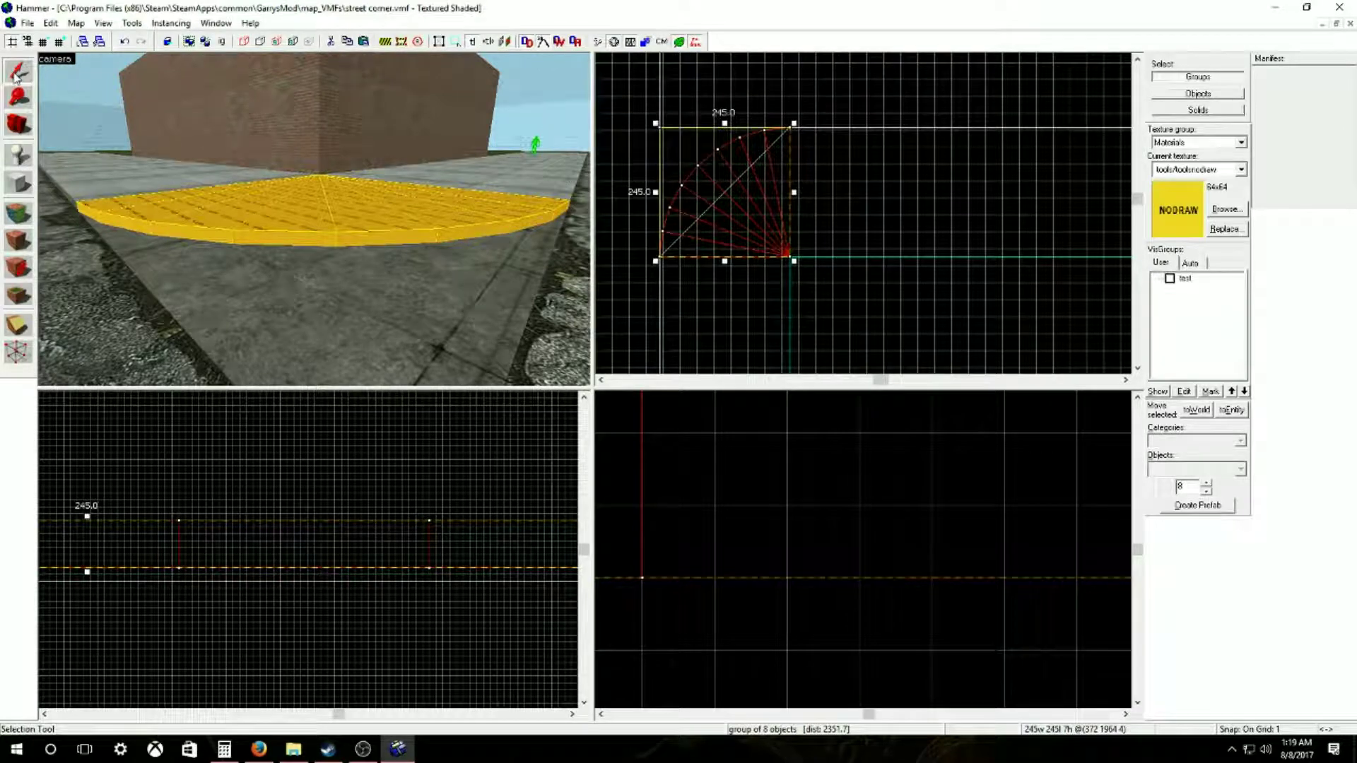
pyautogui.scroll(-3, 794, 288)
pyautogui.click(836, 289)
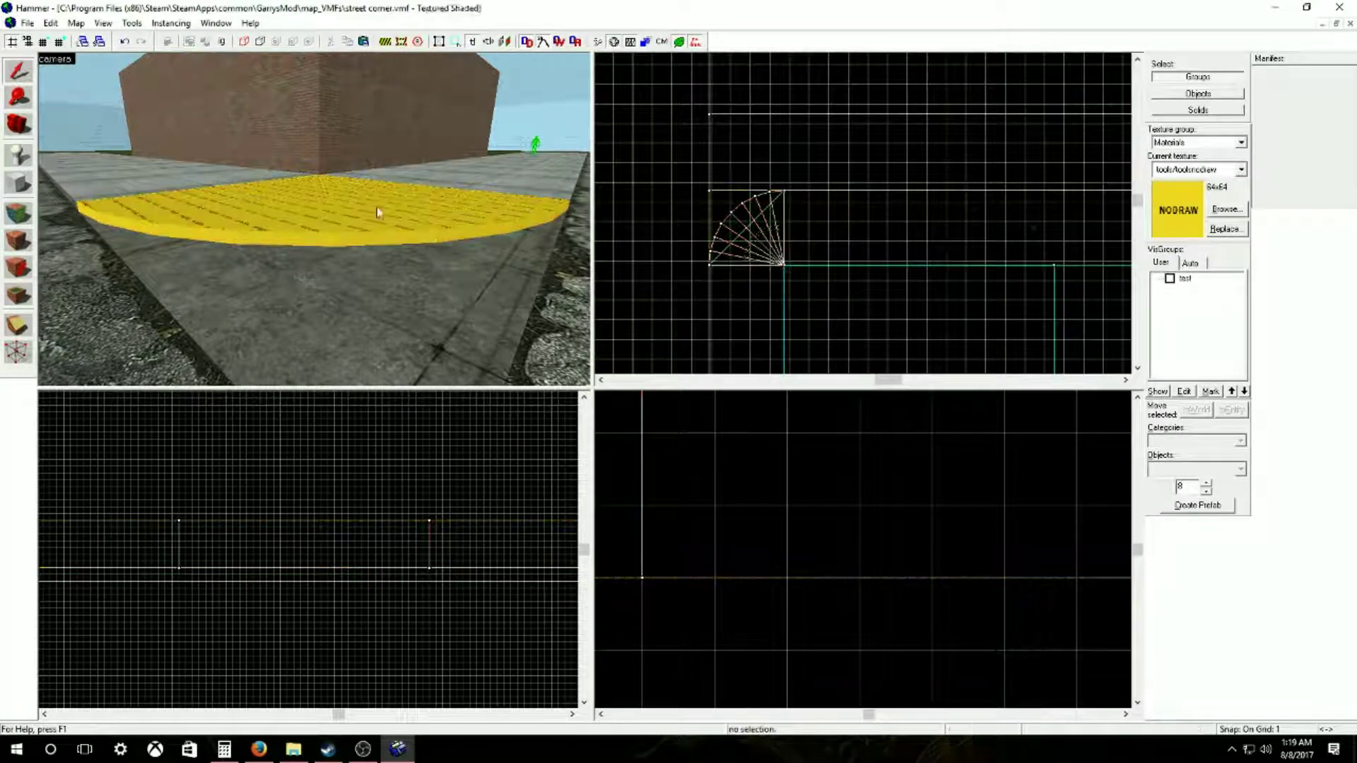
# Step: Select the whole arch in the camera view and ignore groups so its wedges are selectable as individual solids
pyautogui.press('z')
pyautogui.press('w')
pyautogui.press('s')
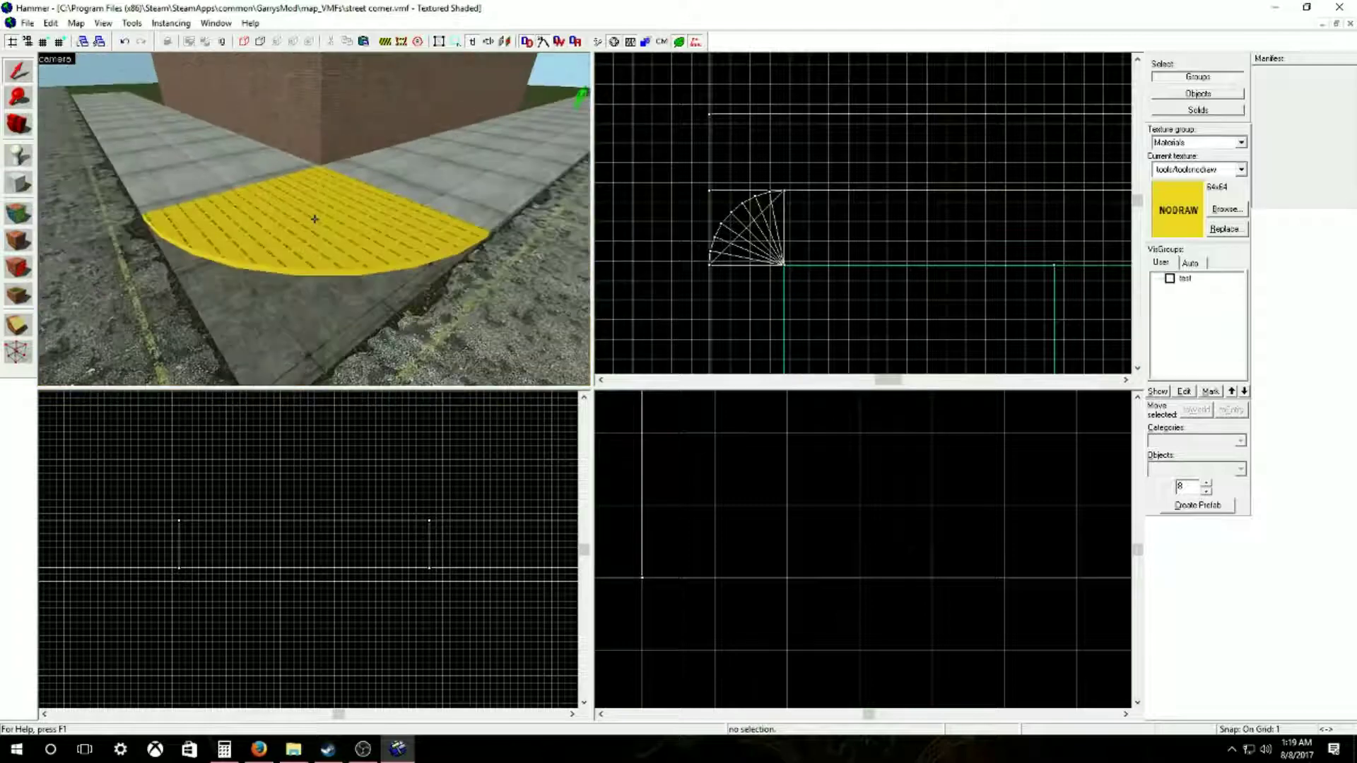
pyautogui.press('w')
pyautogui.press('w')
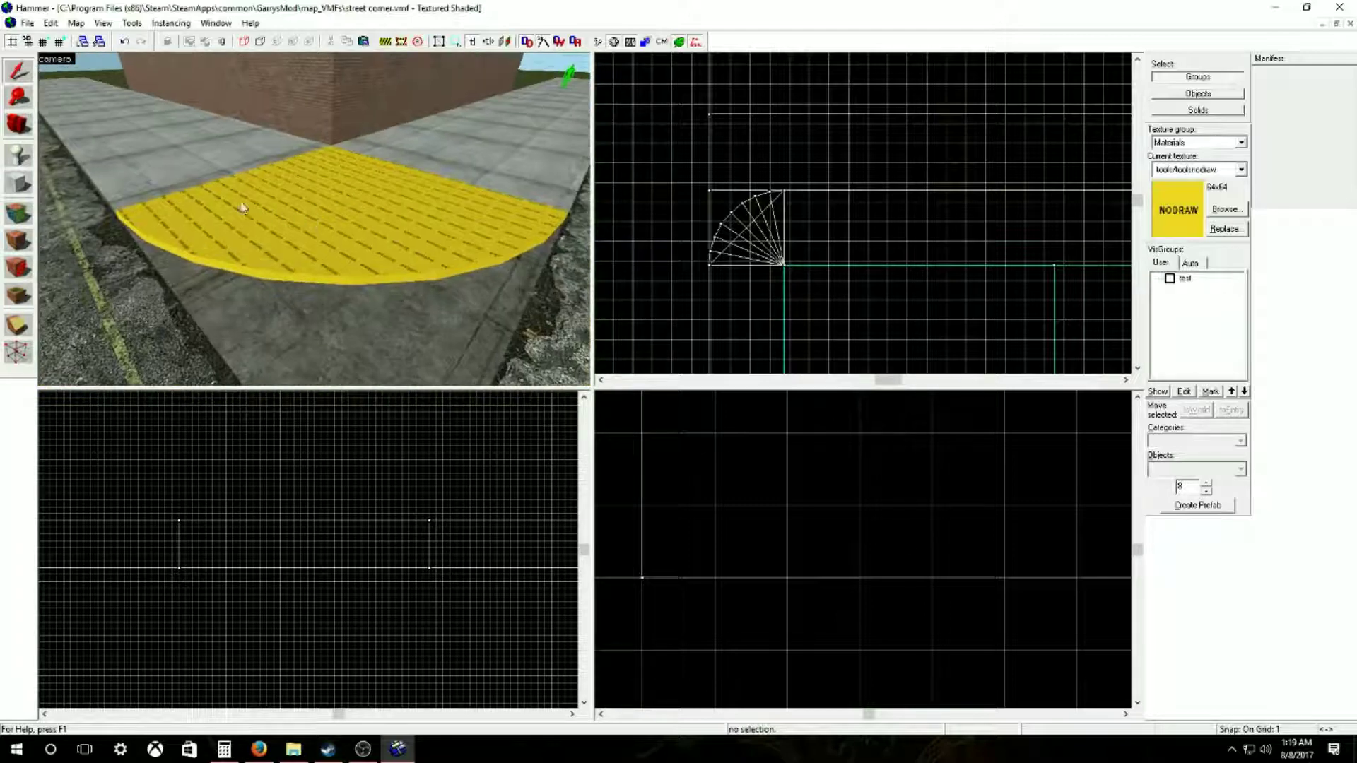
pyautogui.click(219, 195)
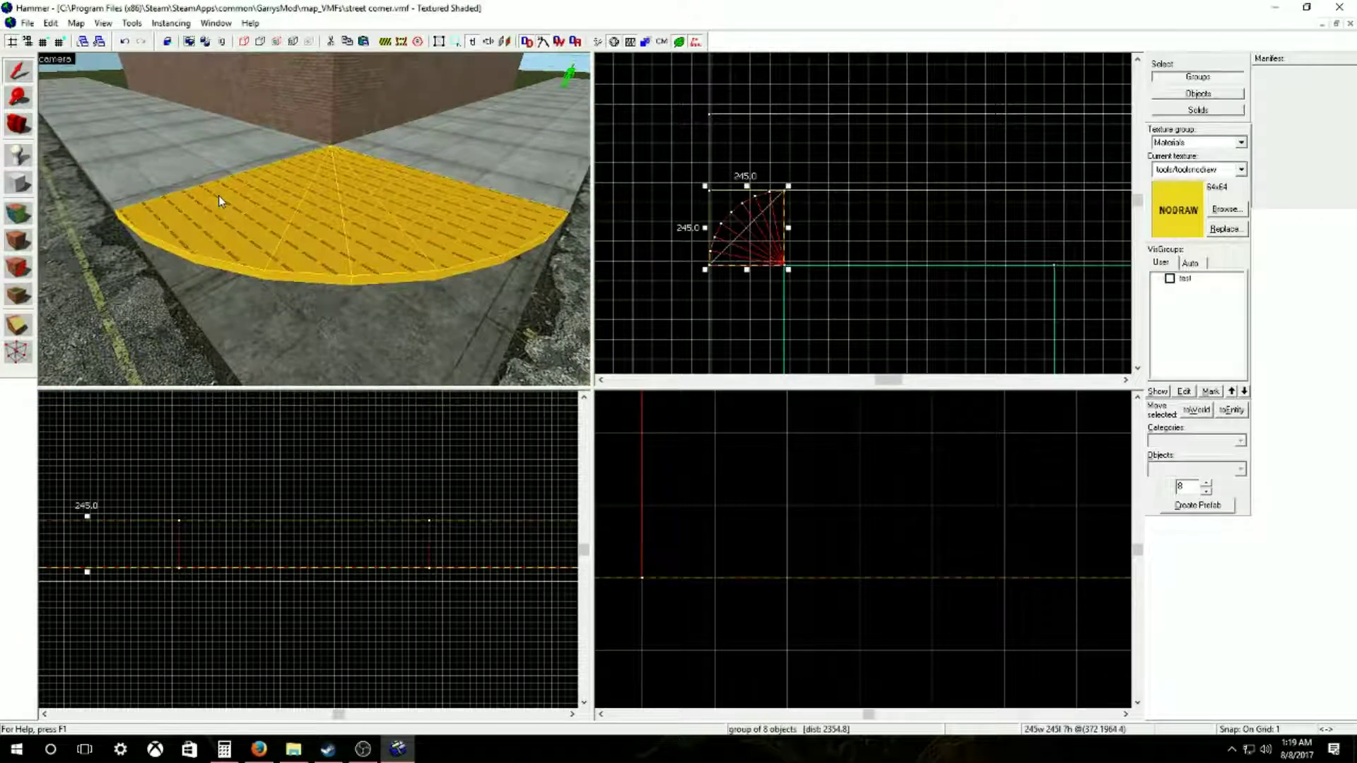
pyautogui.click(222, 41)
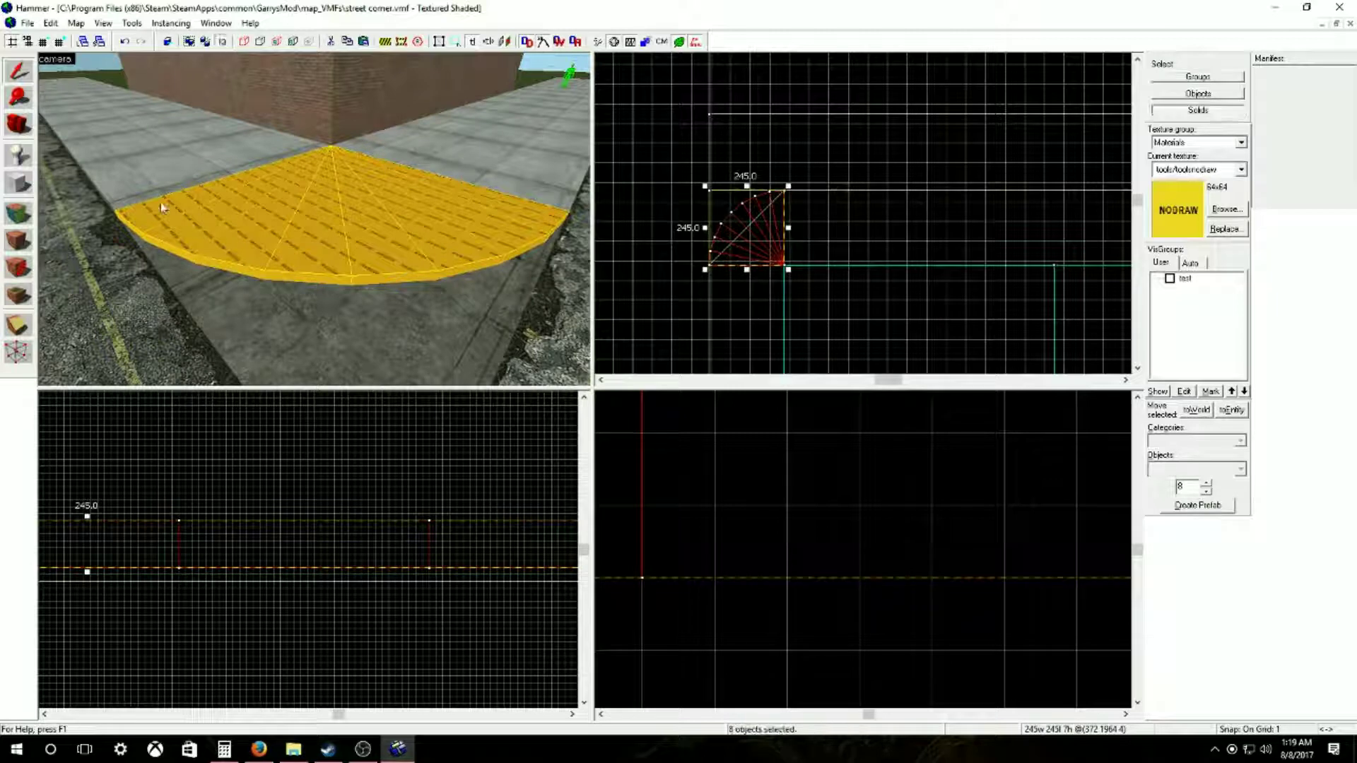
# Step: Select the six middle wedges of the arch, leaving out the outermost wedge on each side
pyautogui.click(196, 230)
pyautogui.keyDown('ctrl'); pyautogui.click(243, 244); pyautogui.keyUp('ctrl')
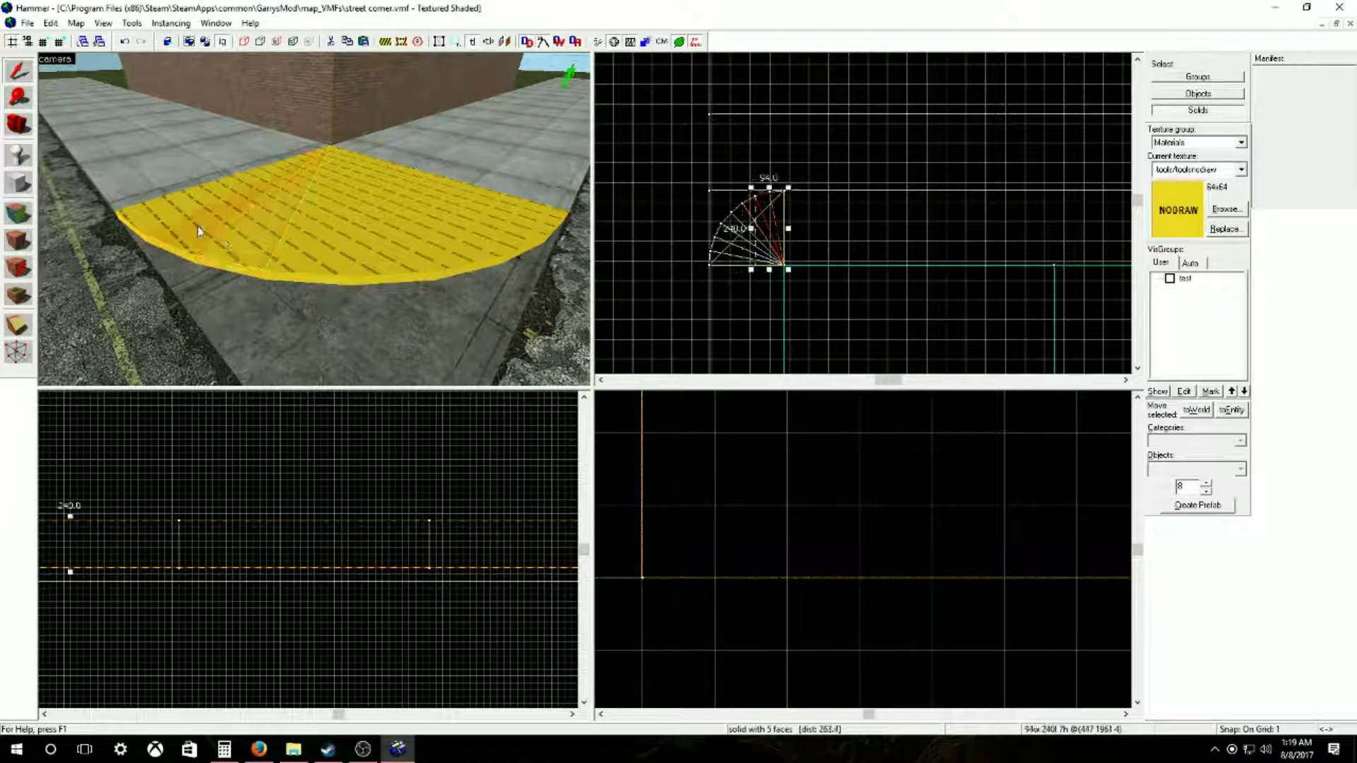
pyautogui.keyDown('ctrl'); pyautogui.click(314, 226); pyautogui.keyUp('ctrl')
pyautogui.keyDown('ctrl'); pyautogui.click(385, 236); pyautogui.keyUp('ctrl')
pyautogui.keyDown('ctrl'); pyautogui.click(449, 216); pyautogui.keyUp('ctrl')
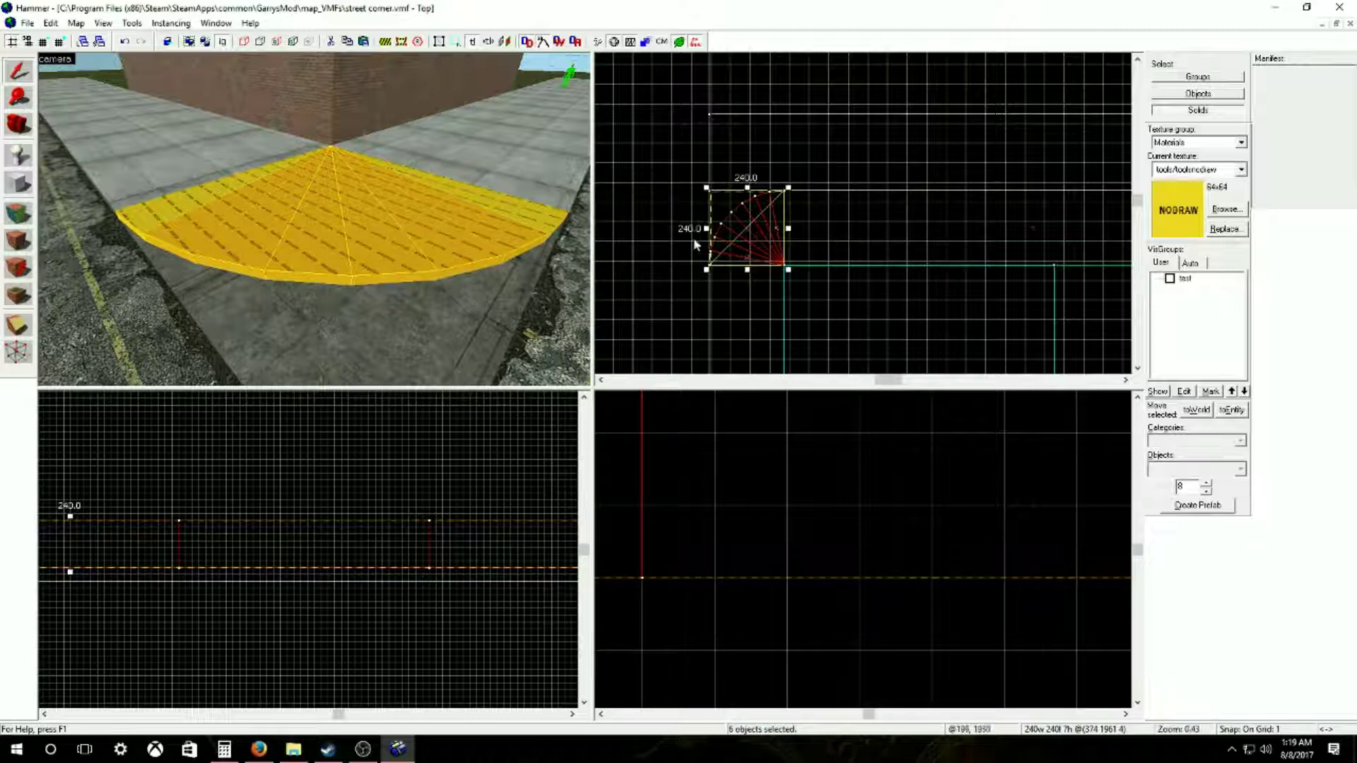
pyautogui.scroll(5, 722, 249)
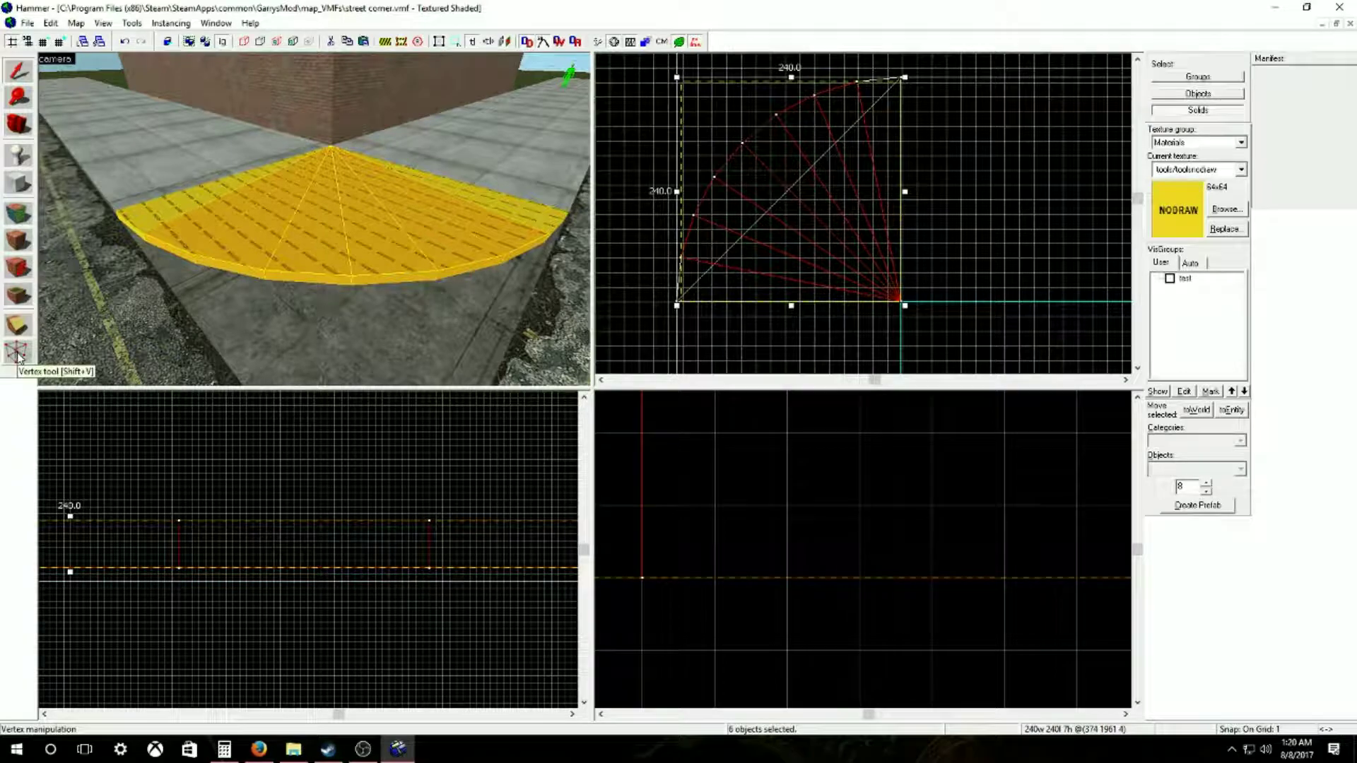
# Step: Enter vertex editing on the selected wedges and draw a selection box about 165 by 137 units around the arc's middle vertices
pyautogui.click(18, 353)
pyautogui.scroll(5, 795, 243)
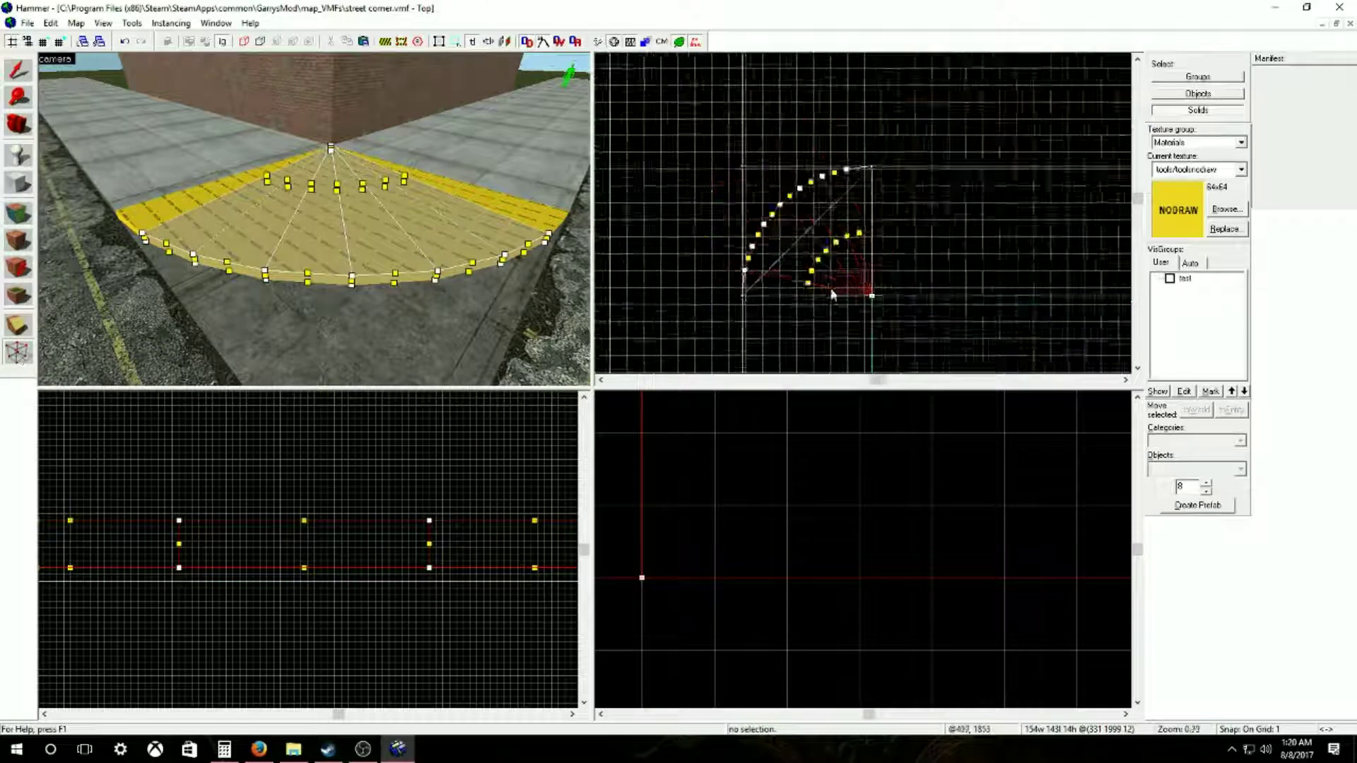
pyautogui.scroll(6, 781, 244)
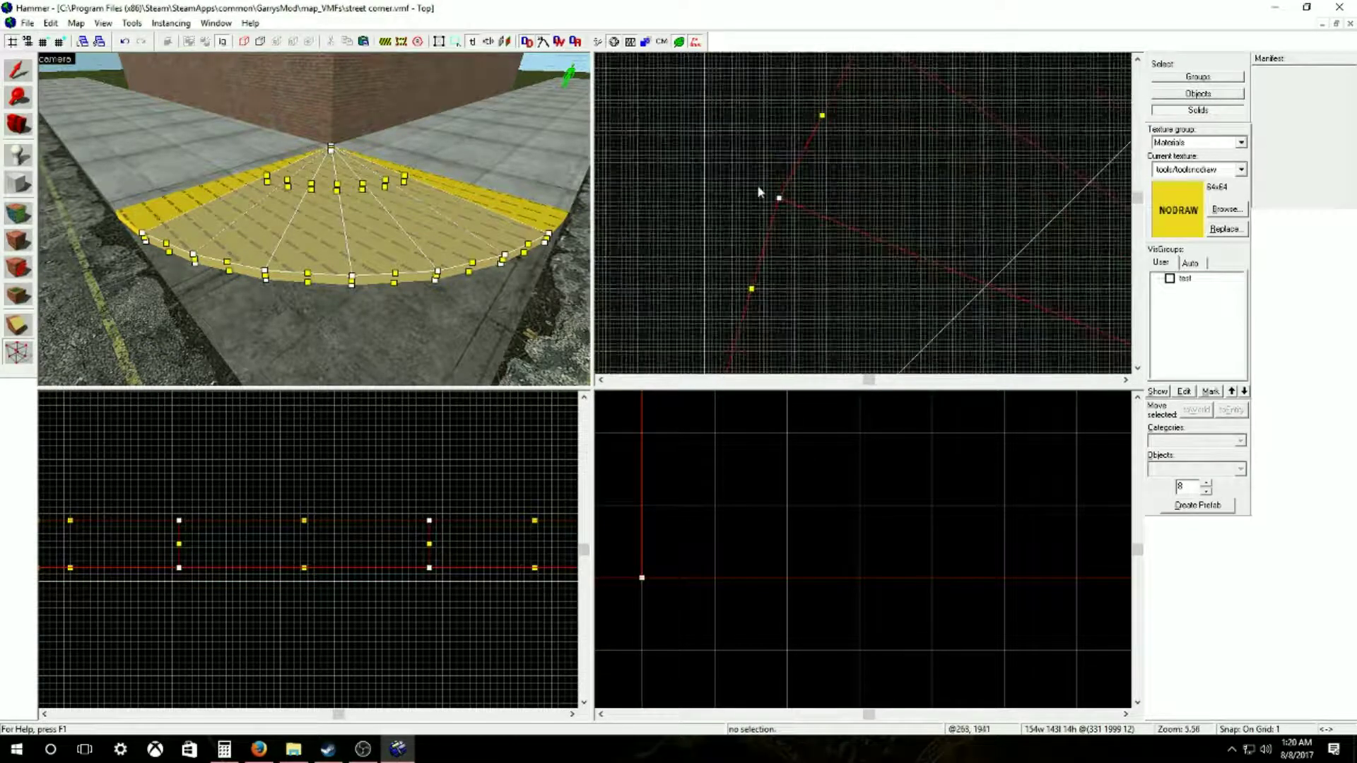
pyautogui.scroll(-7, 743, 256)
pyautogui.scroll(-5, 716, 243)
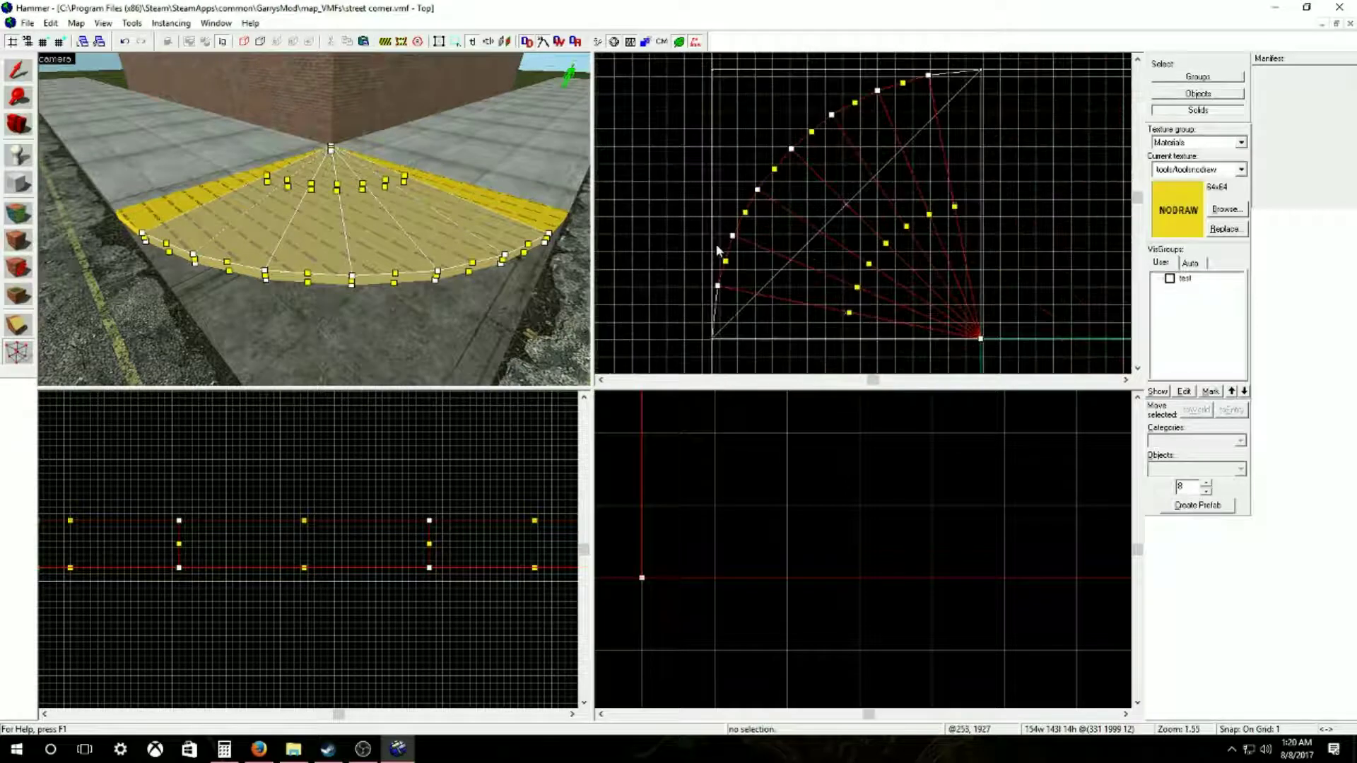
pyautogui.moveTo(705, 237); pyautogui.dragTo(881, 113)
pyautogui.scroll(-2, 865, 182)
pyautogui.scroll(4, 880, 112)
pyautogui.scroll(-8, 873, 113)
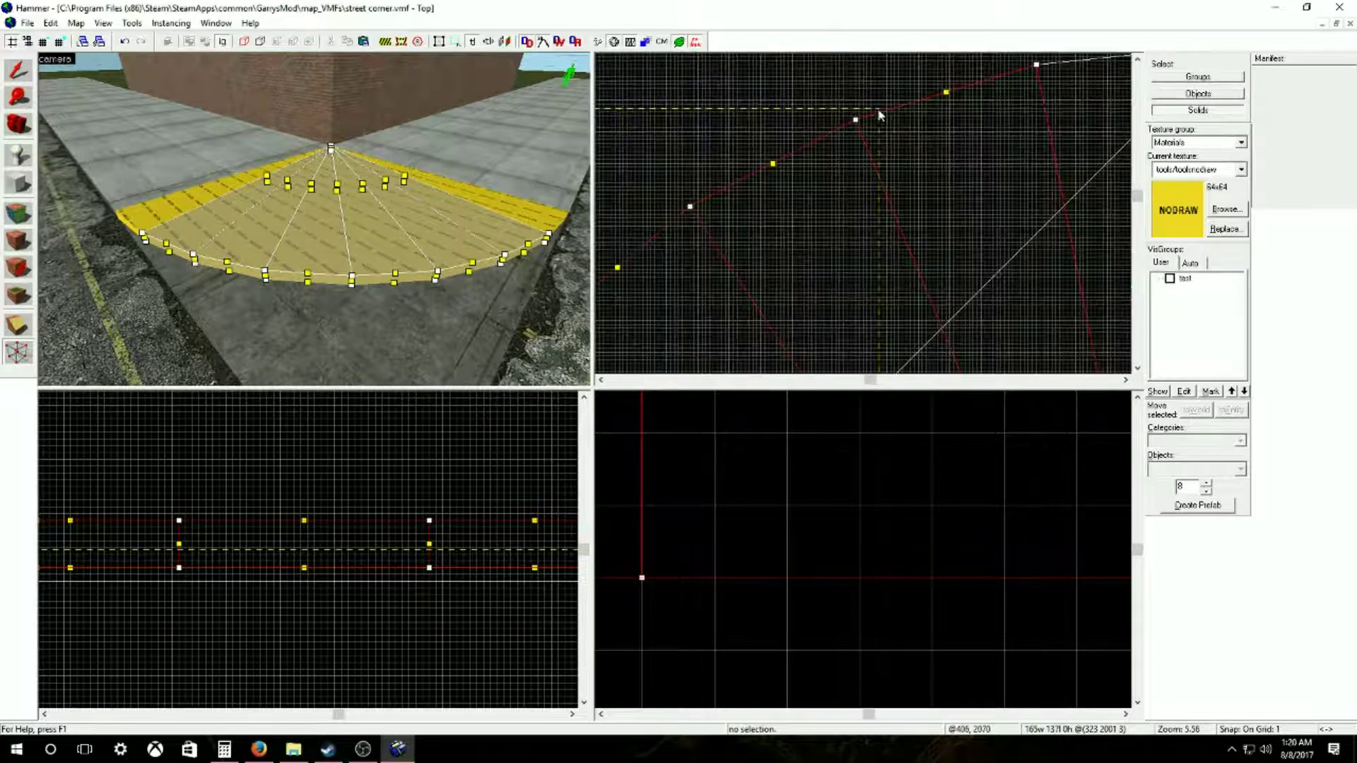
# Step: Resize the vertex selection box to 137 by 137 units around the arc's middle vertices
pyautogui.scroll(15, 903, 114)
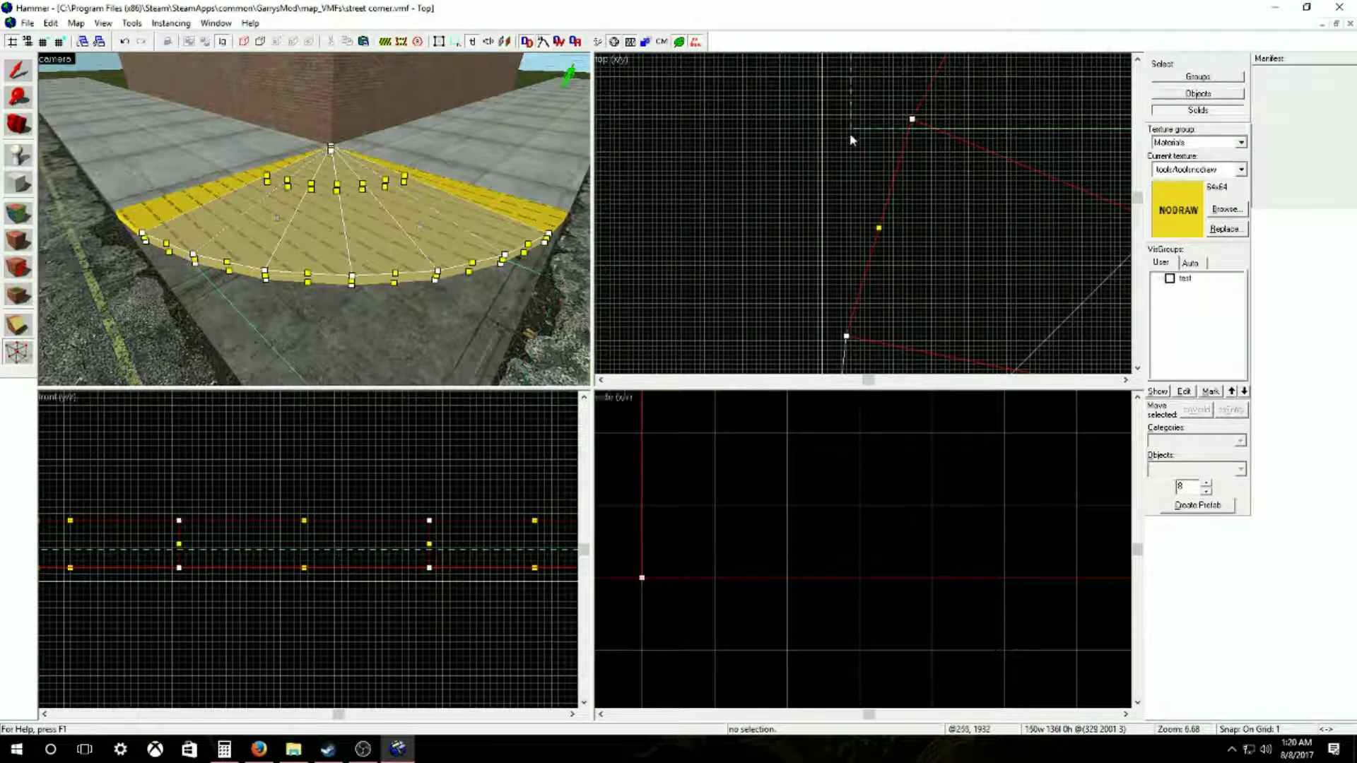
pyautogui.scroll(5, 849, 133)
pyautogui.scroll(10, 902, 158)
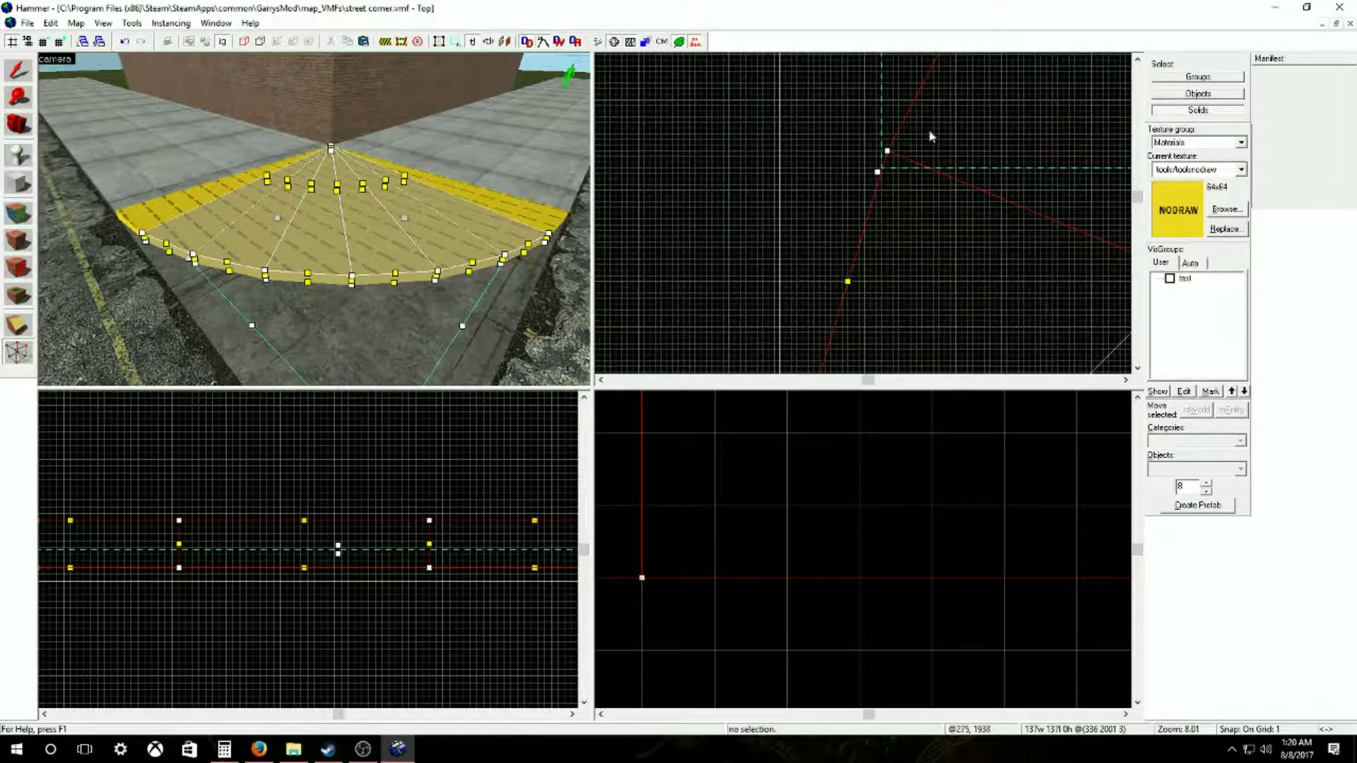
# Step: Examine how the arc's outer vertices line up with the grid and the selection box edges in the top view
pyautogui.scroll(5, 897, 143)
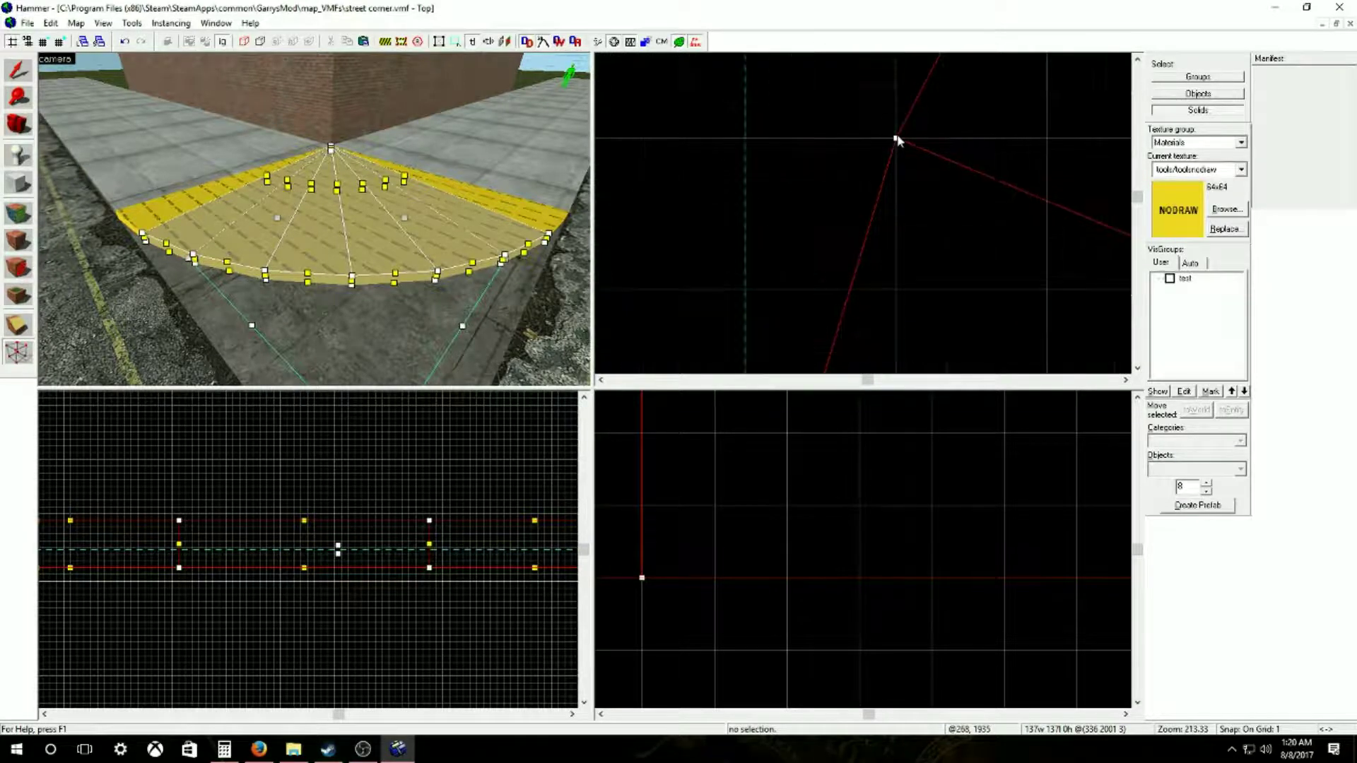
pyautogui.scroll(-12, 848, 180)
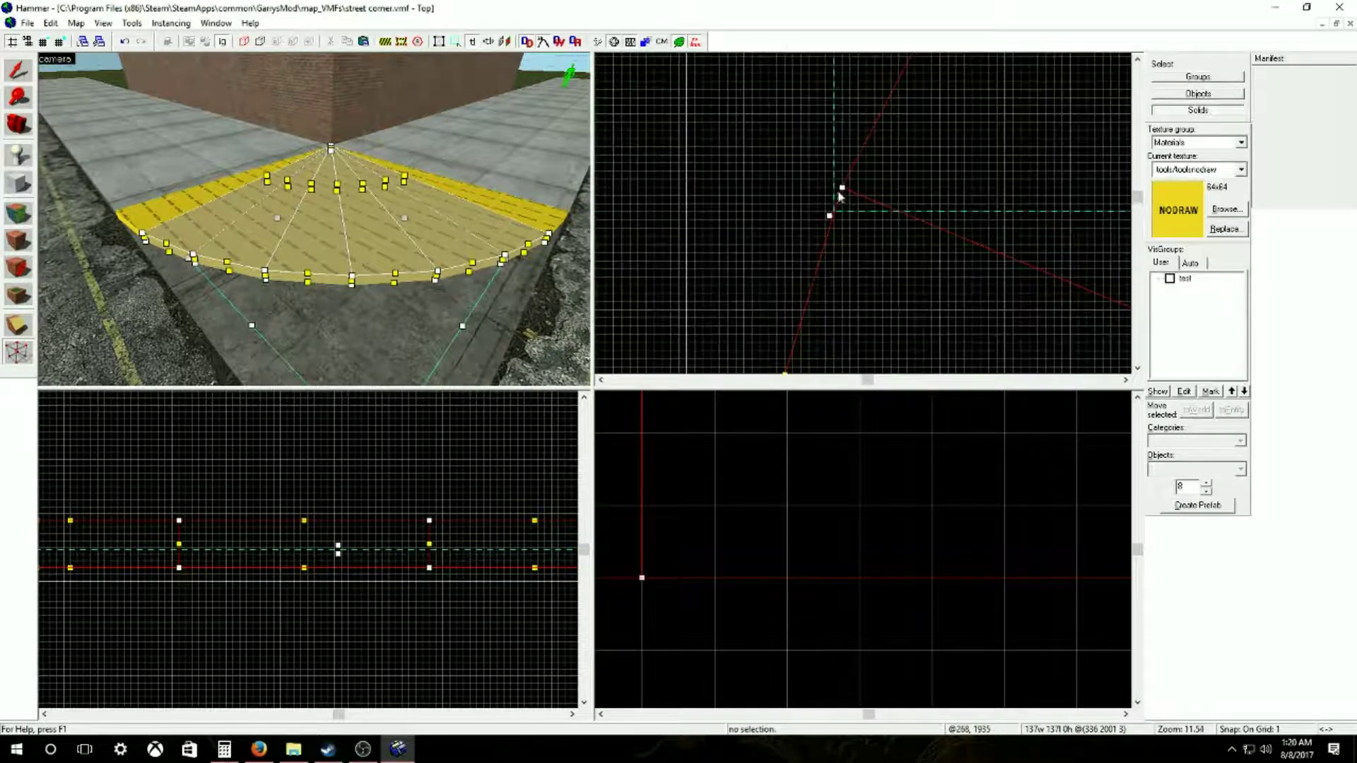
pyautogui.scroll(7, 837, 195)
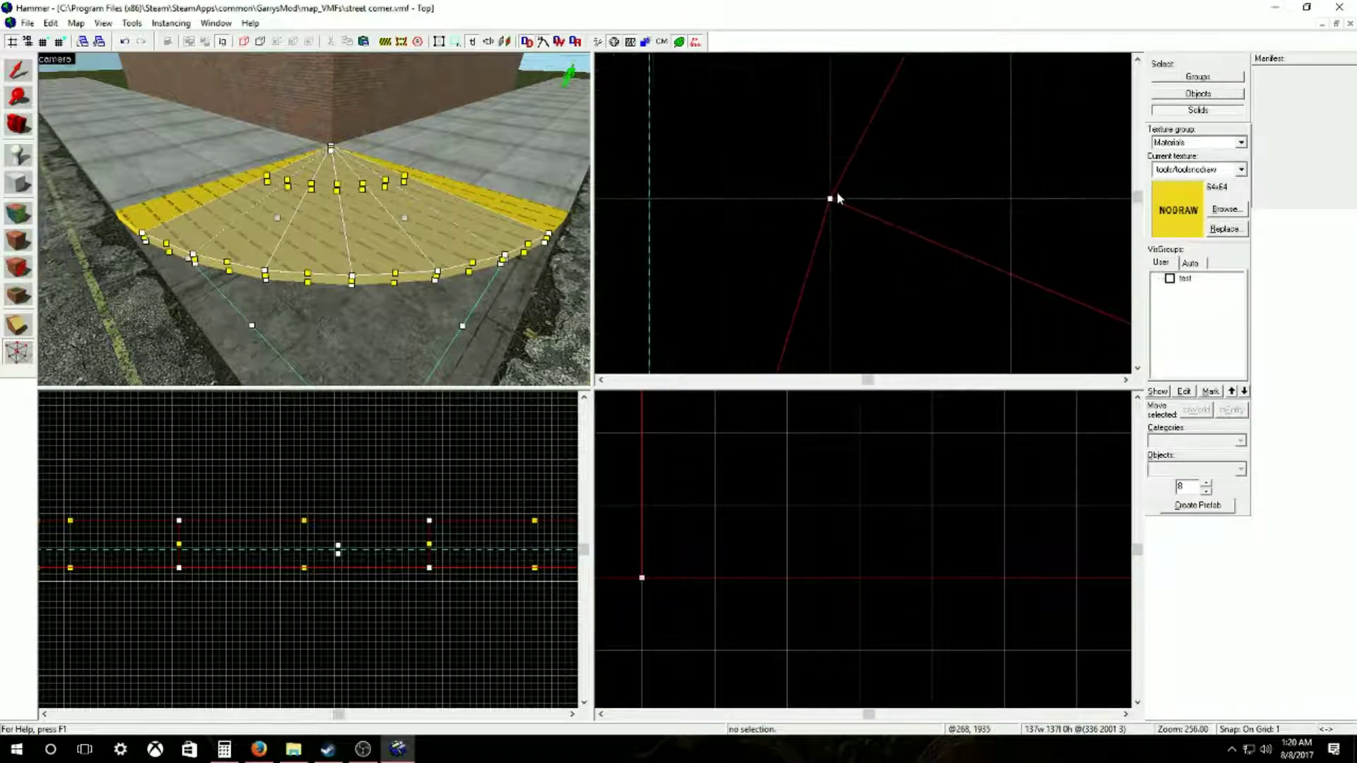
pyautogui.scroll(-3, 827, 205)
pyautogui.scroll(6, 823, 204)
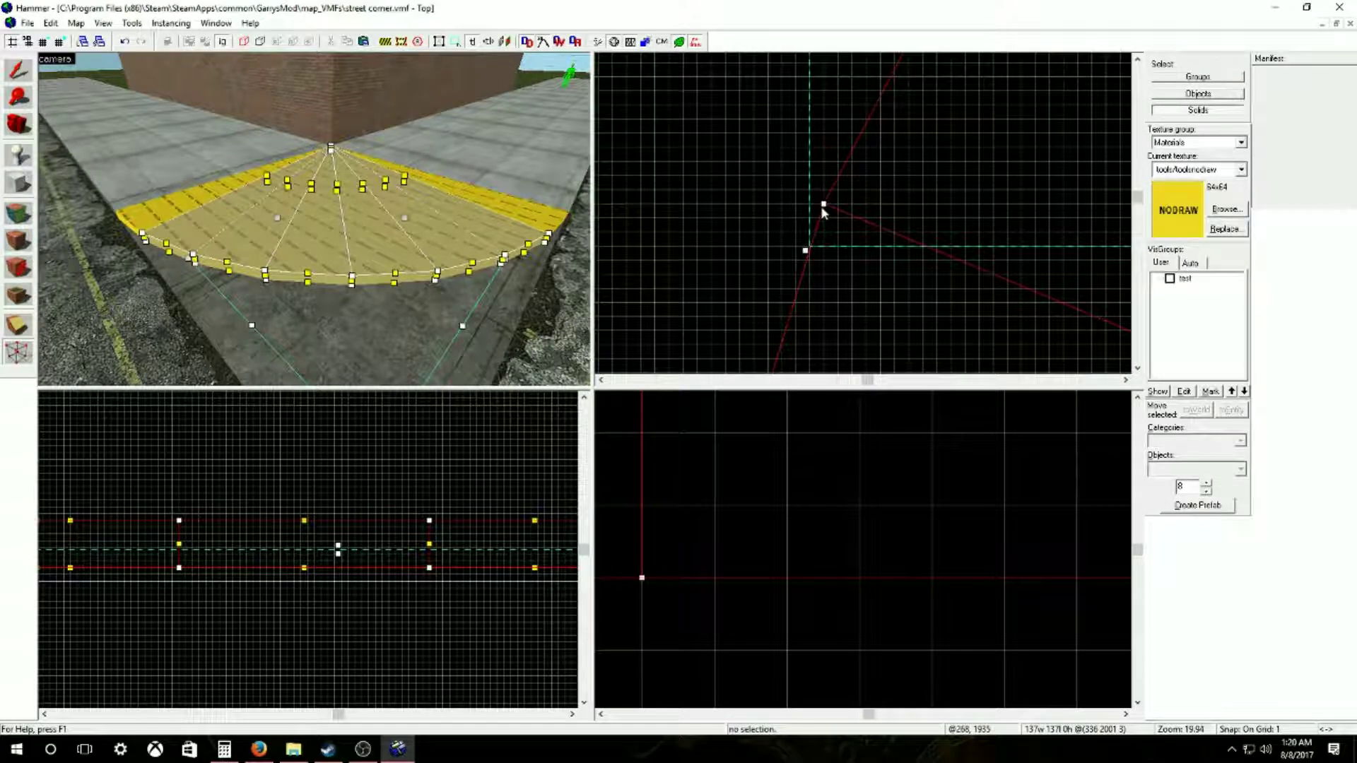
pyautogui.scroll(2, 831, 197)
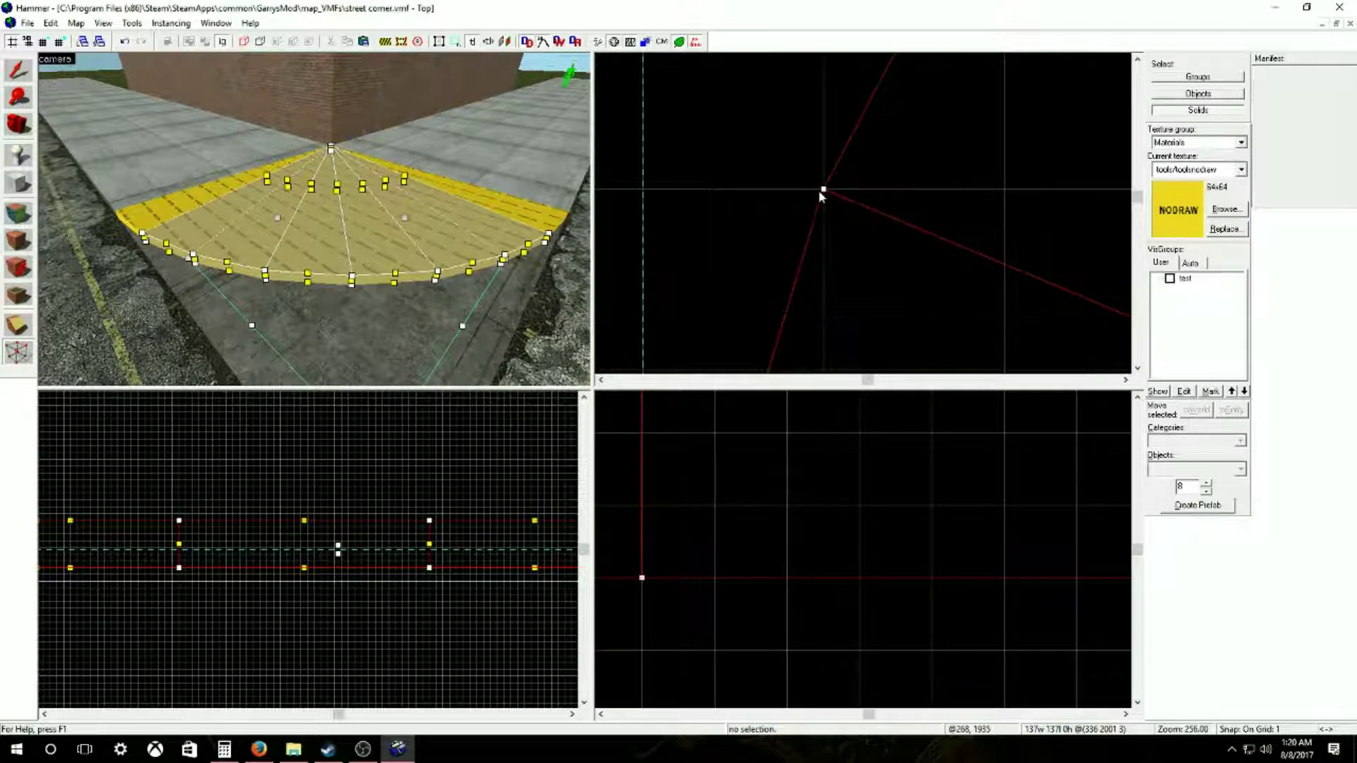
pyautogui.scroll(-15, 774, 230)
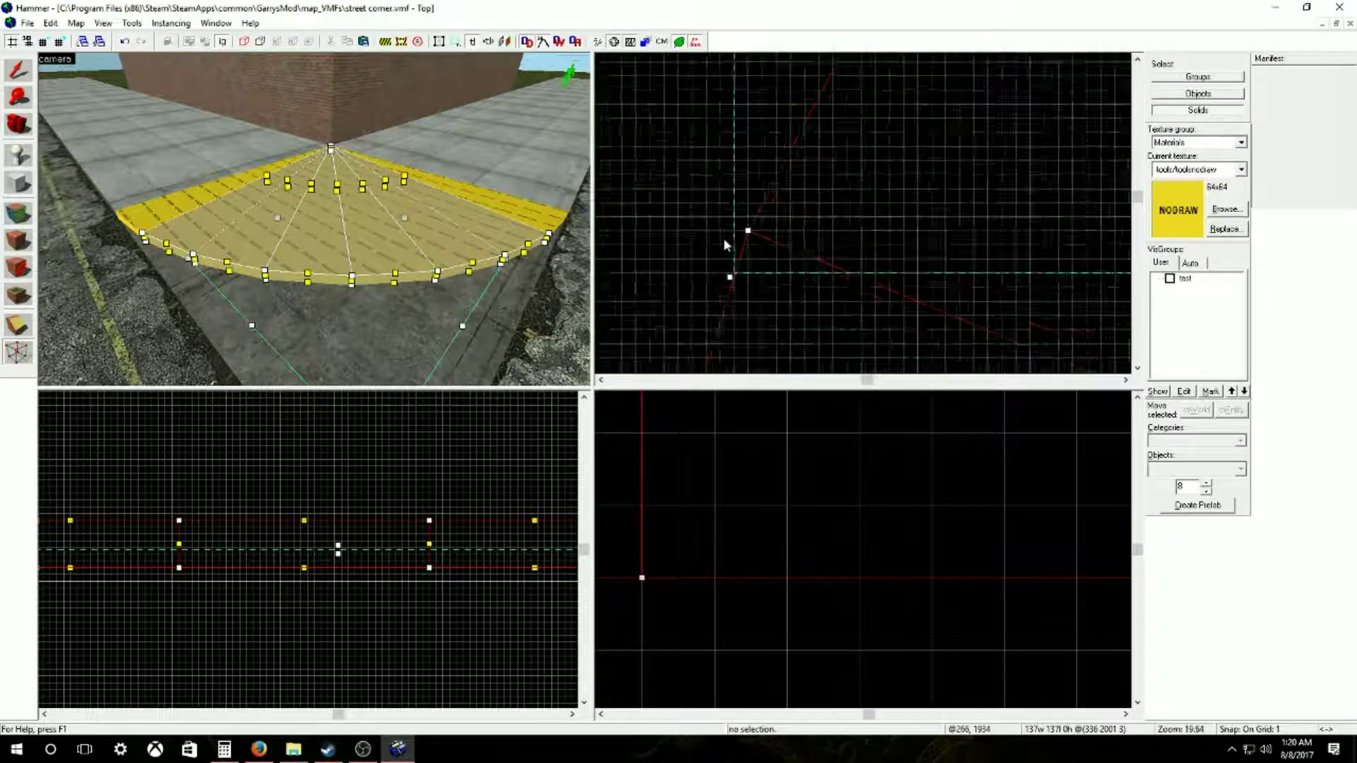
pyautogui.scroll(-3, 723, 251)
pyautogui.scroll(6, 822, 150)
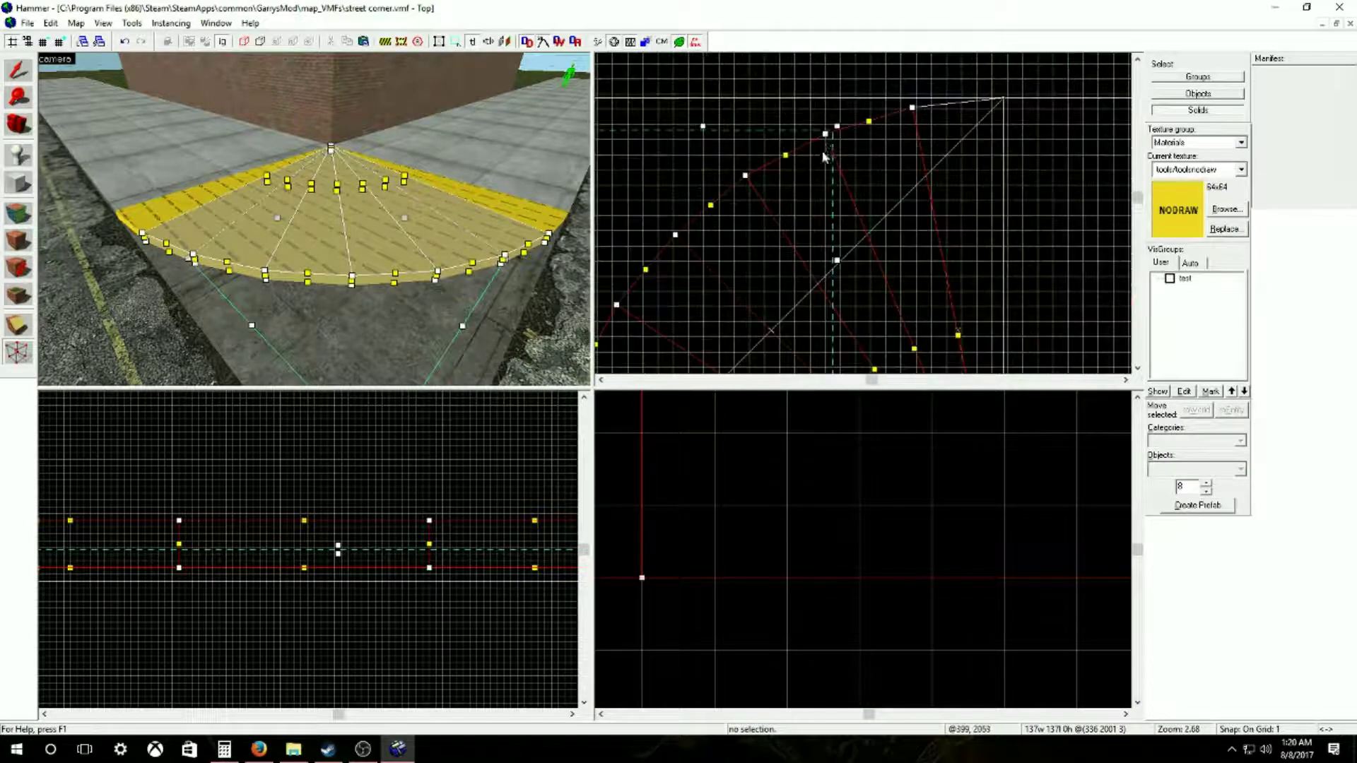
pyautogui.scroll(-2, 859, 125)
pyautogui.scroll(5, 792, 194)
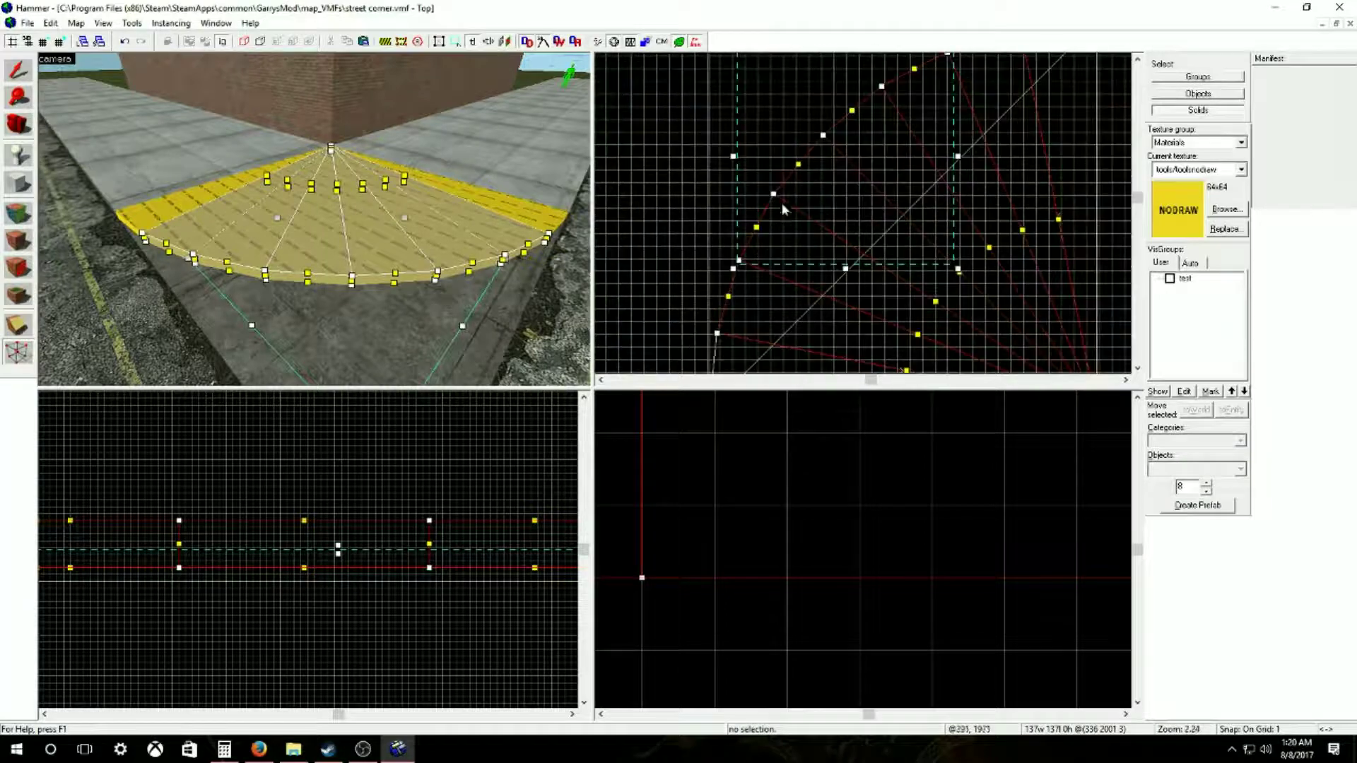
# Step: Resize the selection box to 5 units high so it encloses only the arc's middle top vertices, and select them
pyautogui.scroll(-3, 554, 516)
pyautogui.scroll(2, 377, 537)
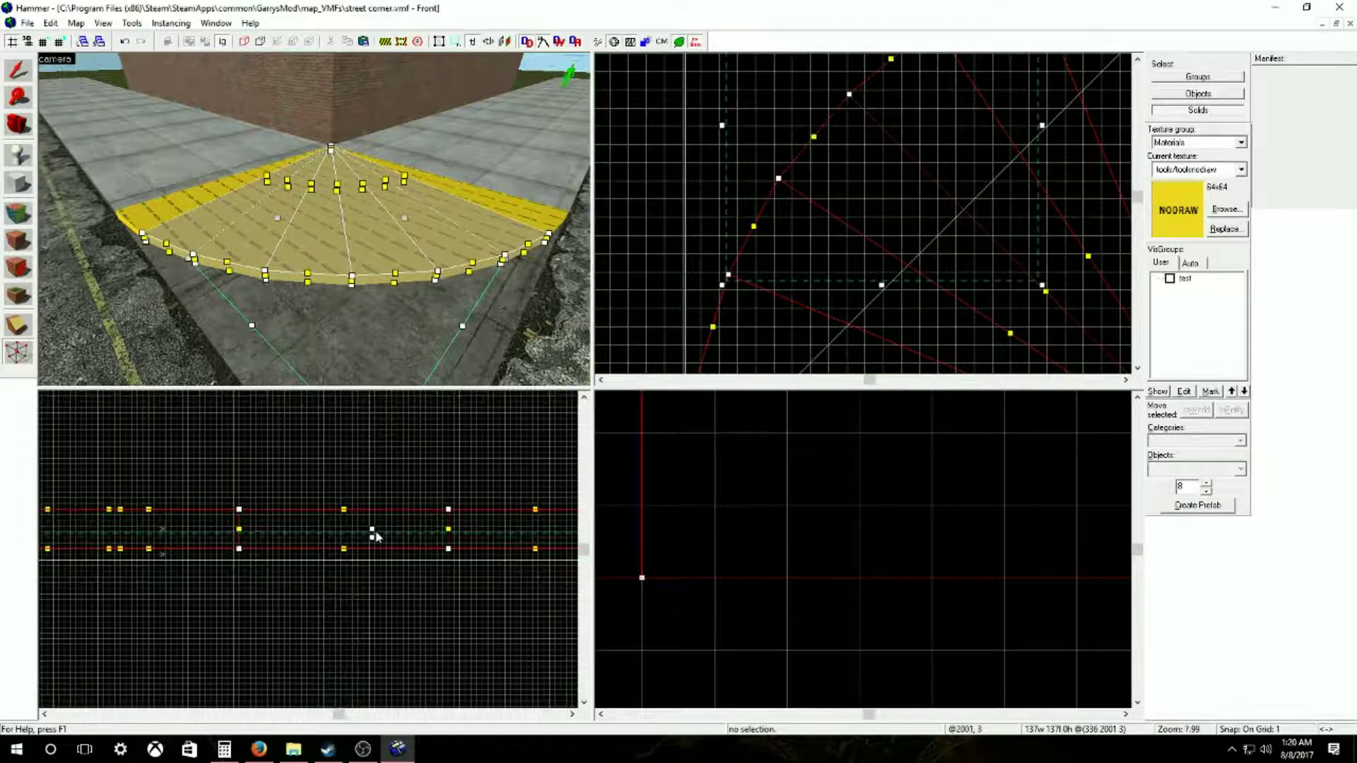
pyautogui.scroll(3, 373, 537)
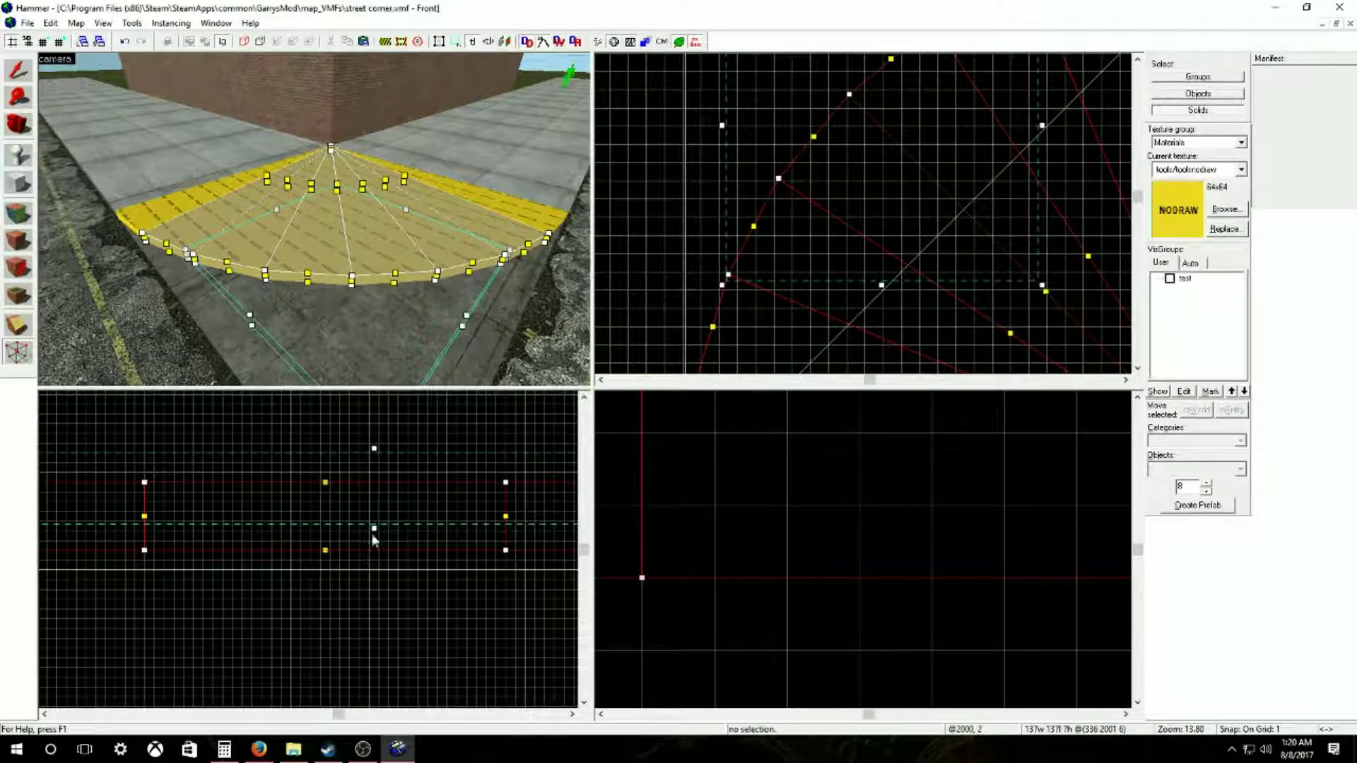
pyautogui.moveTo(374, 531); pyautogui.dragTo(374, 510)
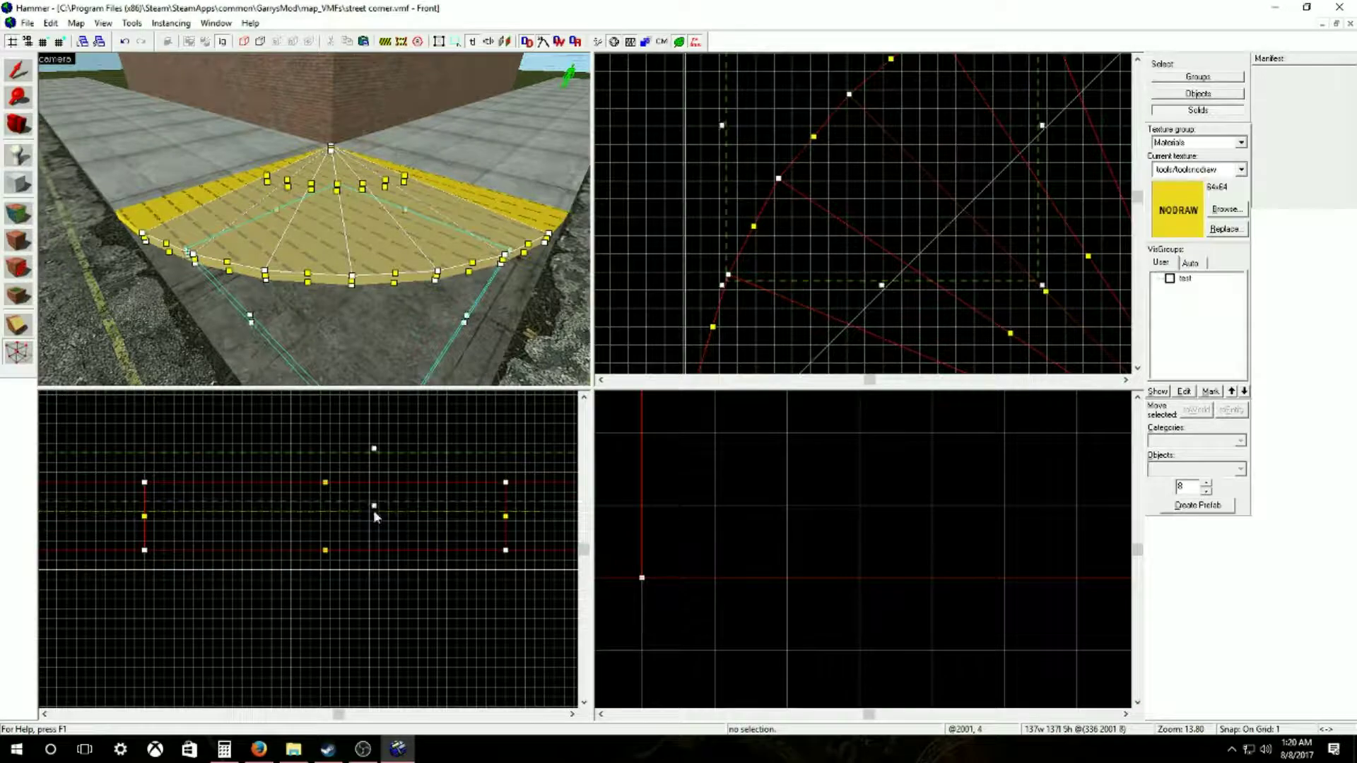
pyautogui.click(896, 205)
pyautogui.press('Return')
# Step: Lower the selected top vertices straight down onto the bottom vertices beneath them, merge the overlapping vertices, and leave vertex editing
pyautogui.scroll(-6, 423, 445)
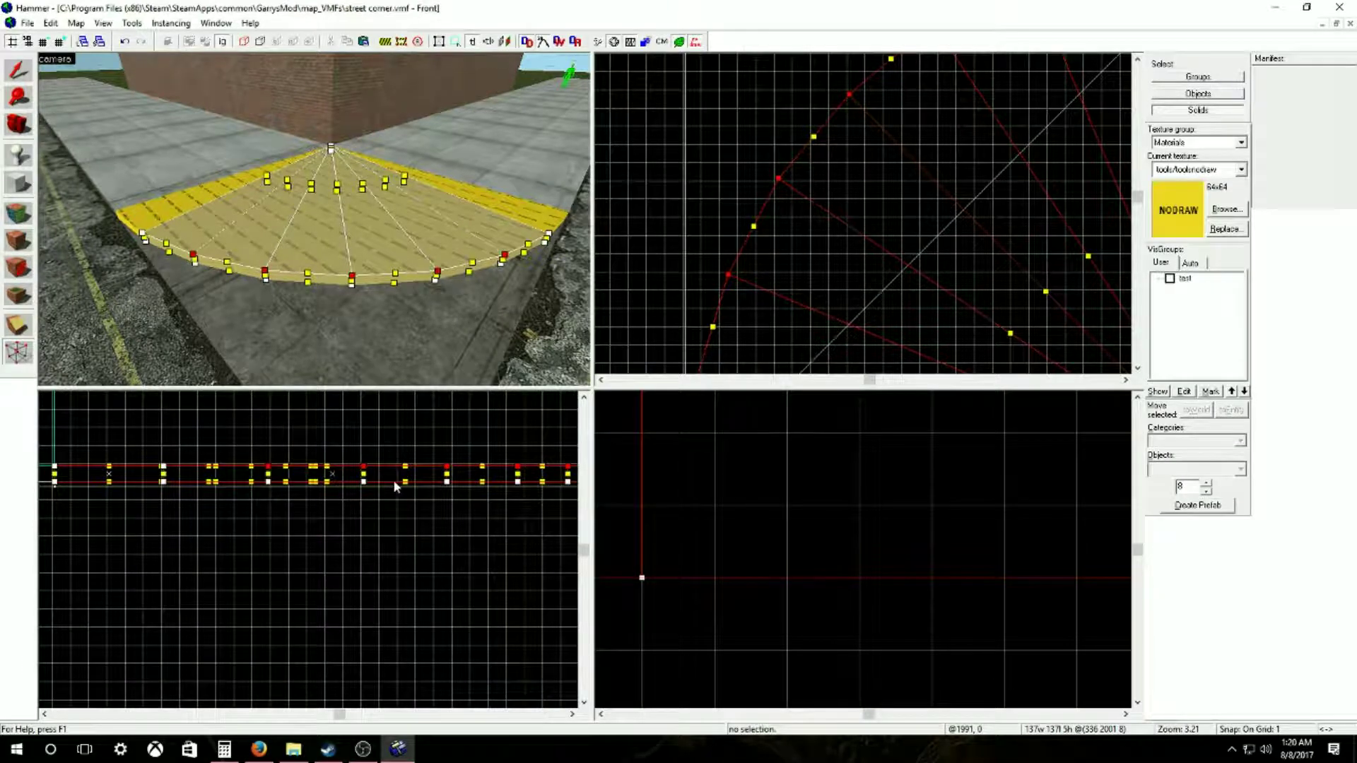
pyautogui.scroll(8, 403, 481)
pyautogui.scroll(4, 350, 456)
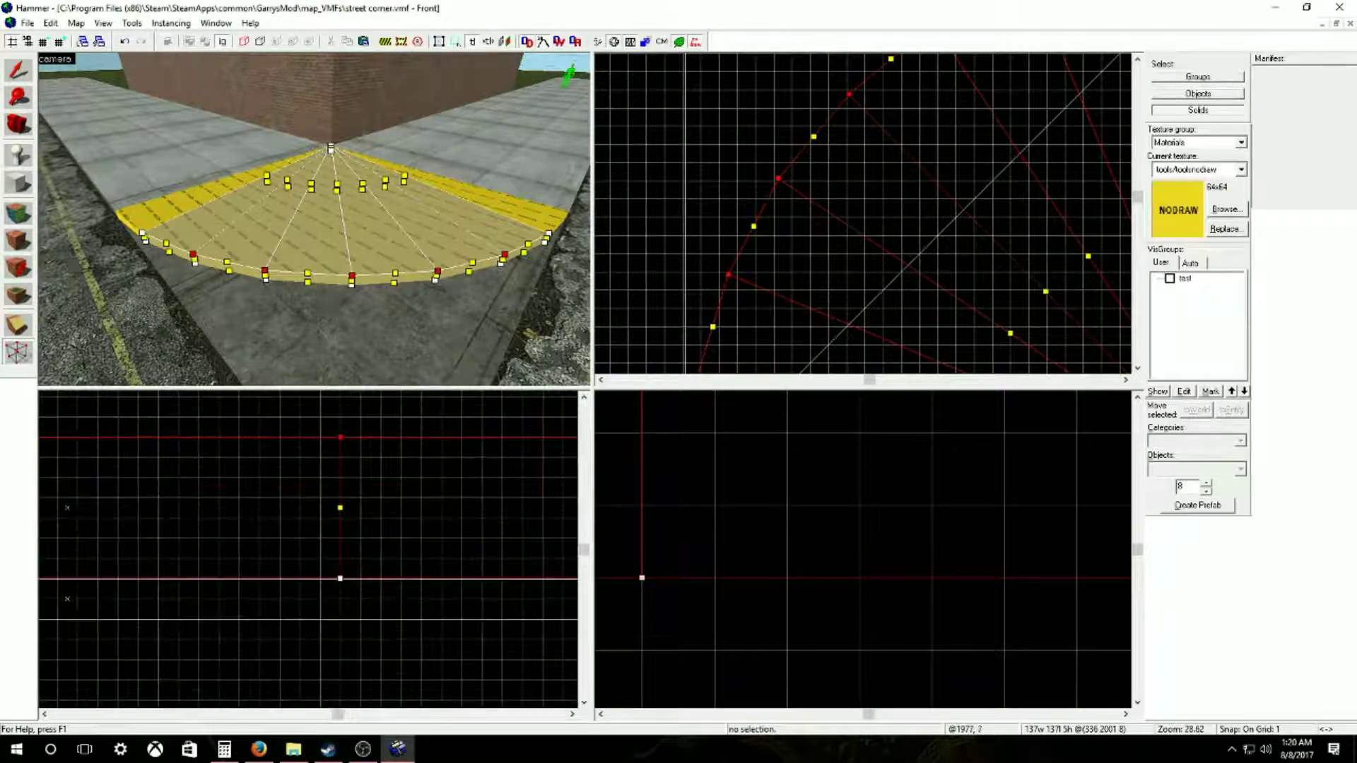
pyautogui.scroll(3, 338, 447)
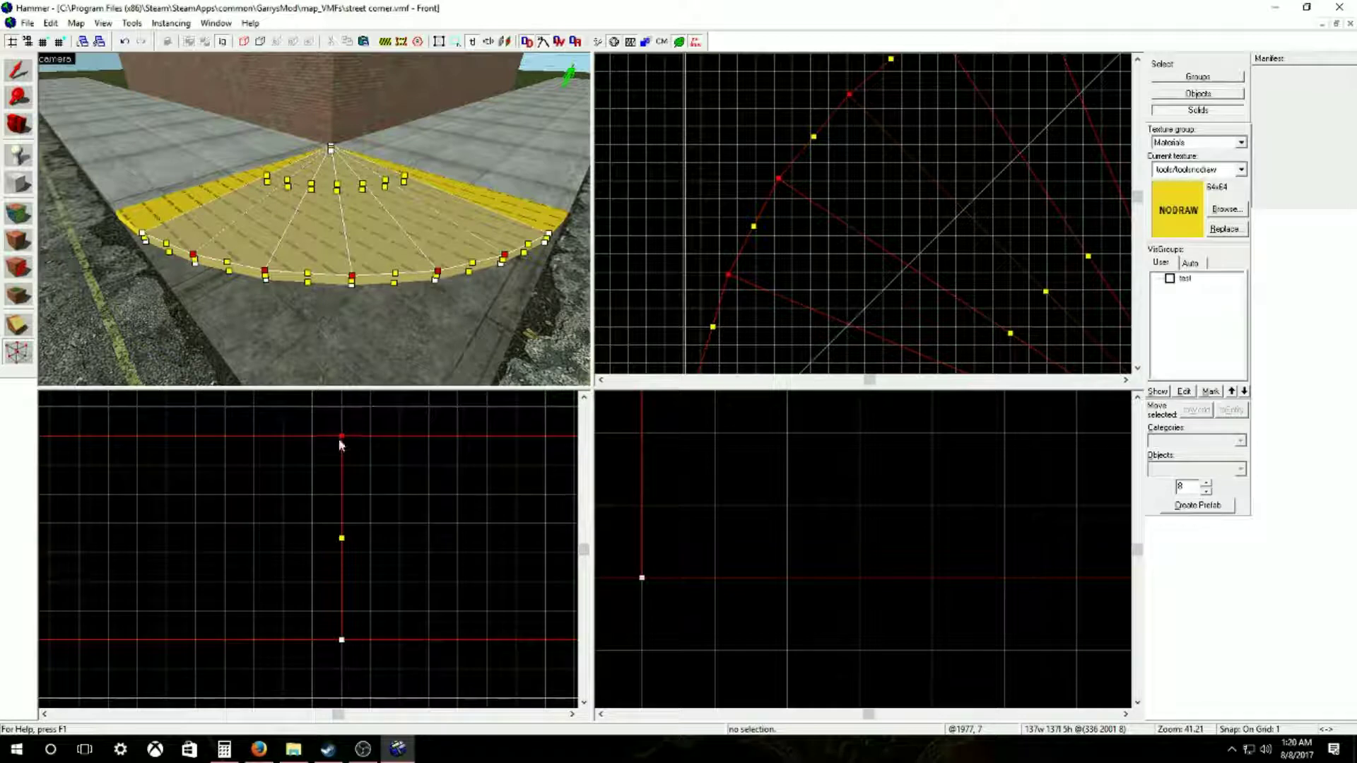
pyautogui.moveTo(341, 436); pyautogui.dragTo(341, 640)
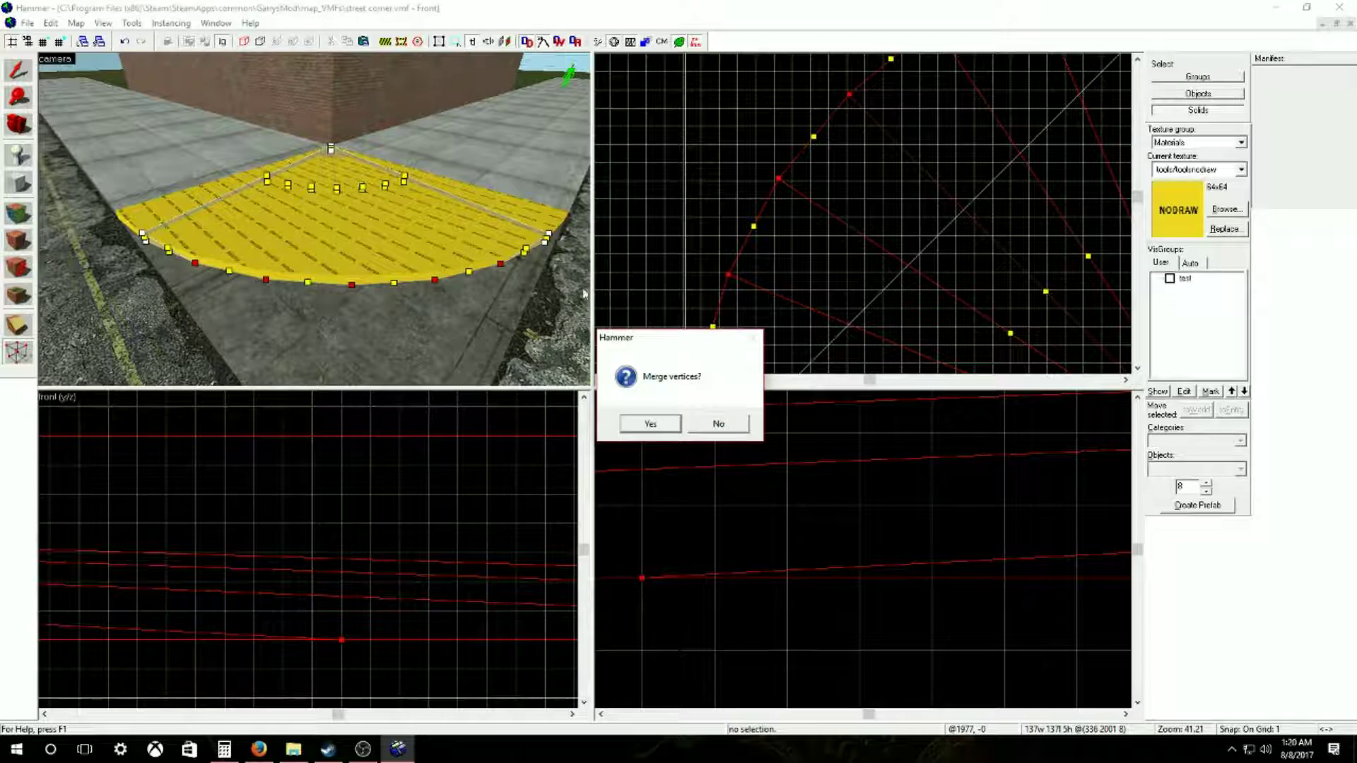
pyautogui.moveTo(656, 344); pyautogui.dragTo(527, 268)
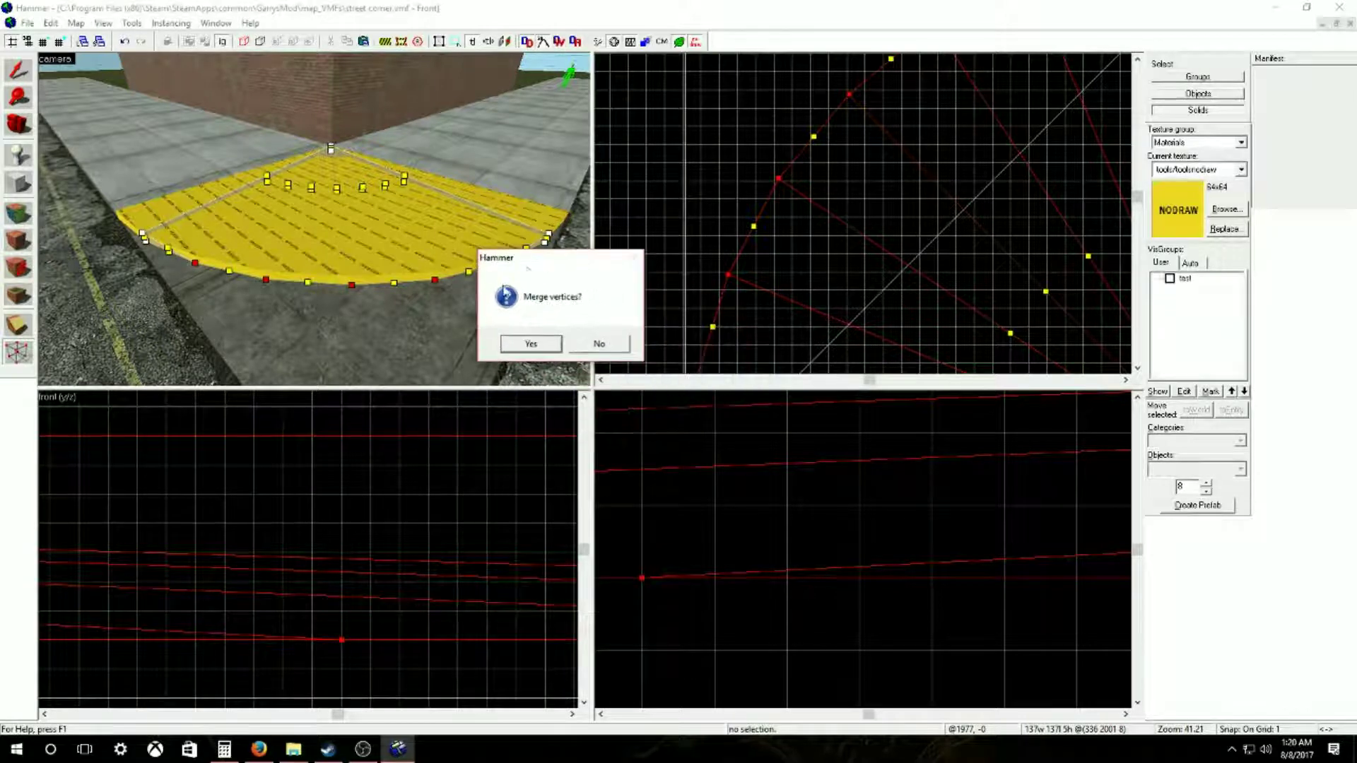
pyautogui.click(529, 344)
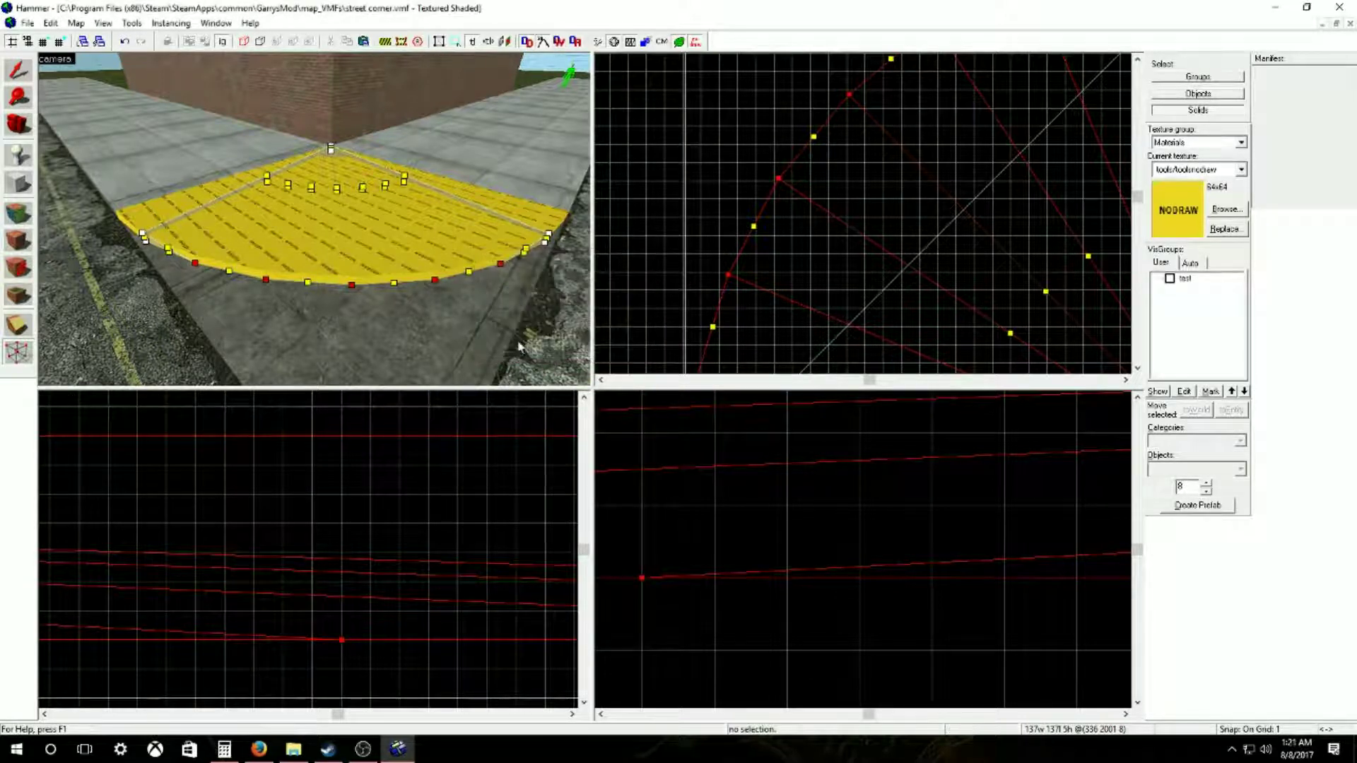
pyautogui.click(26, 73)
# Step: Examine the sloped corner from street level, both sides and above in the 3D view
pyautogui.press('z')
pyautogui.press('w')
pyautogui.press('d')
pyautogui.press('d')
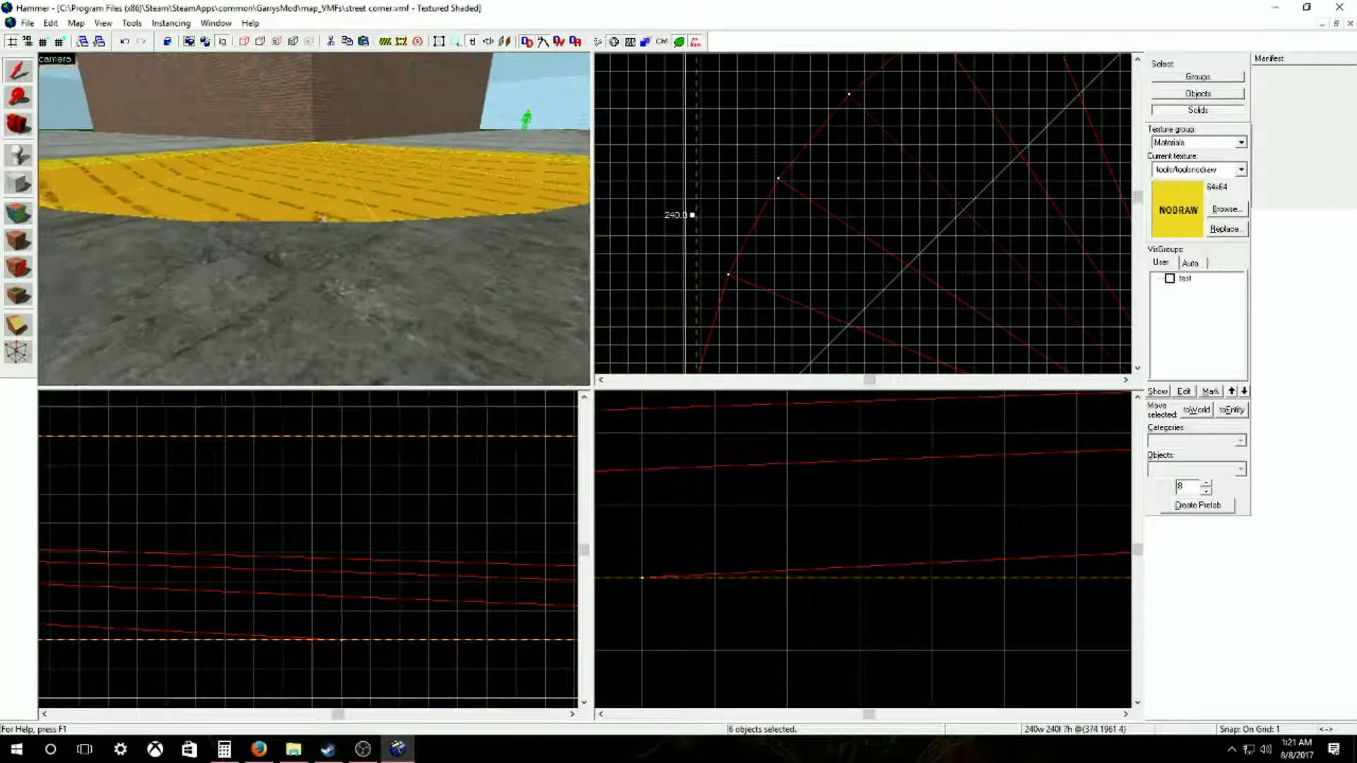
pyautogui.press('w')
pyautogui.press('s')
pyautogui.press('s')
pyautogui.press('d')
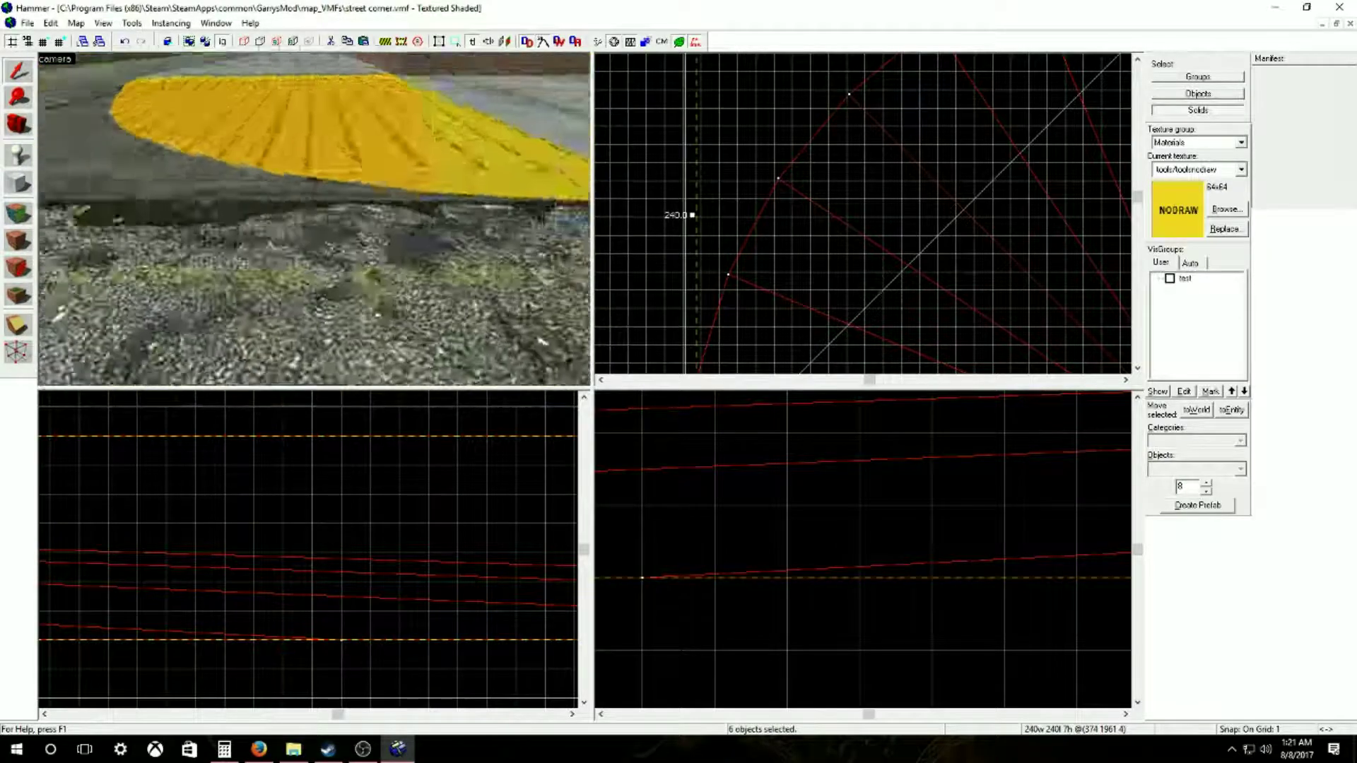
pyautogui.press('w')
pyautogui.press('w')
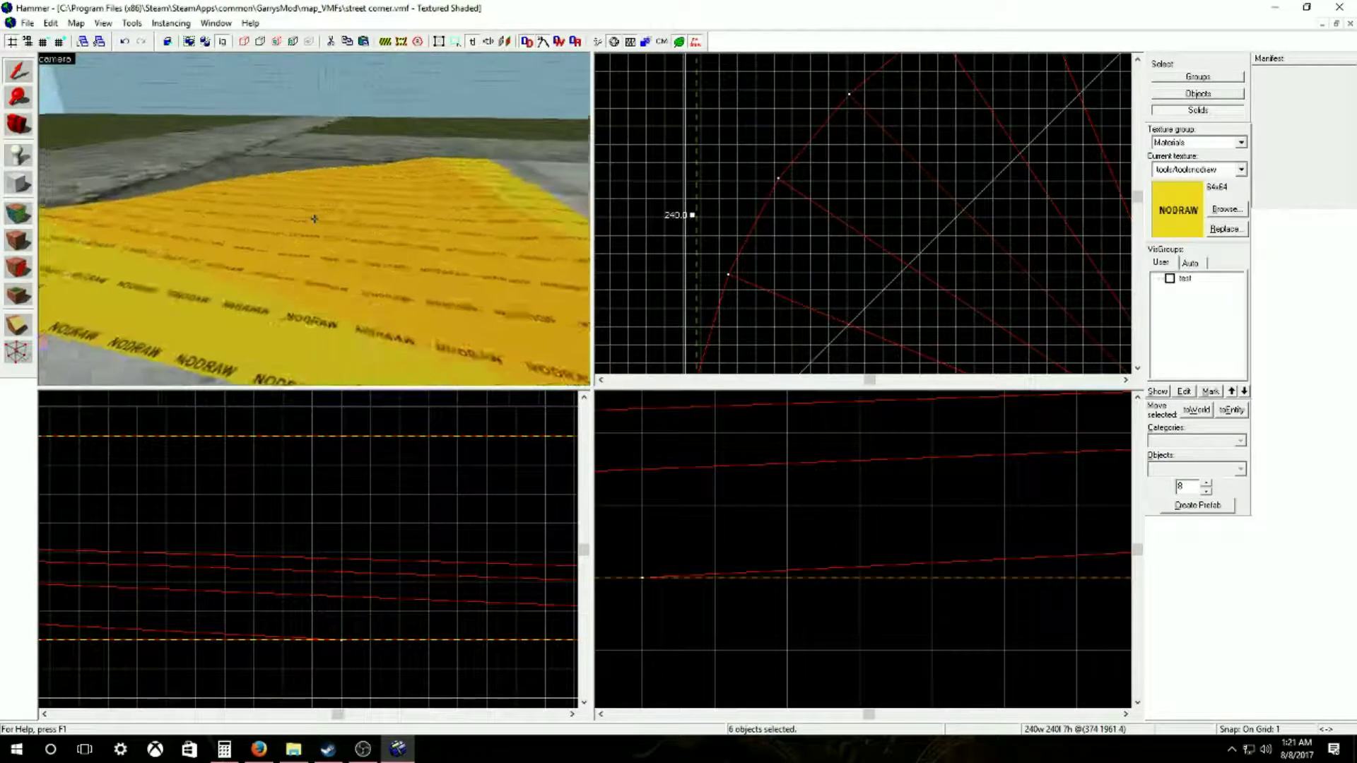
pyautogui.press('d')
pyautogui.press('s')
pyautogui.press('d')
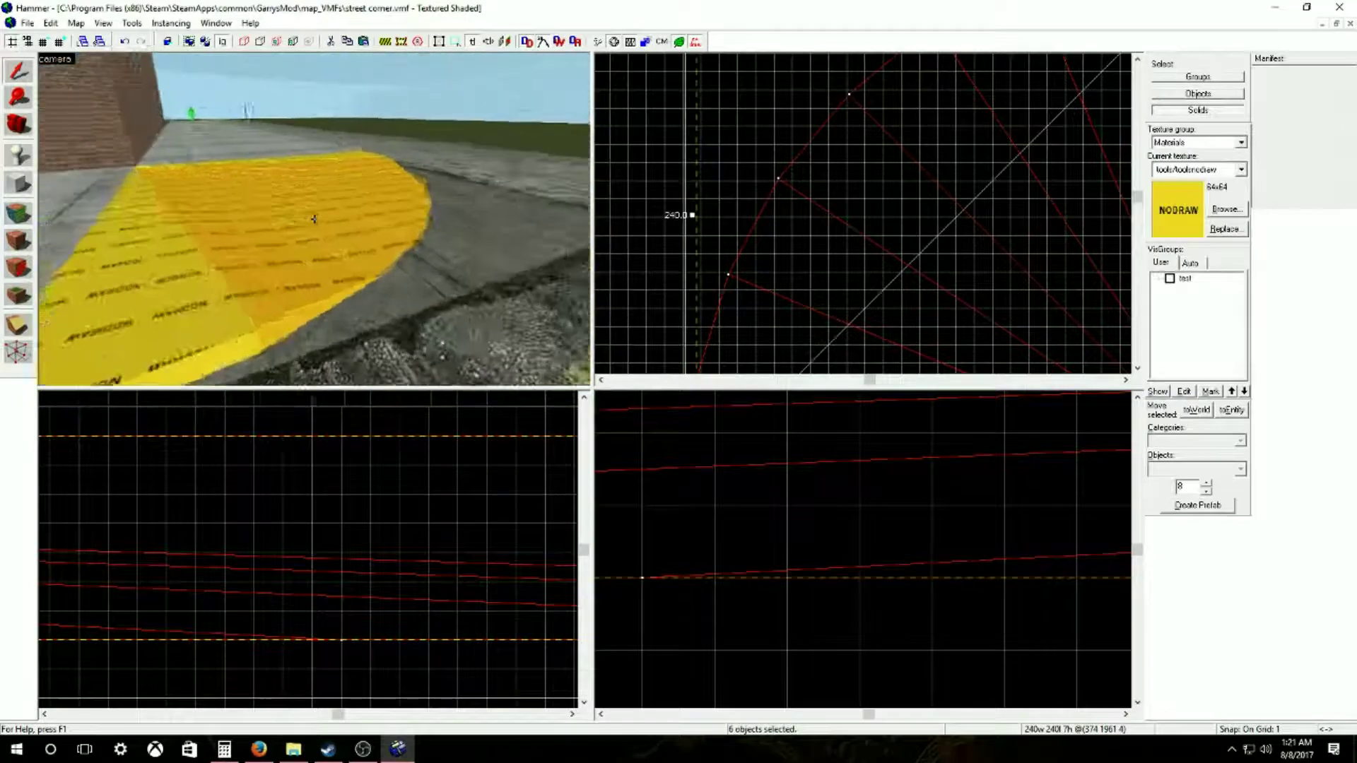
pyautogui.press('d')
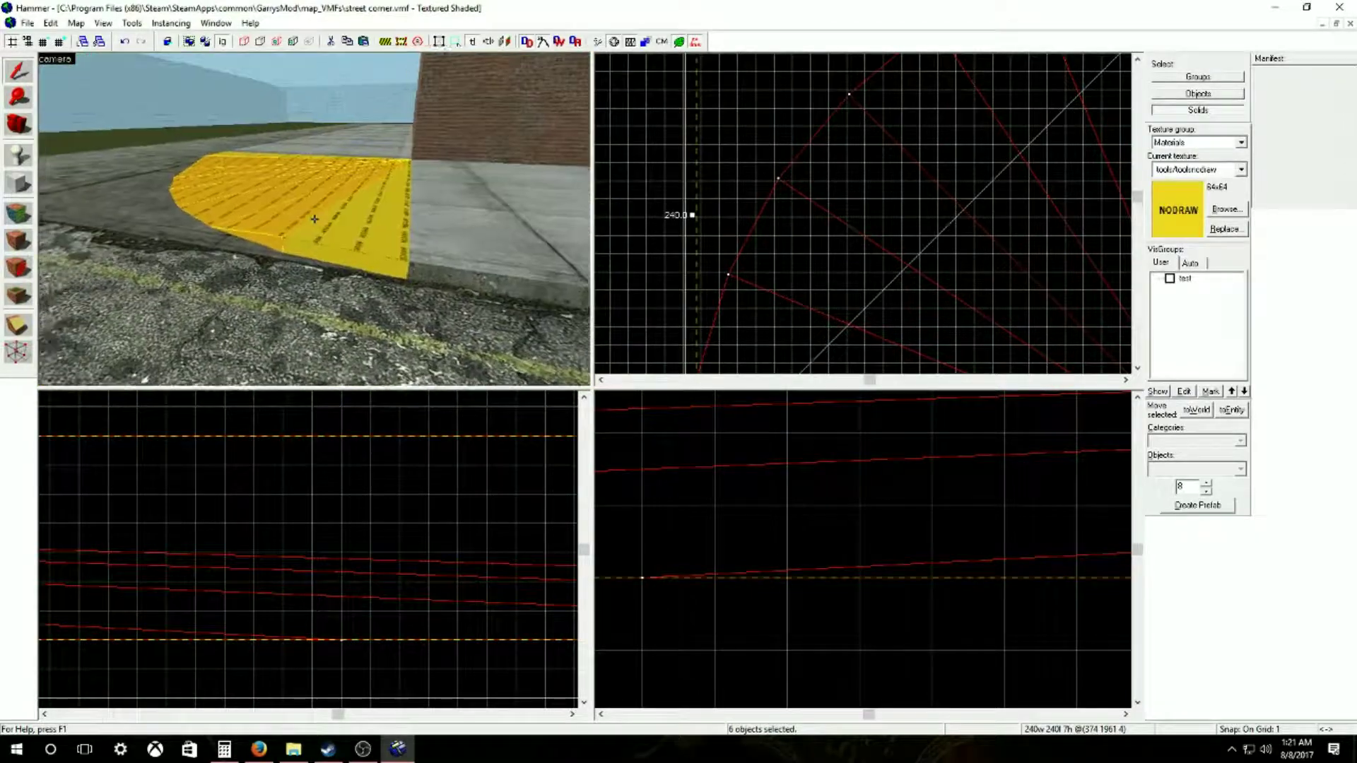
pyautogui.press('a')
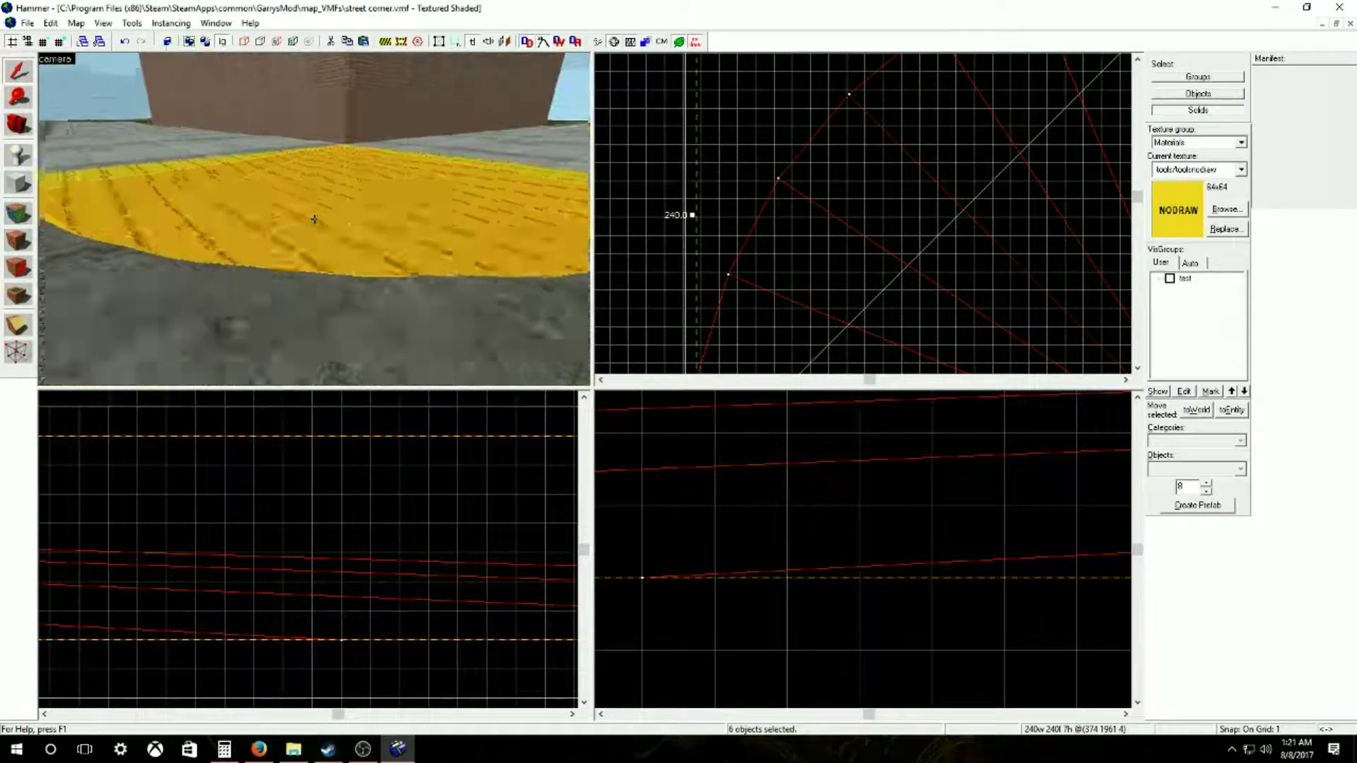
pyautogui.press('s')
pyautogui.press('d')
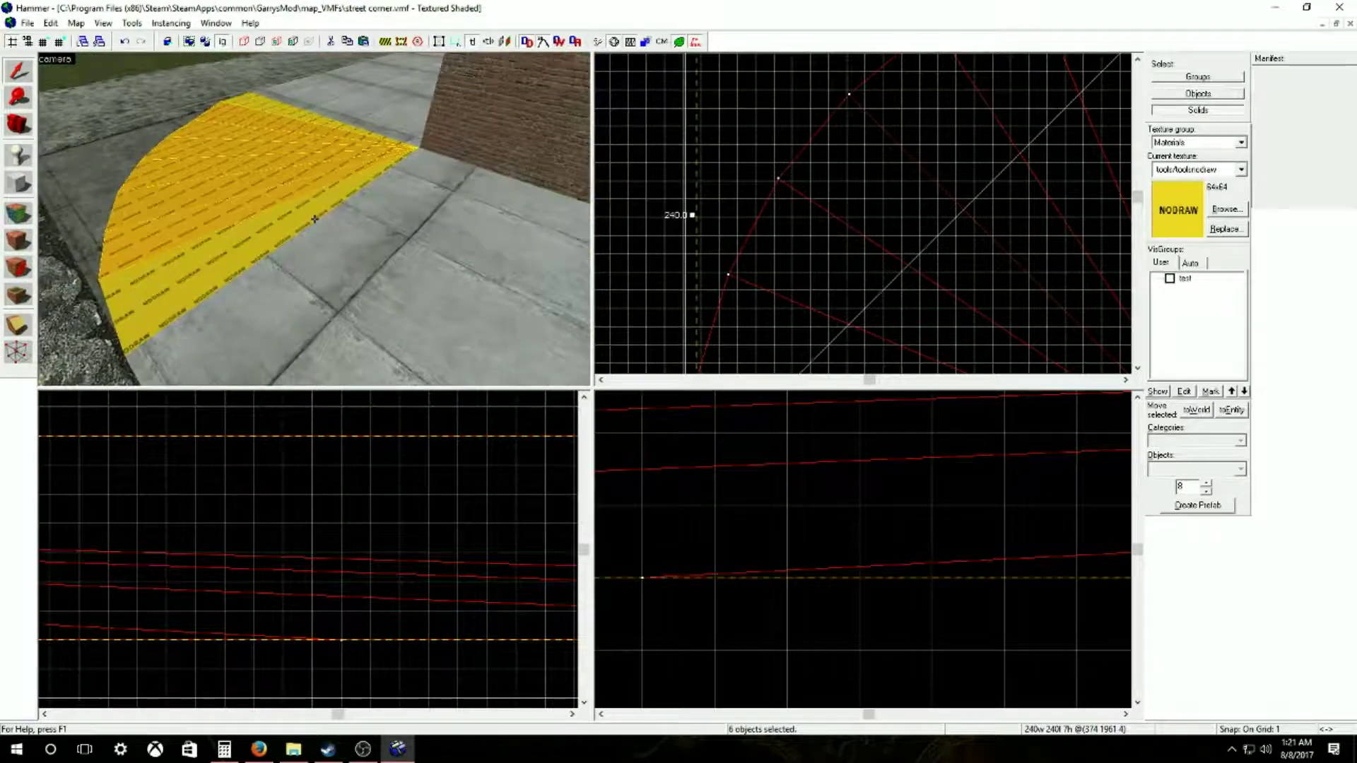
pyautogui.press('Right')
pyautogui.press('w')
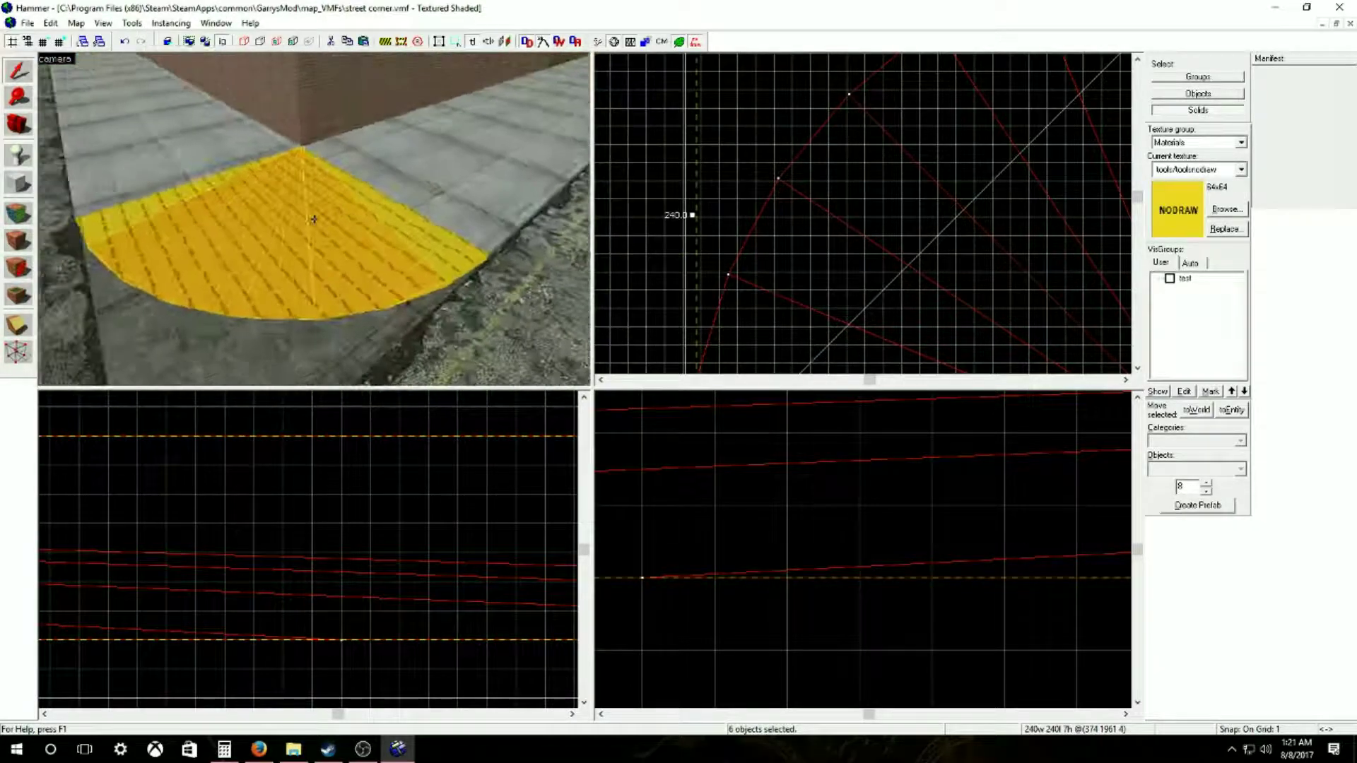
# Step: Check the street reference photo in Firefox, return to Hammer, and compare the sloped corner from several angles
pyautogui.click(258, 749)
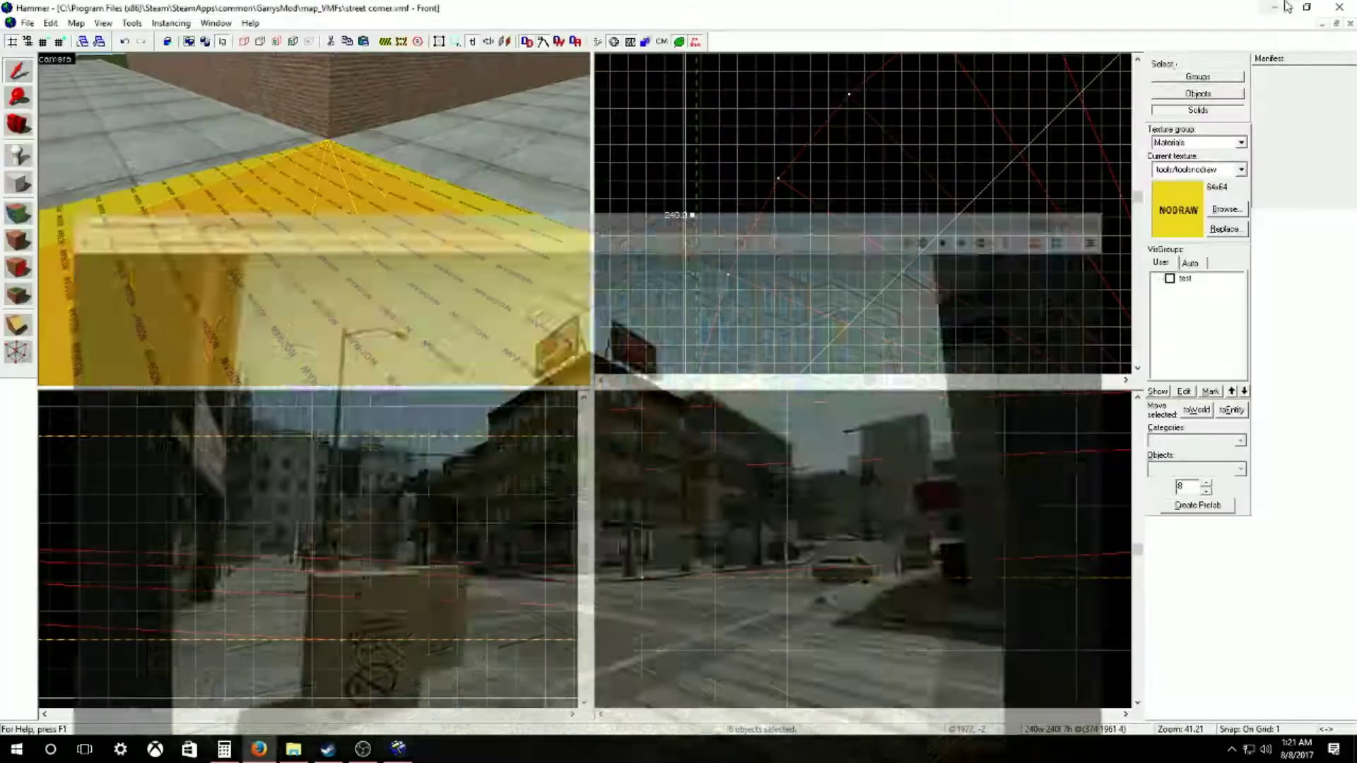
pyautogui.click(1276, 10)
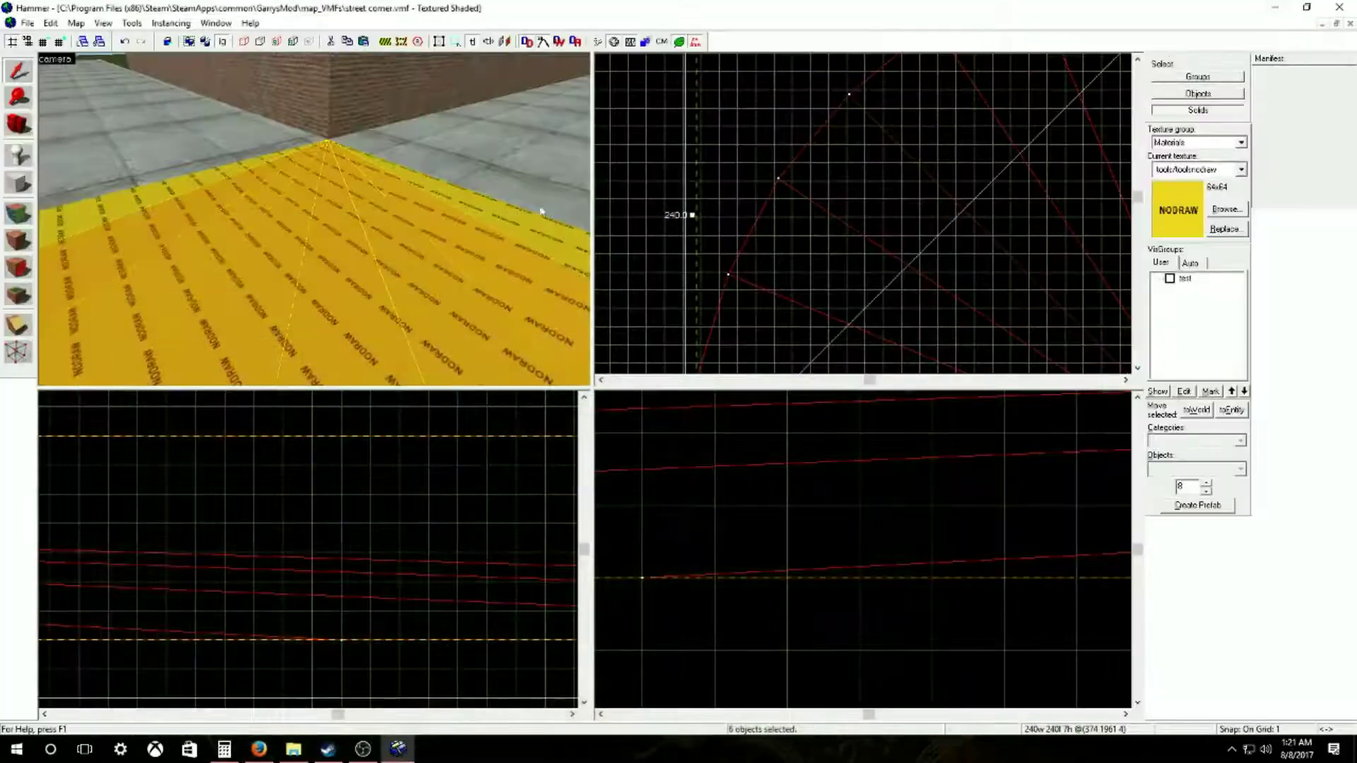
pyautogui.press('z')
pyautogui.press('w')
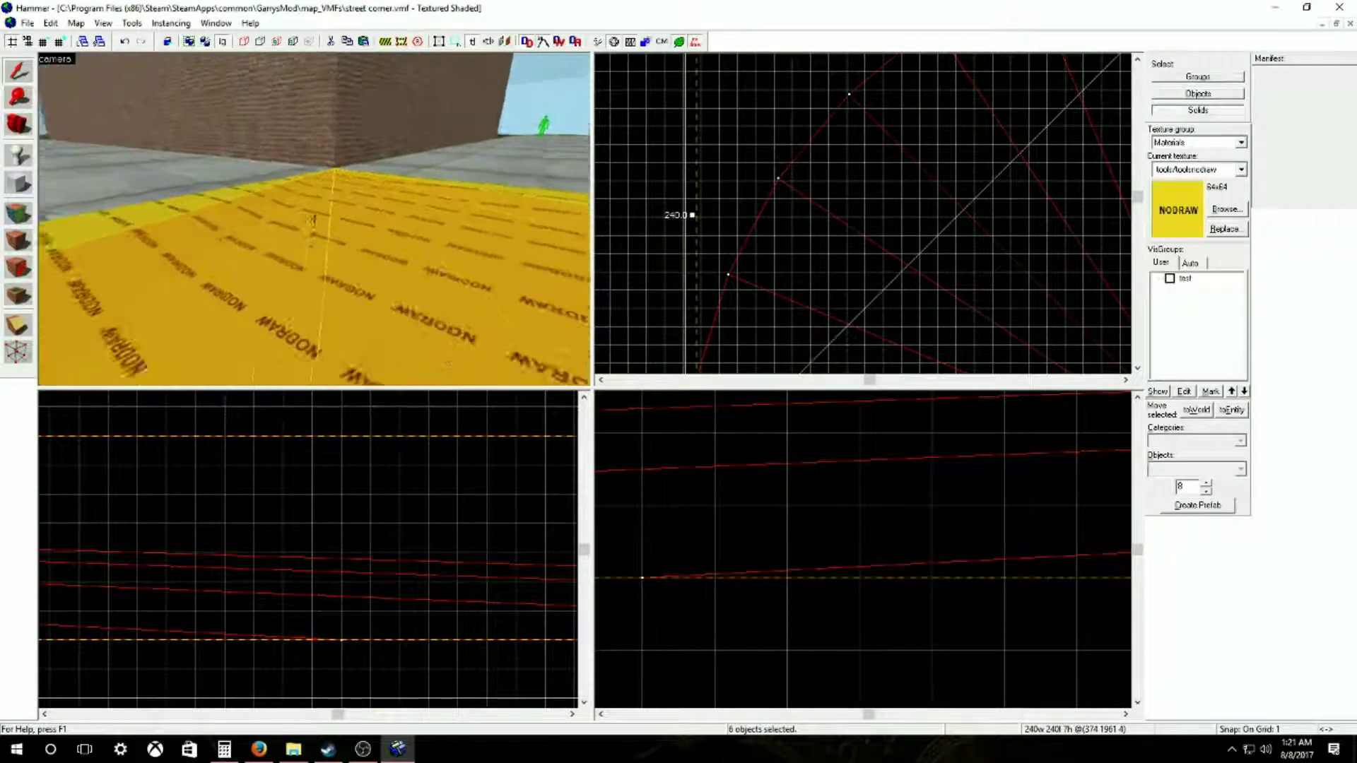
pyautogui.press('s')
pyautogui.press('d')
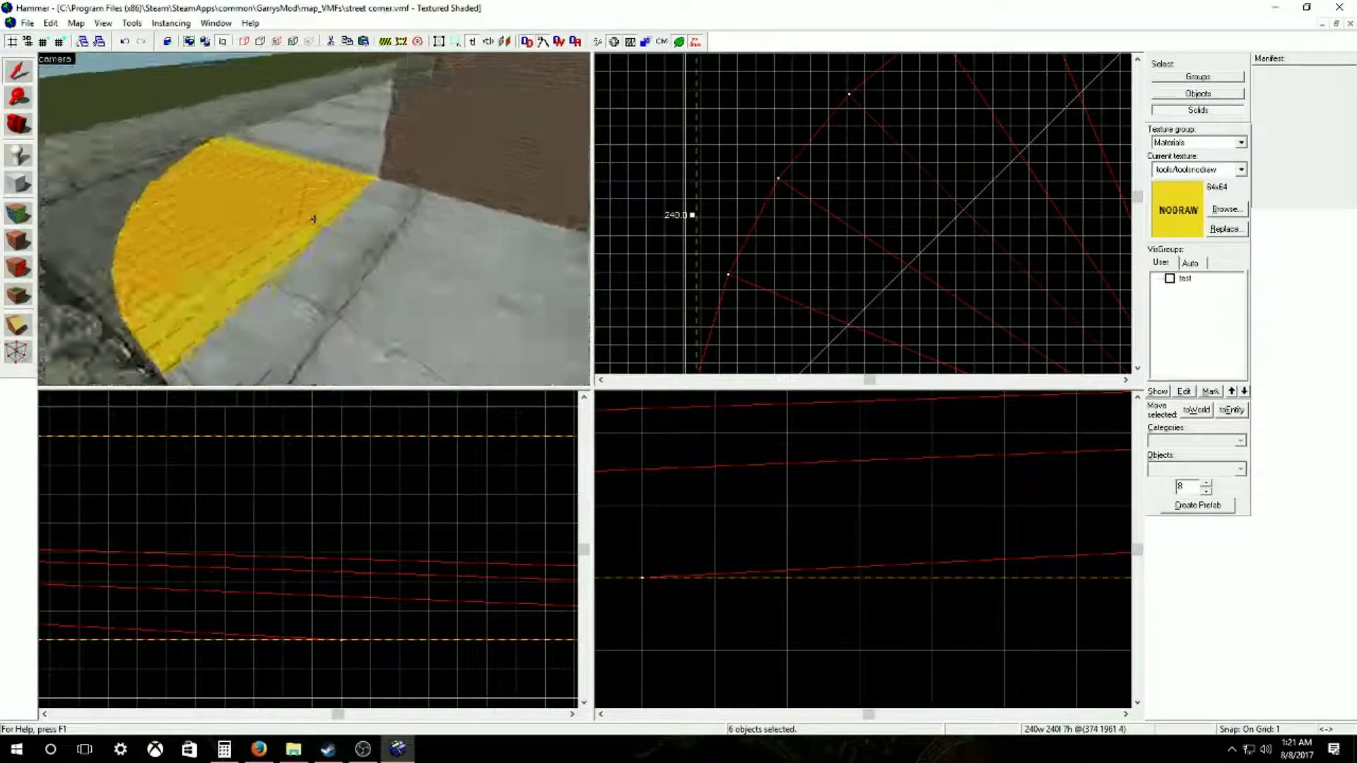
pyautogui.press('a')
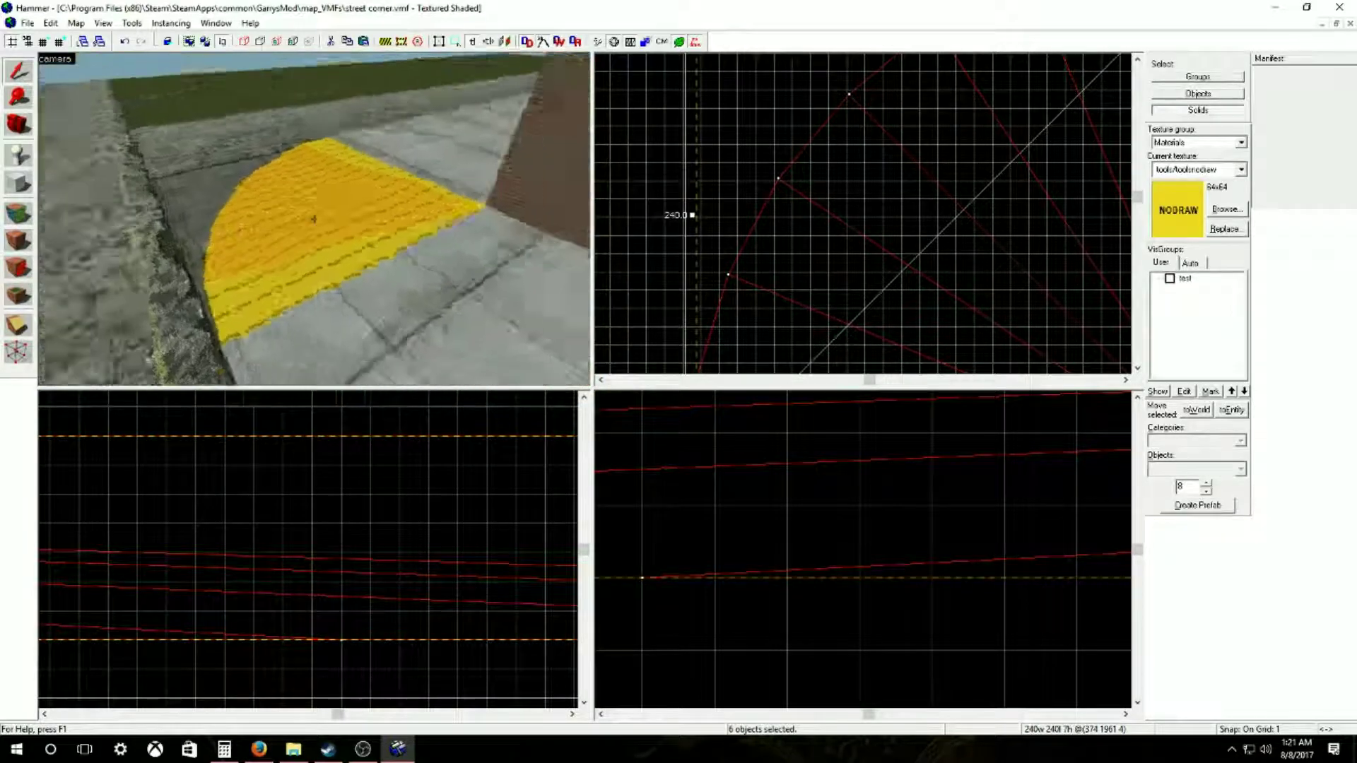
pyautogui.moveTo(315, 219); pyautogui.dragTo(315, 219)
pyautogui.press('w')
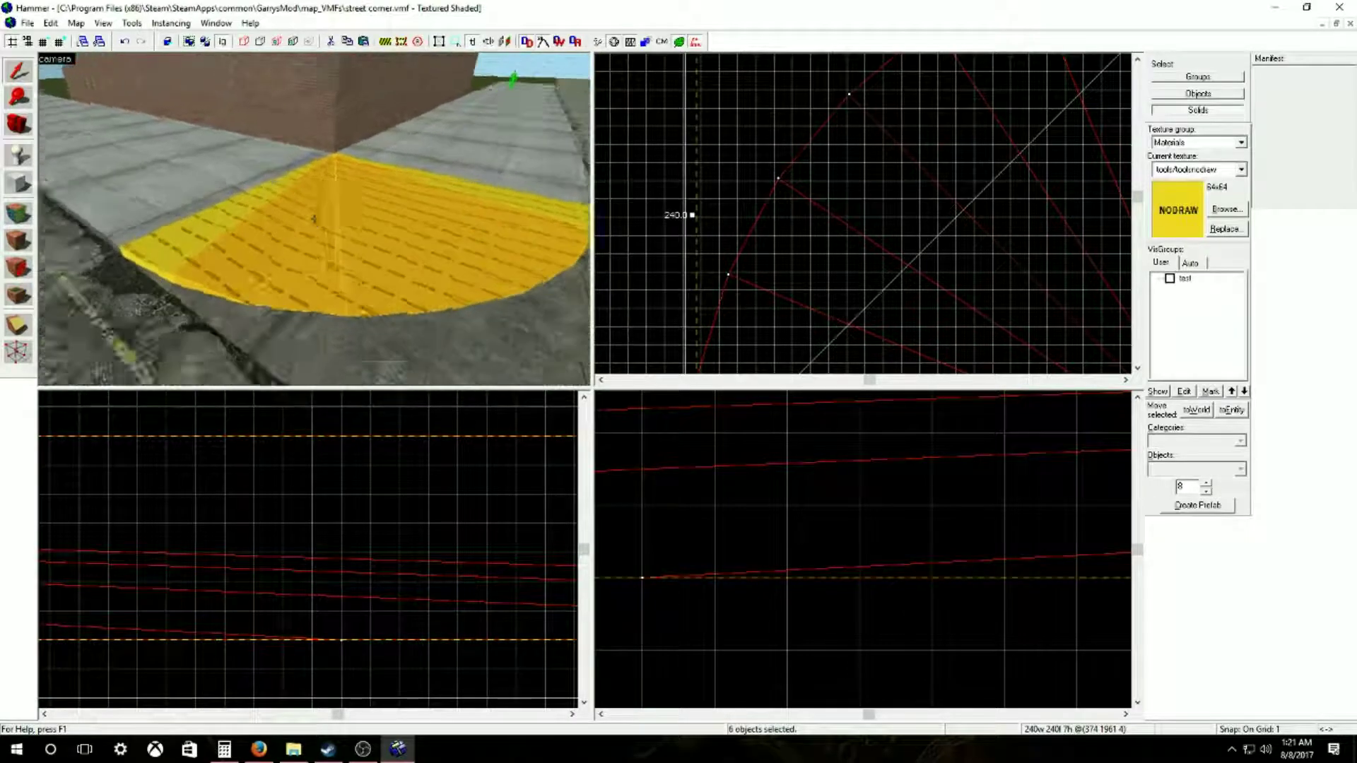
# Step: Pick up the concrete/concrete_modular_wall001c texture from the sidewalk's top face and set the texture rotation to 45
pyautogui.moveTo(312, 219); pyautogui.dragTo(311, 225)
pyautogui.click(12, 220)
pyautogui.click(459, 227)
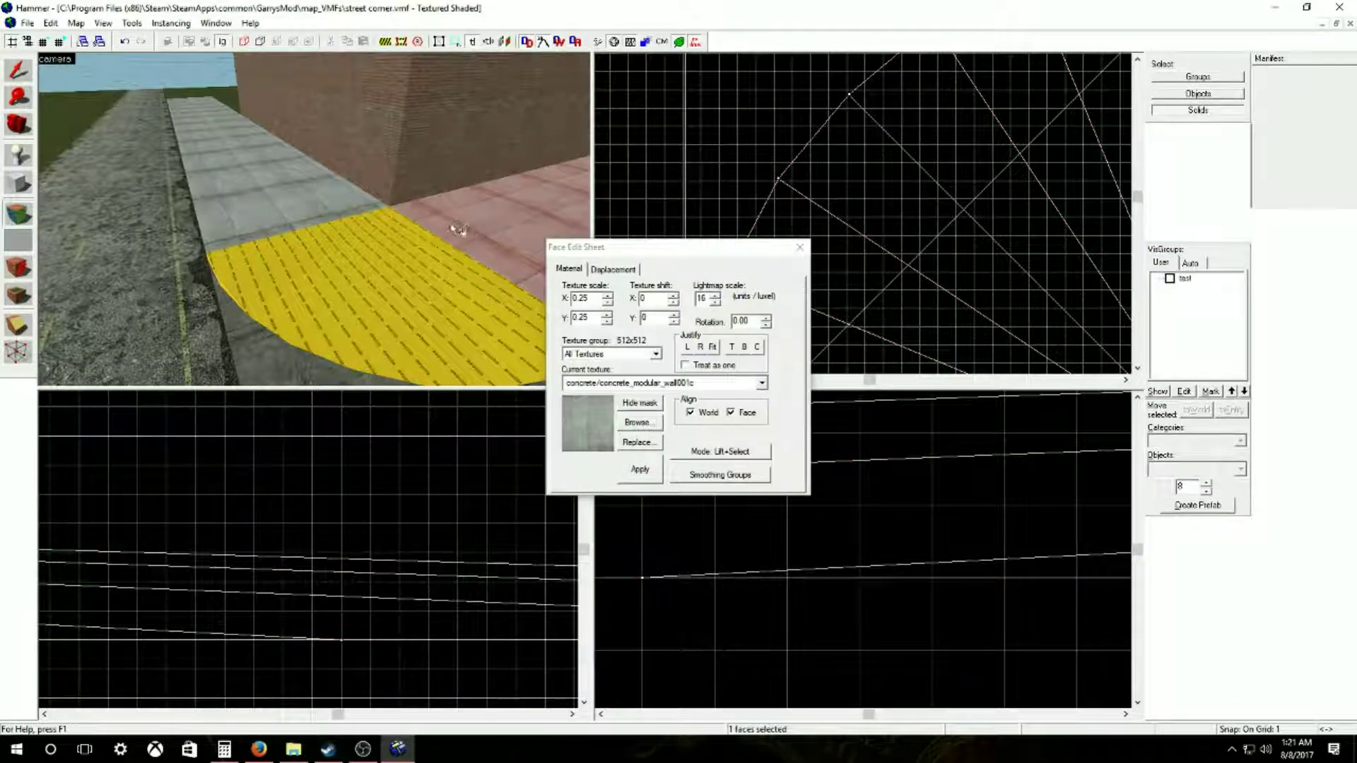
pyautogui.press('z')
pyautogui.press('a')
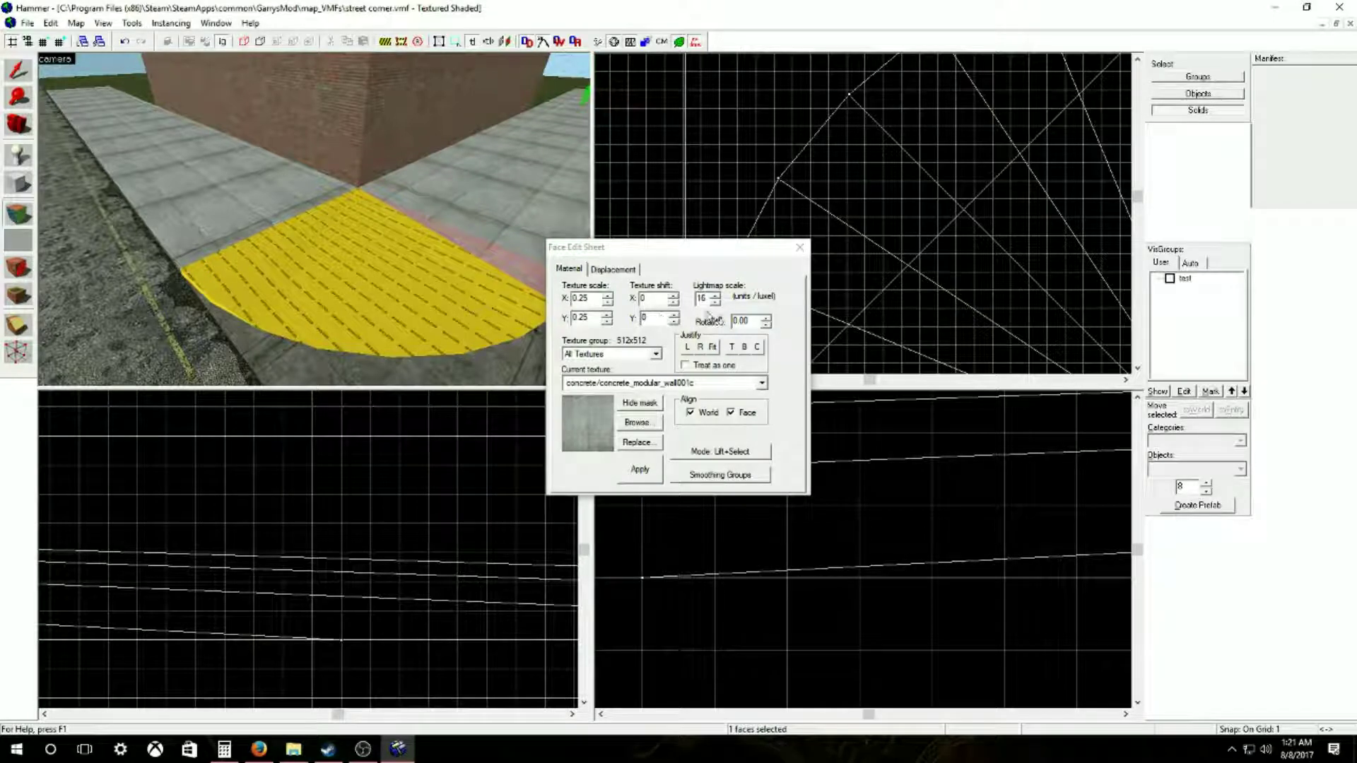
pyautogui.click(751, 331)
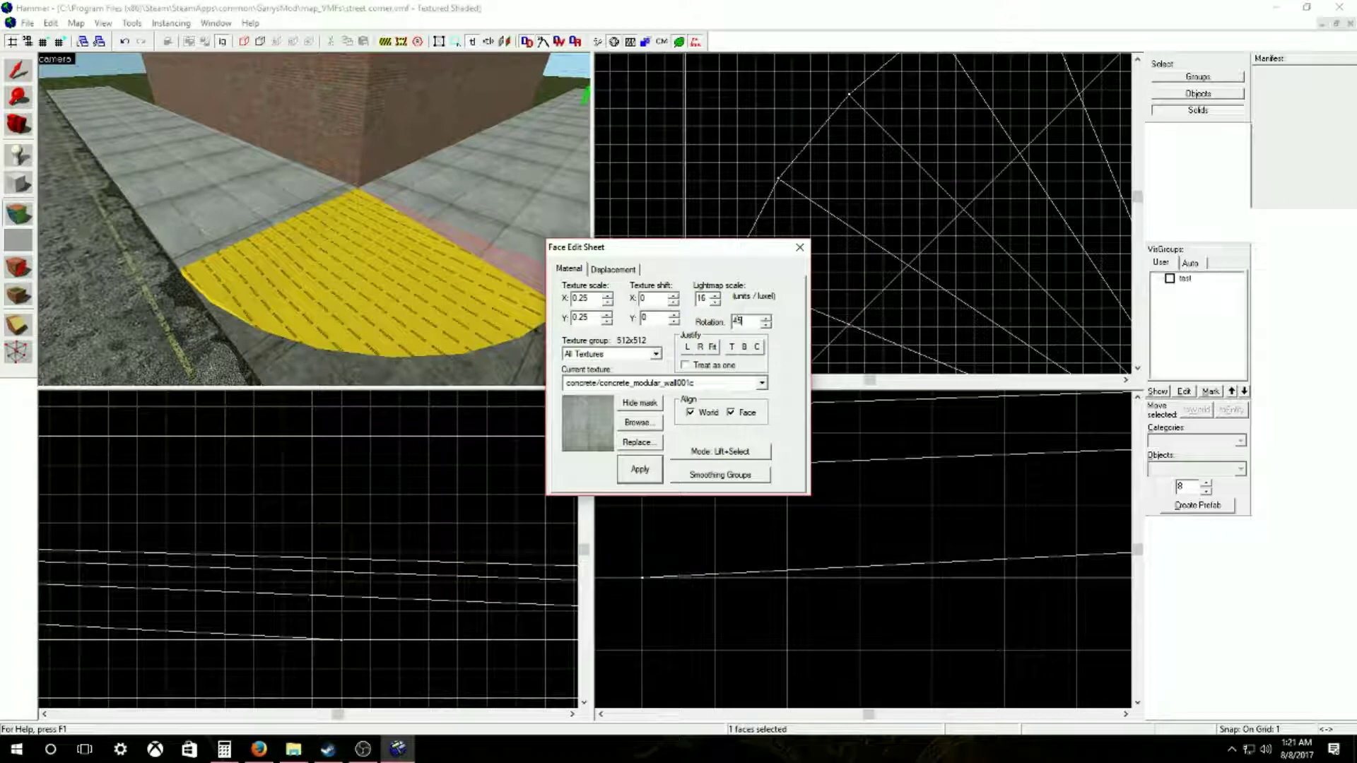
# Step: Apply the concrete texture at 45 rotation to the top faces of the corner's wedges
pyautogui.rightClick(472, 267)
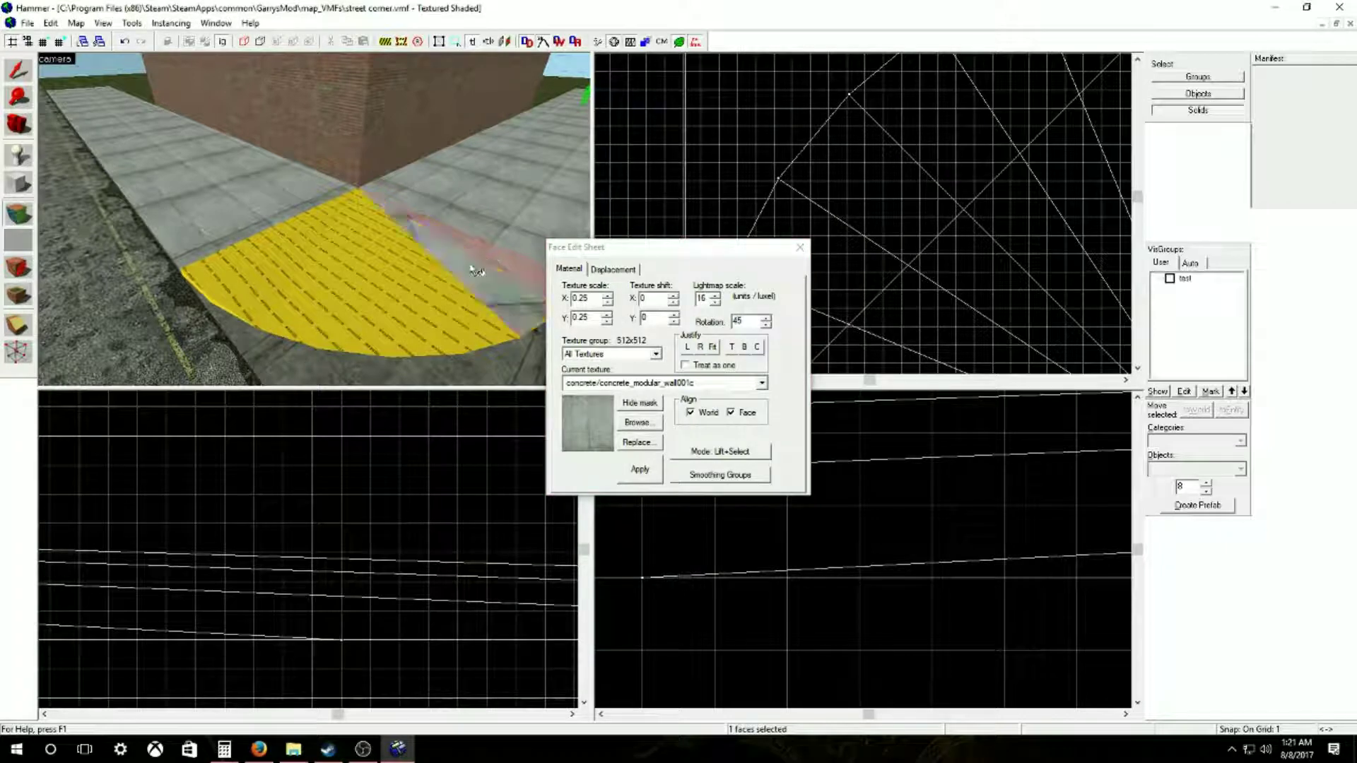
pyautogui.rightClick(416, 270)
pyautogui.rightClick(357, 273)
pyautogui.rightClick(310, 267)
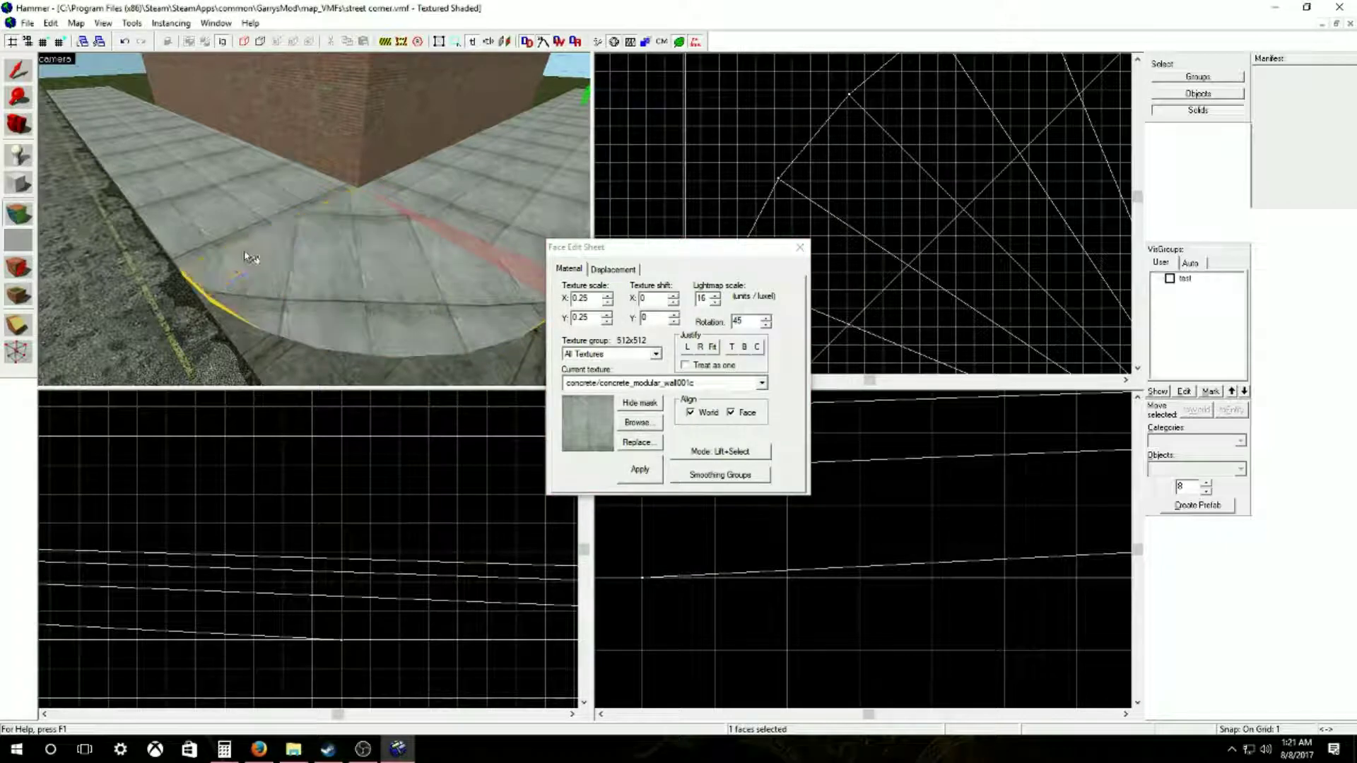
# Step: Pick up concrete/blendbunk_conc01 from the curb, apply it to the outer wedges' nodraw side faces, and close the face editor
pyautogui.press('z')
pyautogui.press('d')
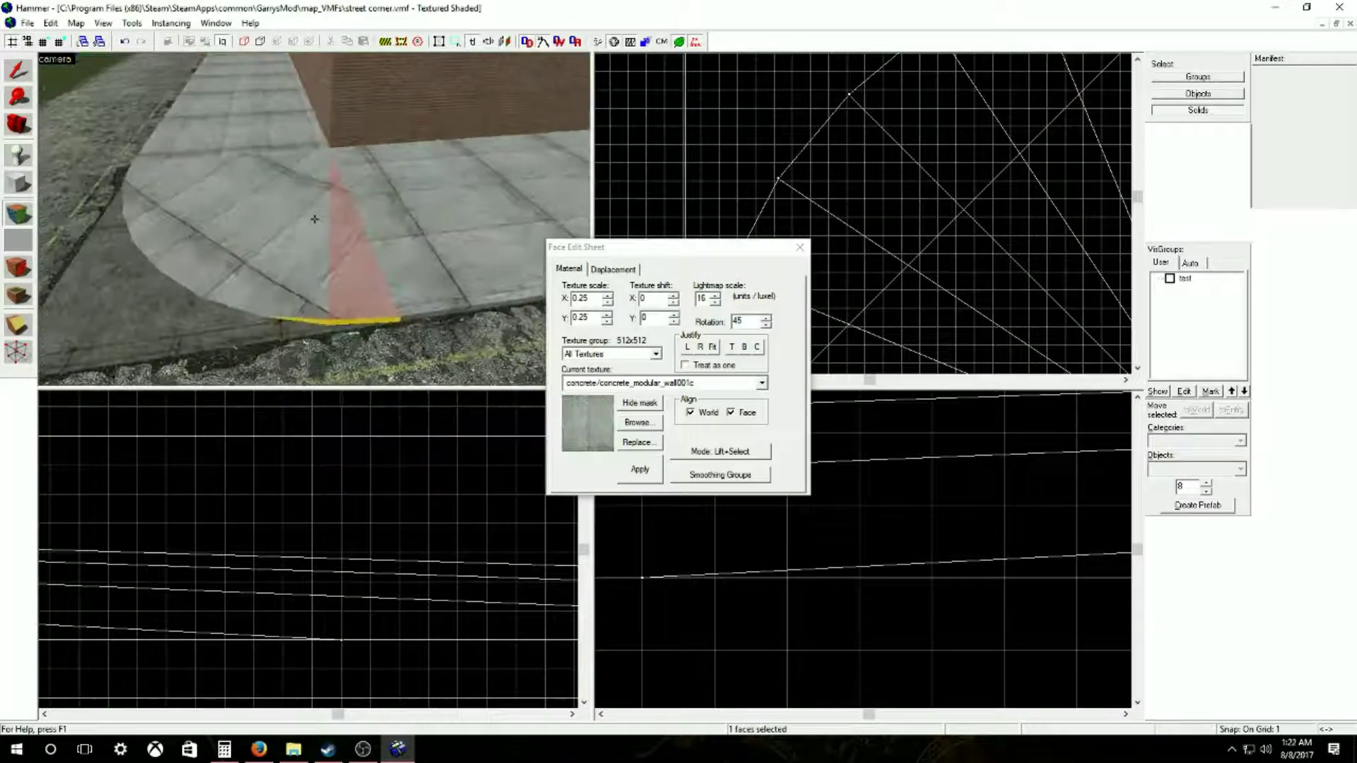
pyautogui.press('w')
pyautogui.press('z')
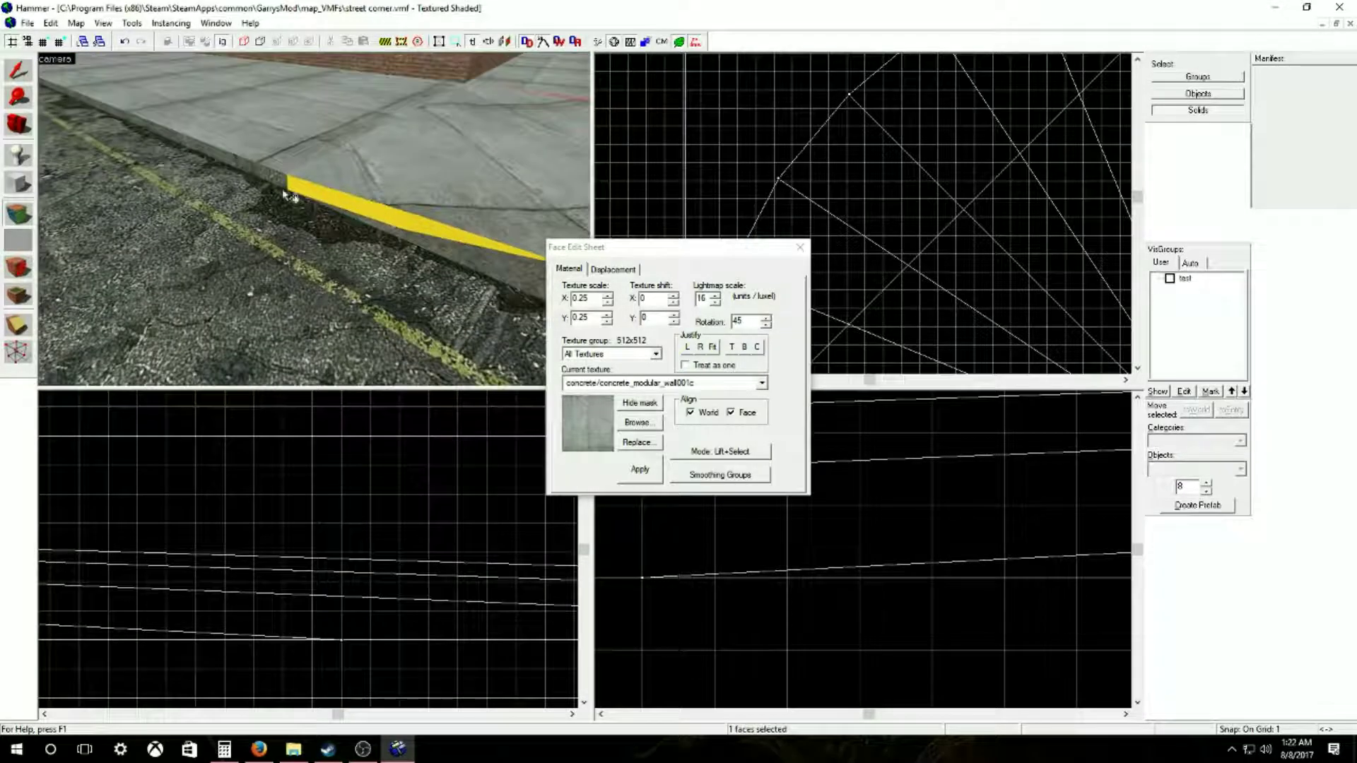
pyautogui.press('z')
pyautogui.press('d')
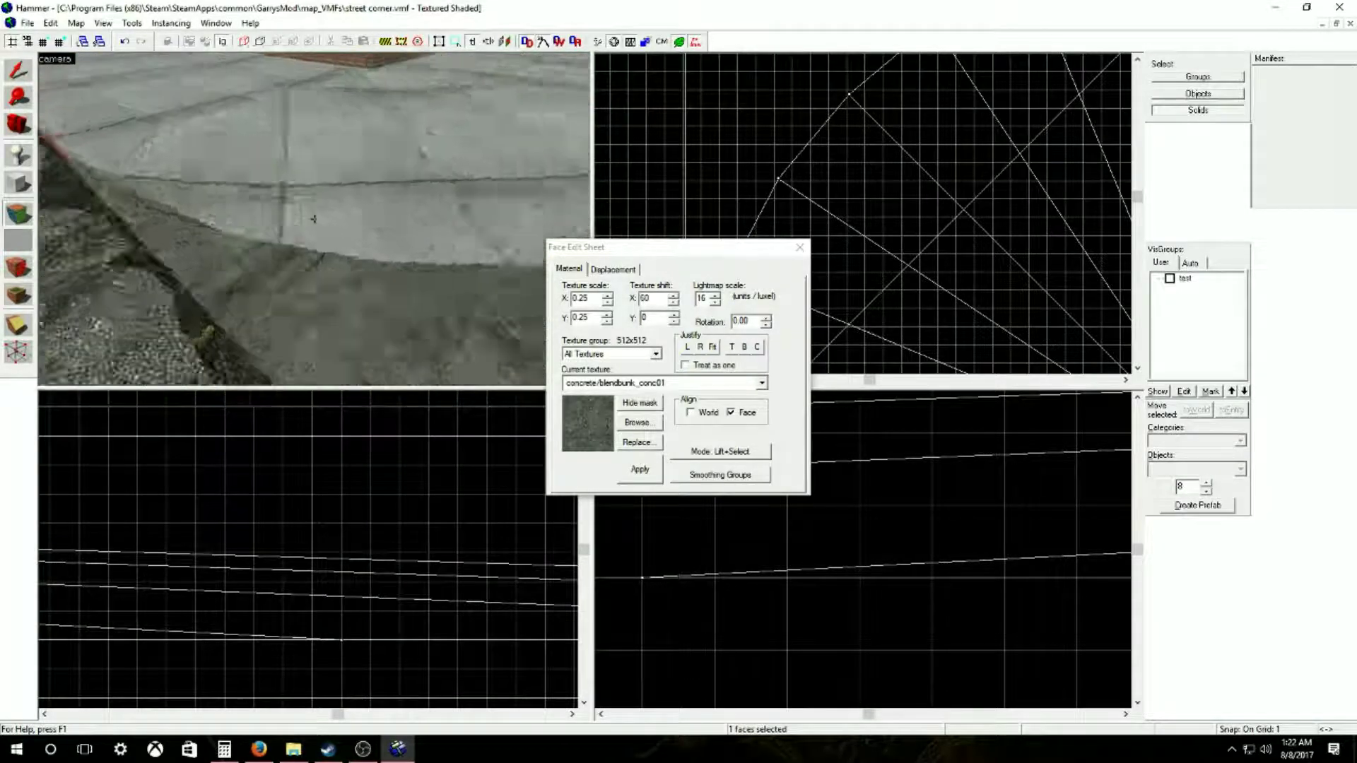
pyautogui.press('z')
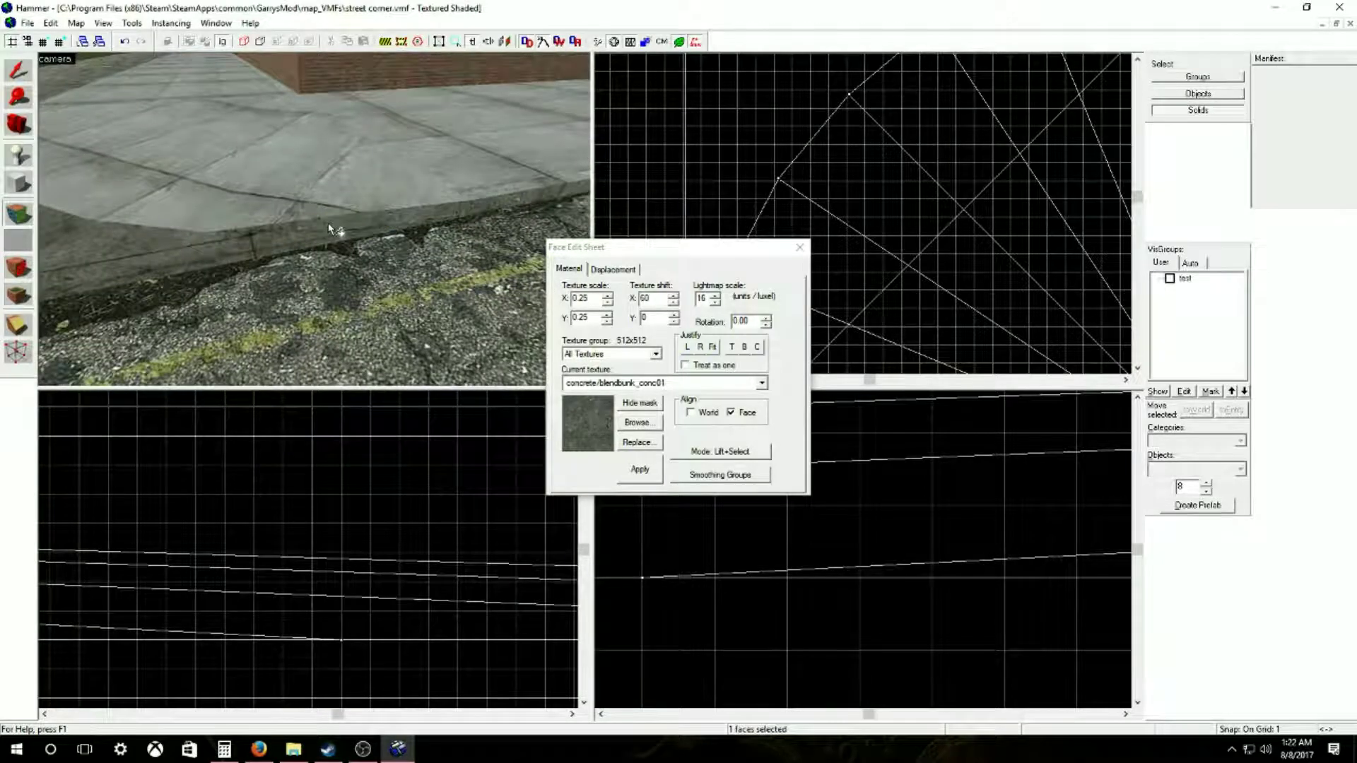
pyautogui.press('z')
pyautogui.press('s')
pyautogui.press('z')
pyautogui.click(801, 250)
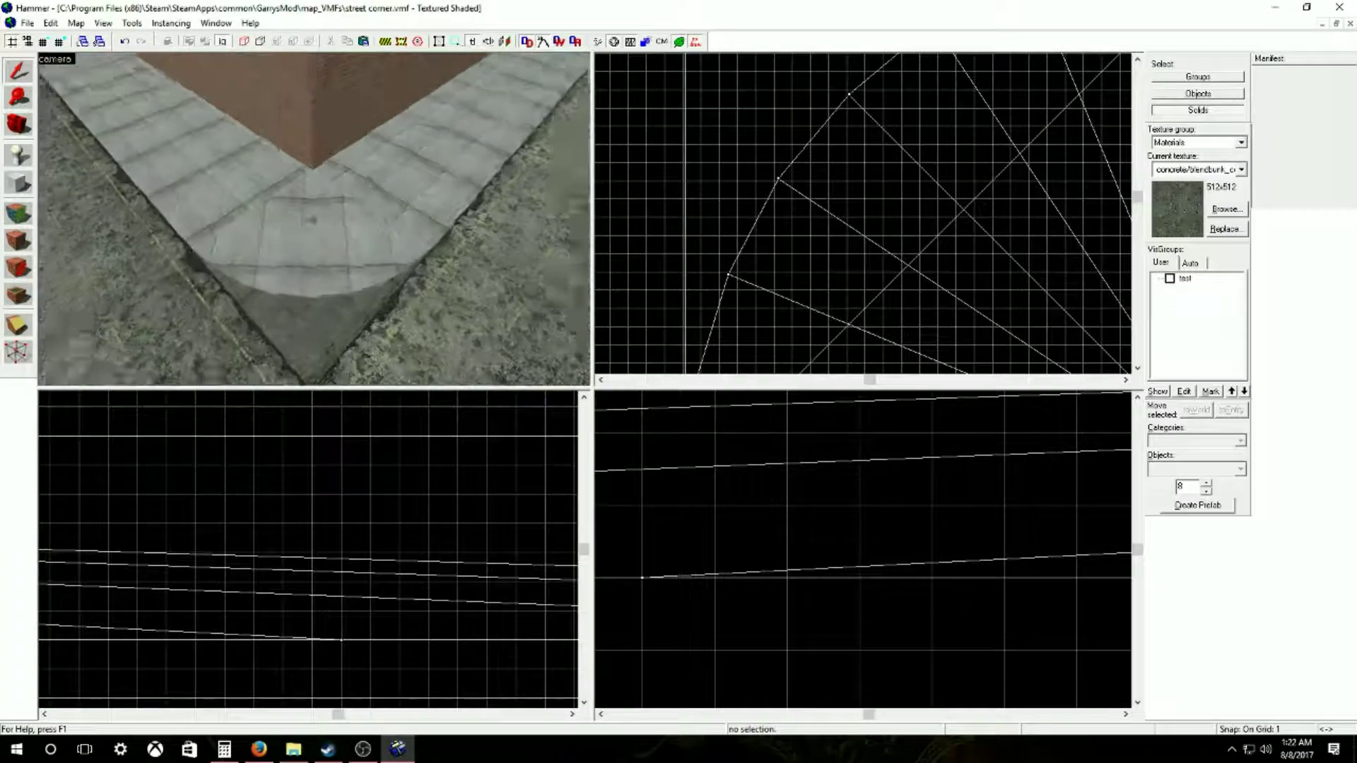
# Step: Examine the textured rounded corner and its transition into the sidewalk in the 3D view
pyautogui.press('d')
pyautogui.press('w')
pyautogui.press('w')
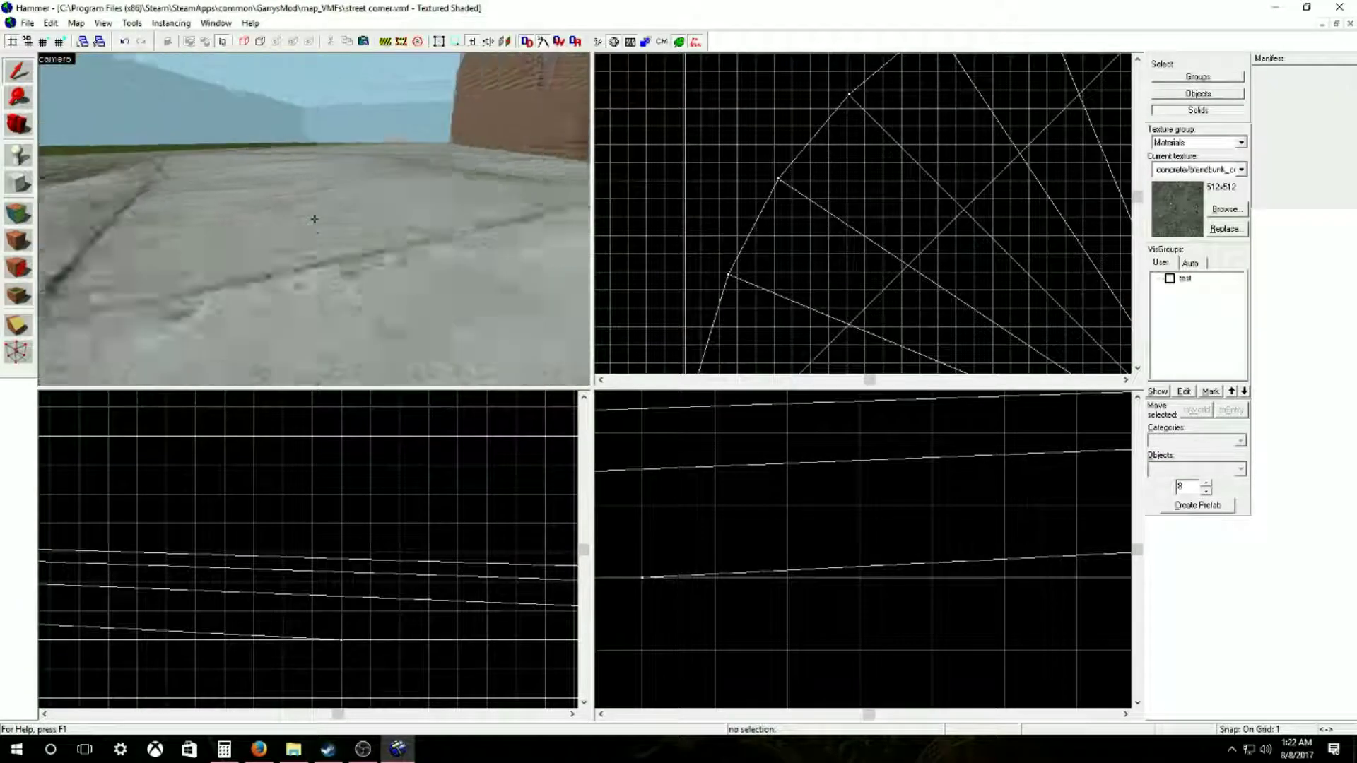
pyautogui.press('s')
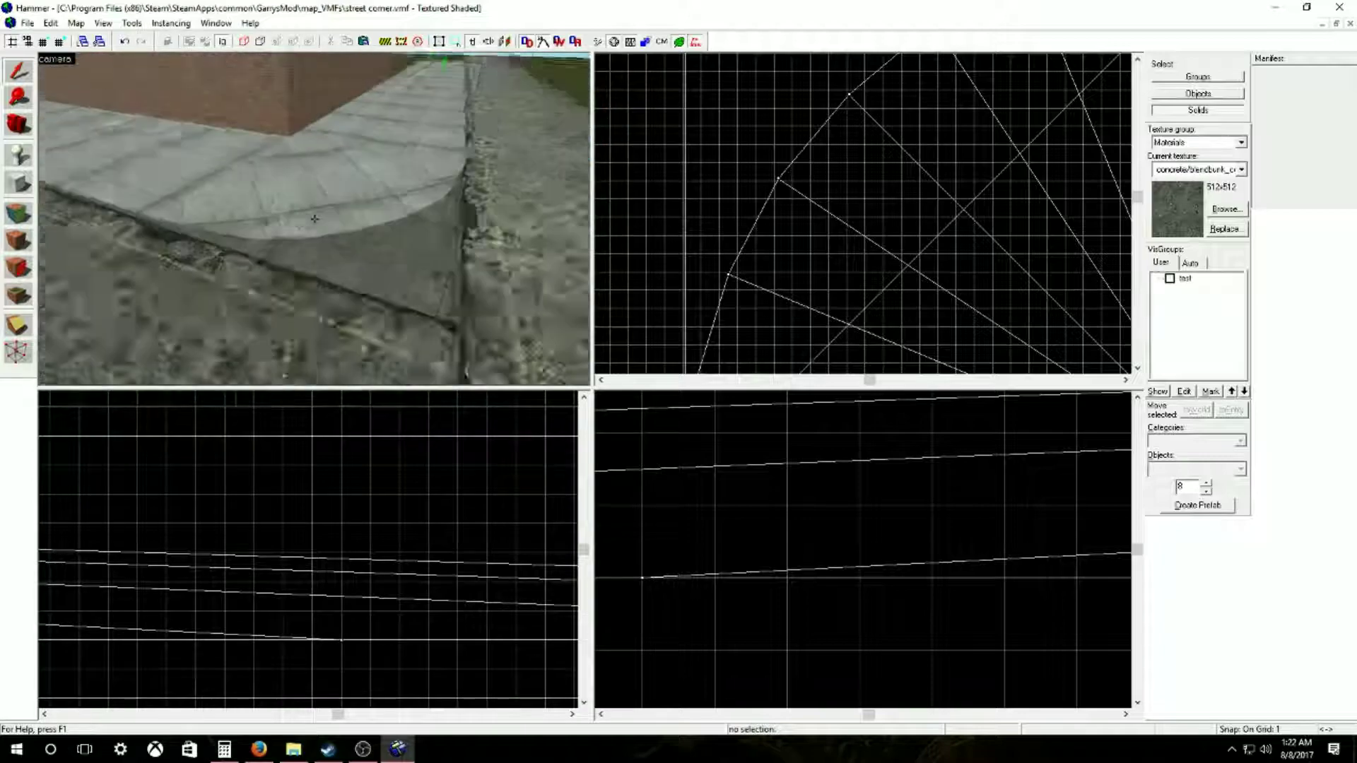
# Step: Compare the rounded corner in the 3D view with the street intersection reference image in Firefox, and return to Hammer
pyautogui.press('d')
pyautogui.press('w')
pyautogui.press('s')
pyautogui.press('z')
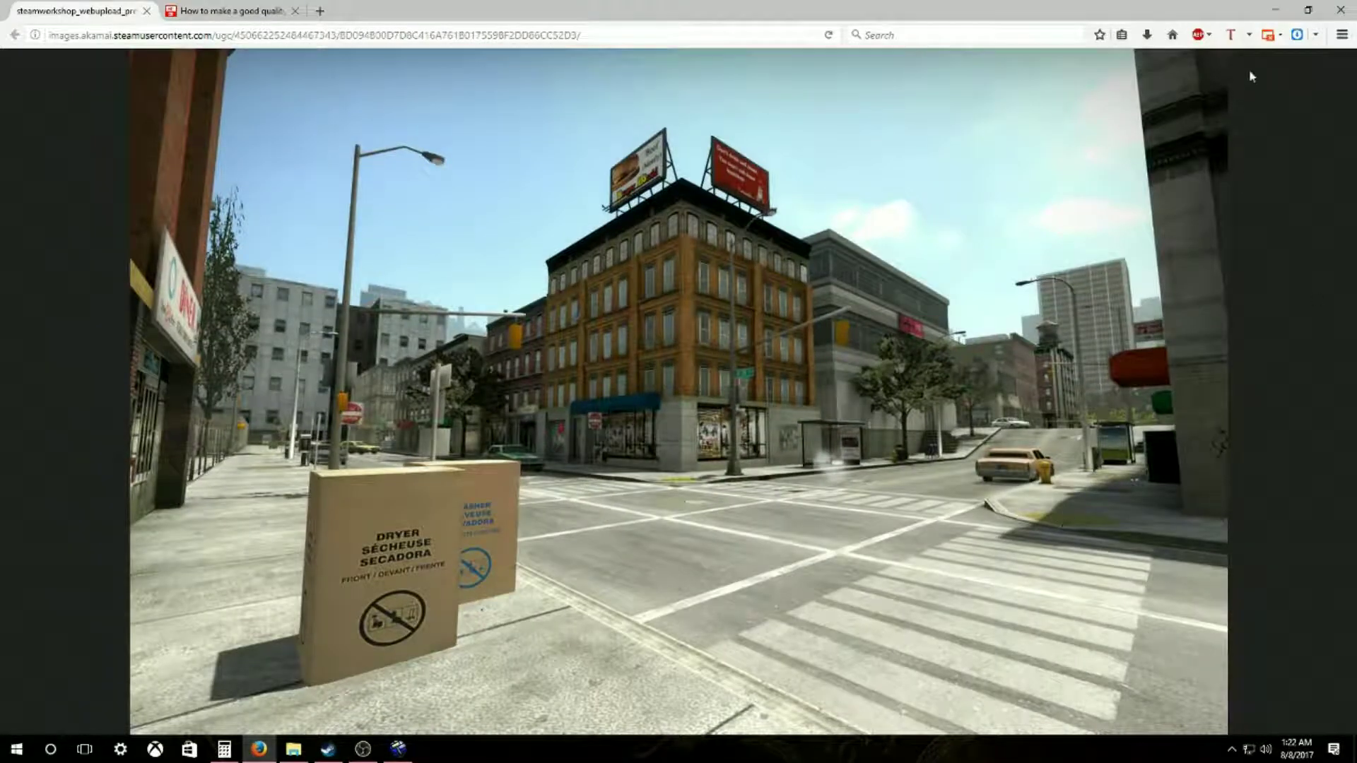
pyautogui.click(1272, 10)
# Step: Place an infodecal entity on the top surface of the rounded sidewalk corner
pyautogui.click(16, 164)
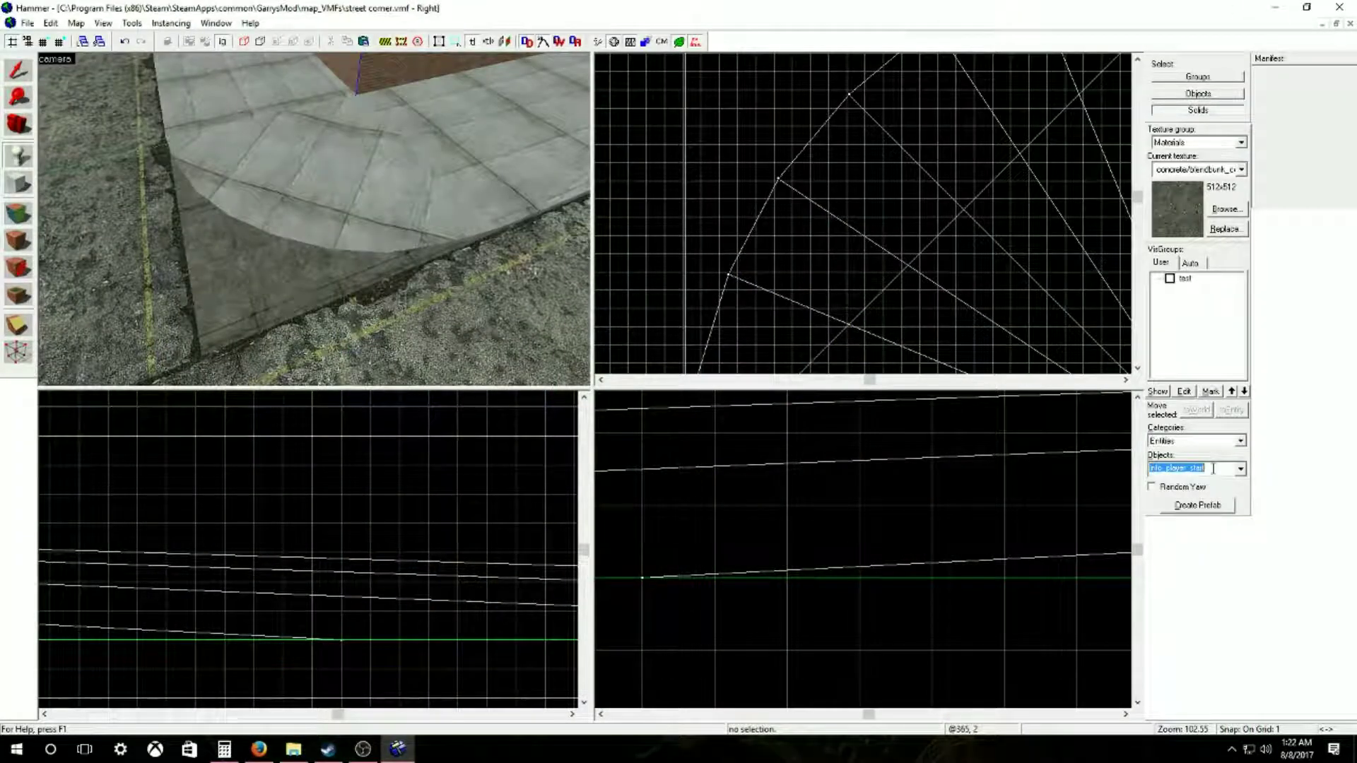
pyautogui.write('decal')
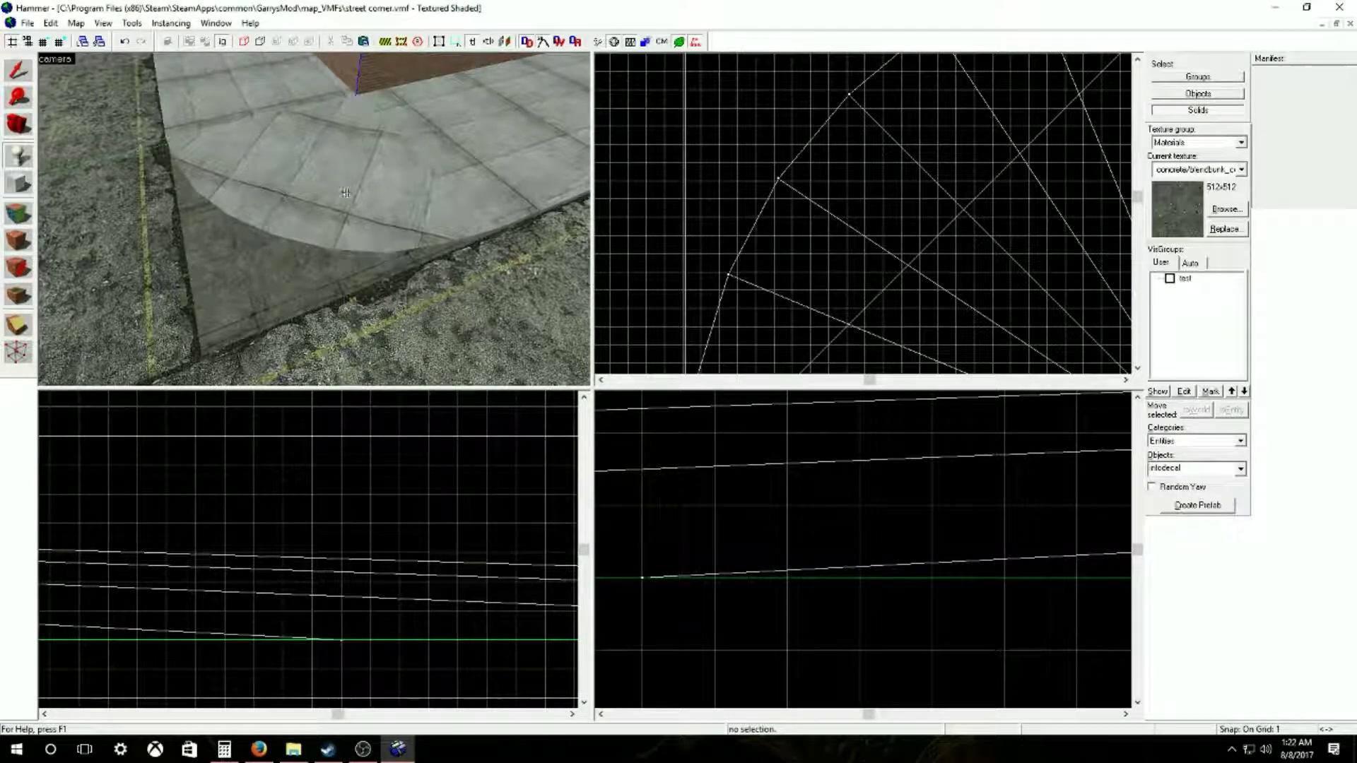
pyautogui.click(17, 71)
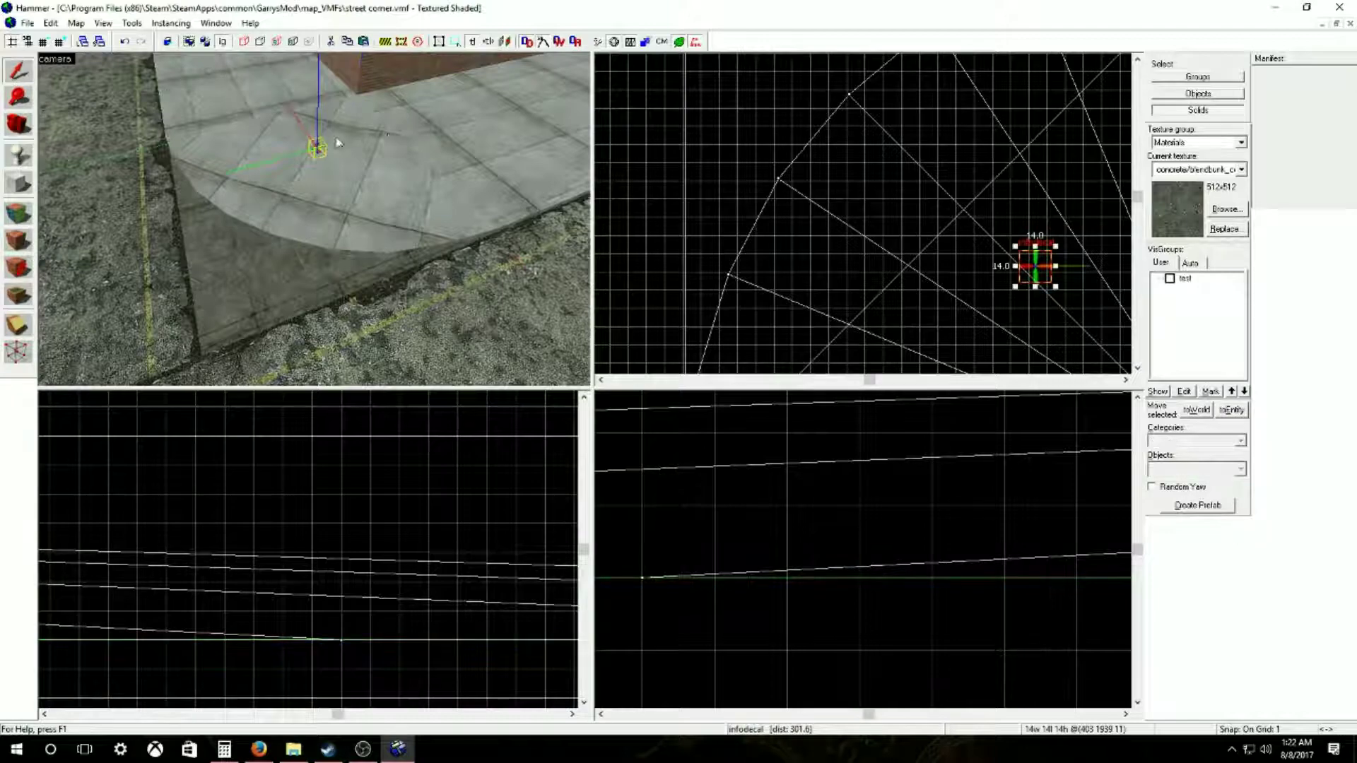
pyautogui.scroll(4, 331, 140)
pyautogui.press('z')
pyautogui.press('z')
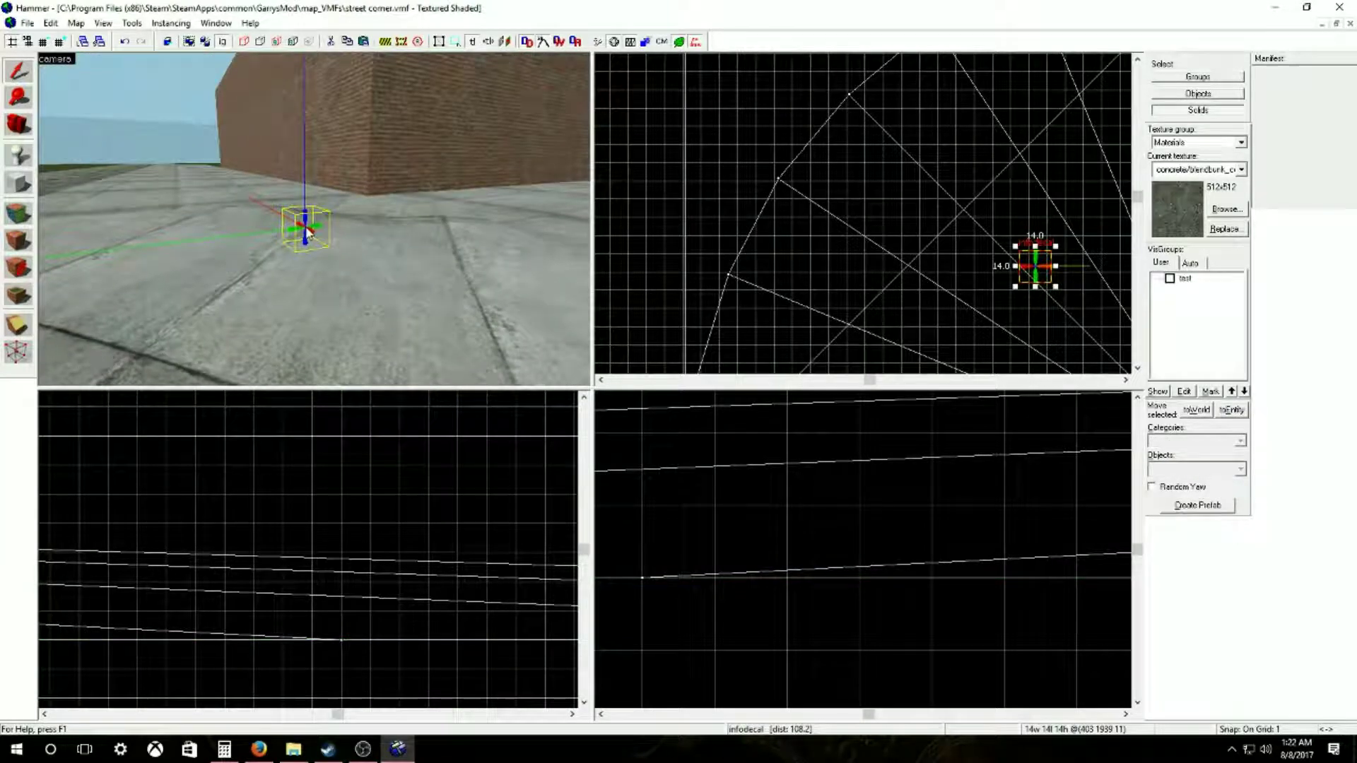
# Step: Set the infodecal's texture to the manhole cover decals/decalmetalmanhole003a and close its properties
pyautogui.doubleClick(315, 235)
pyautogui.click(635, 330)
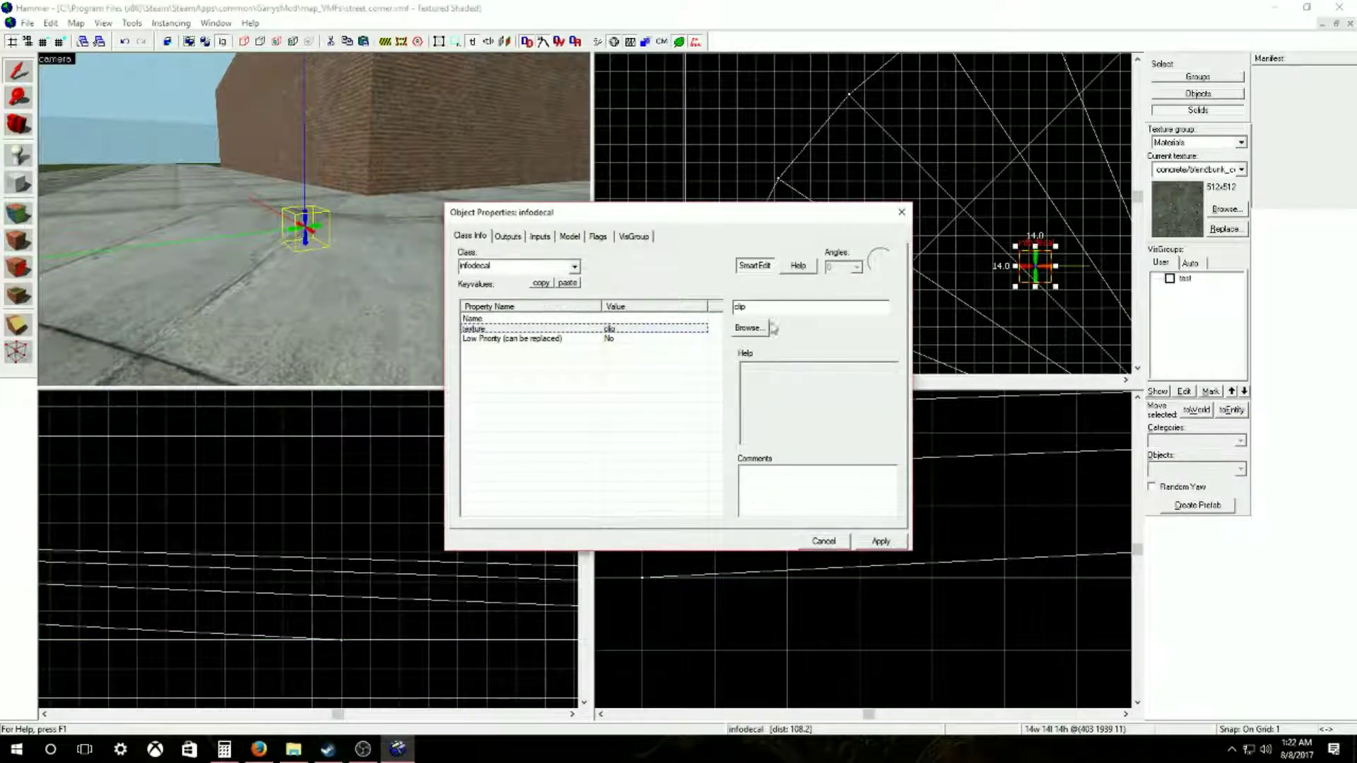
pyautogui.click(751, 332)
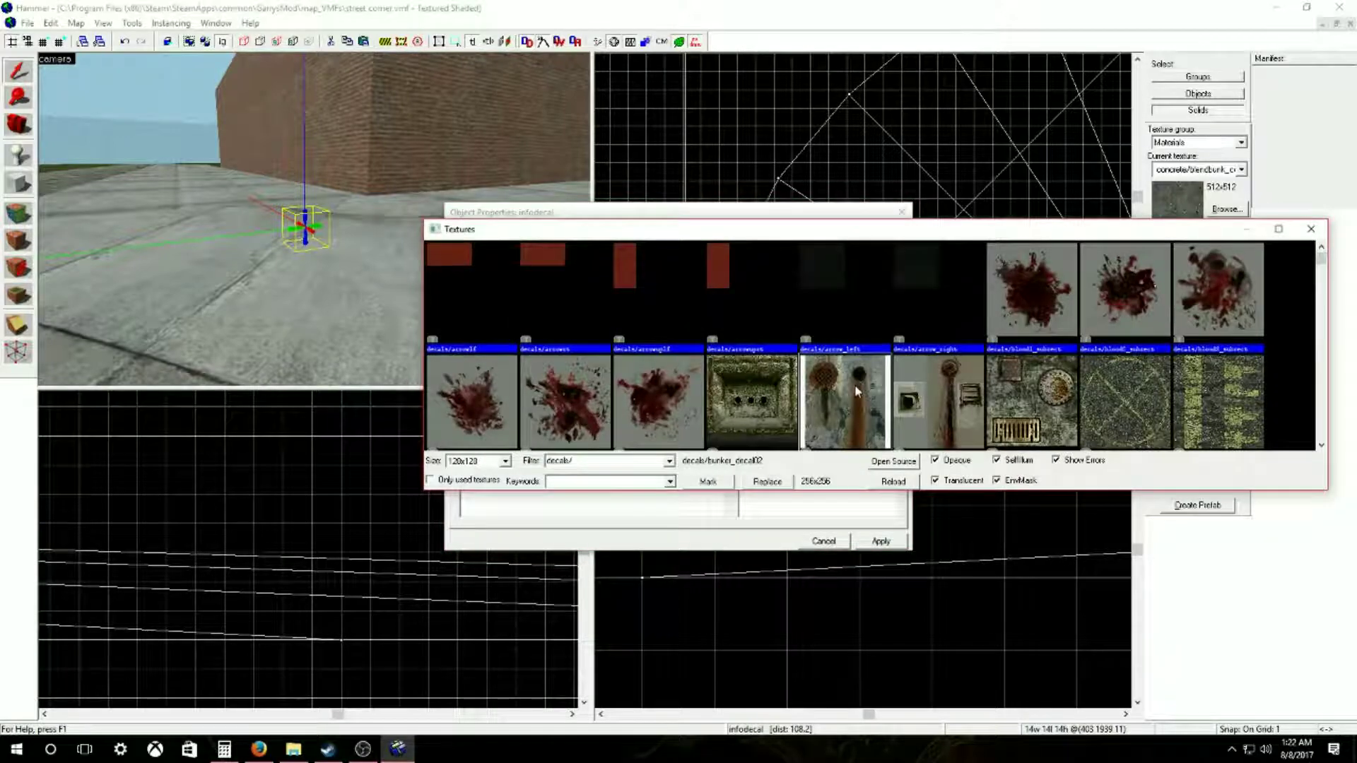
pyautogui.scroll(-10, 856, 389)
pyautogui.scroll(-5, 699, 373)
pyautogui.scroll(3, 707, 368)
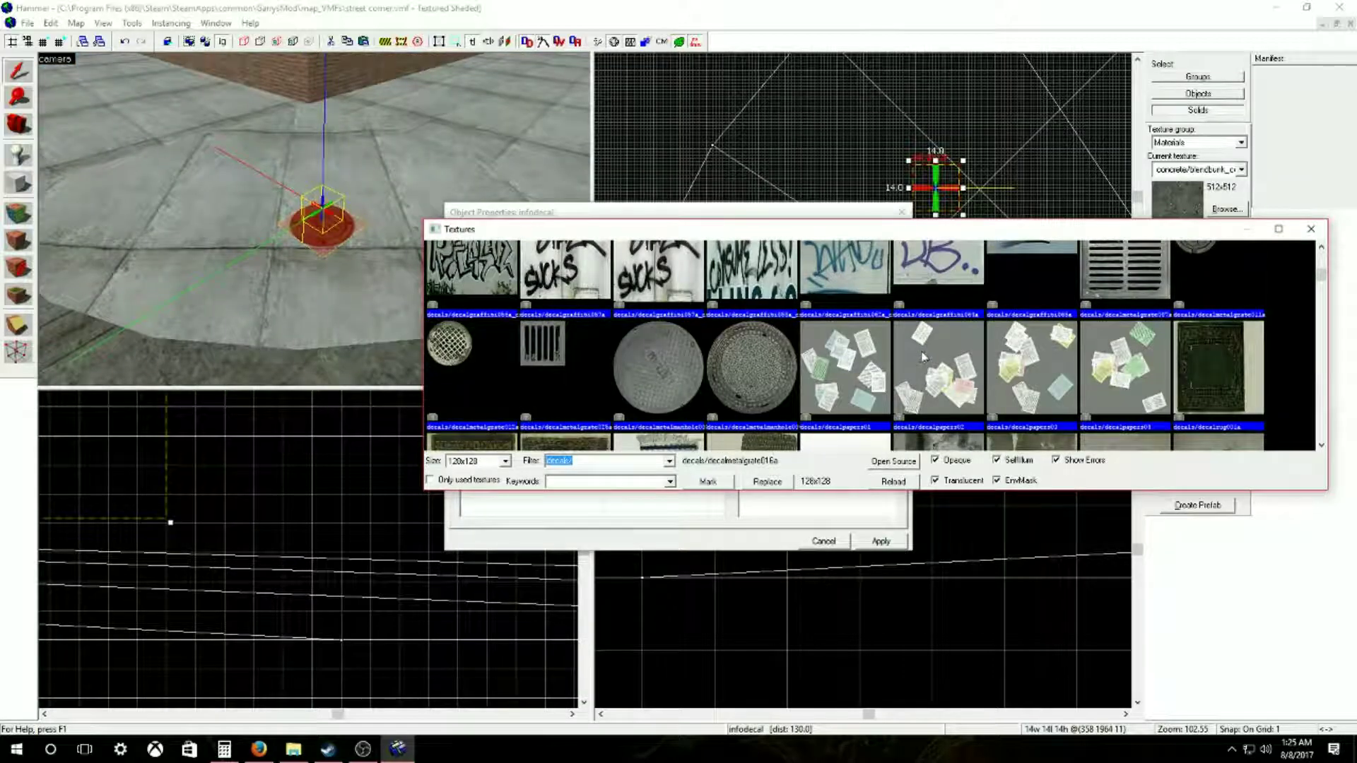
pyautogui.scroll(-2, 922, 356)
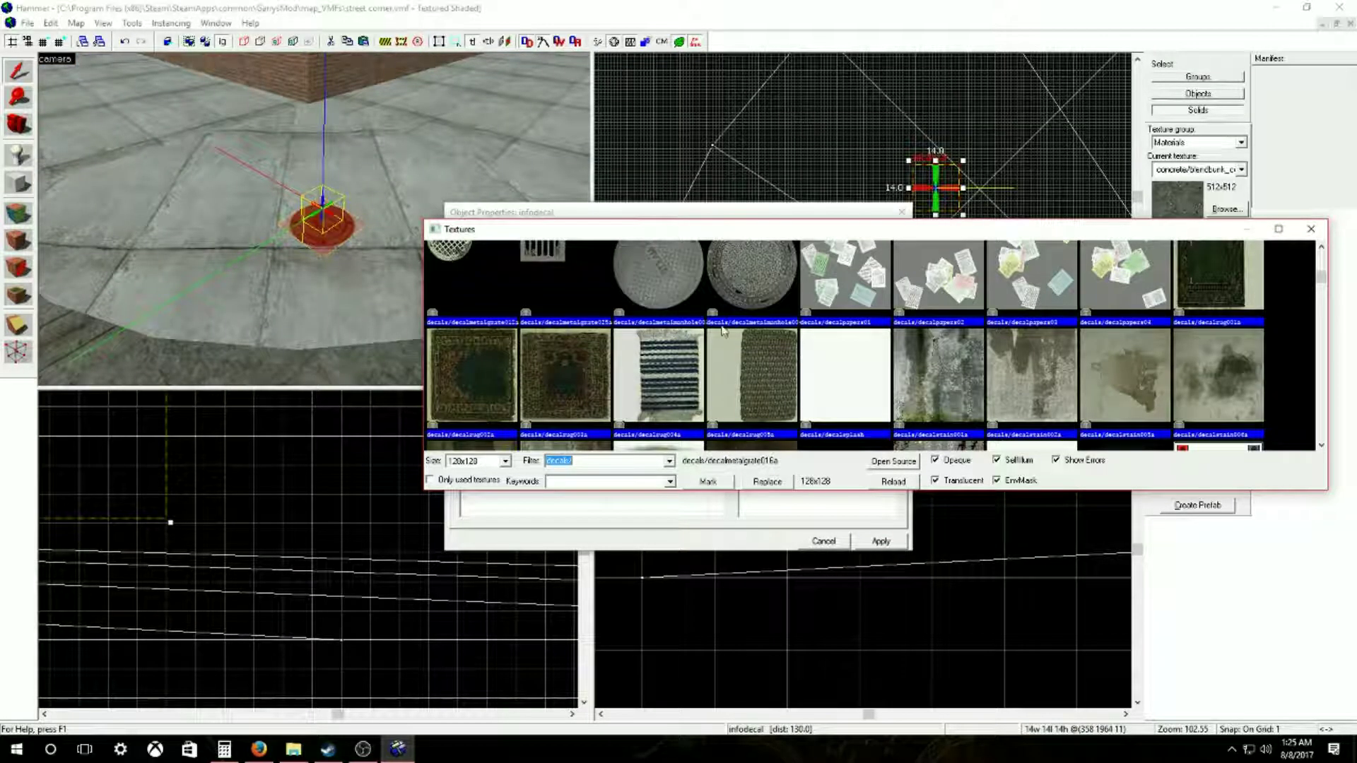
pyautogui.doubleClick(659, 277)
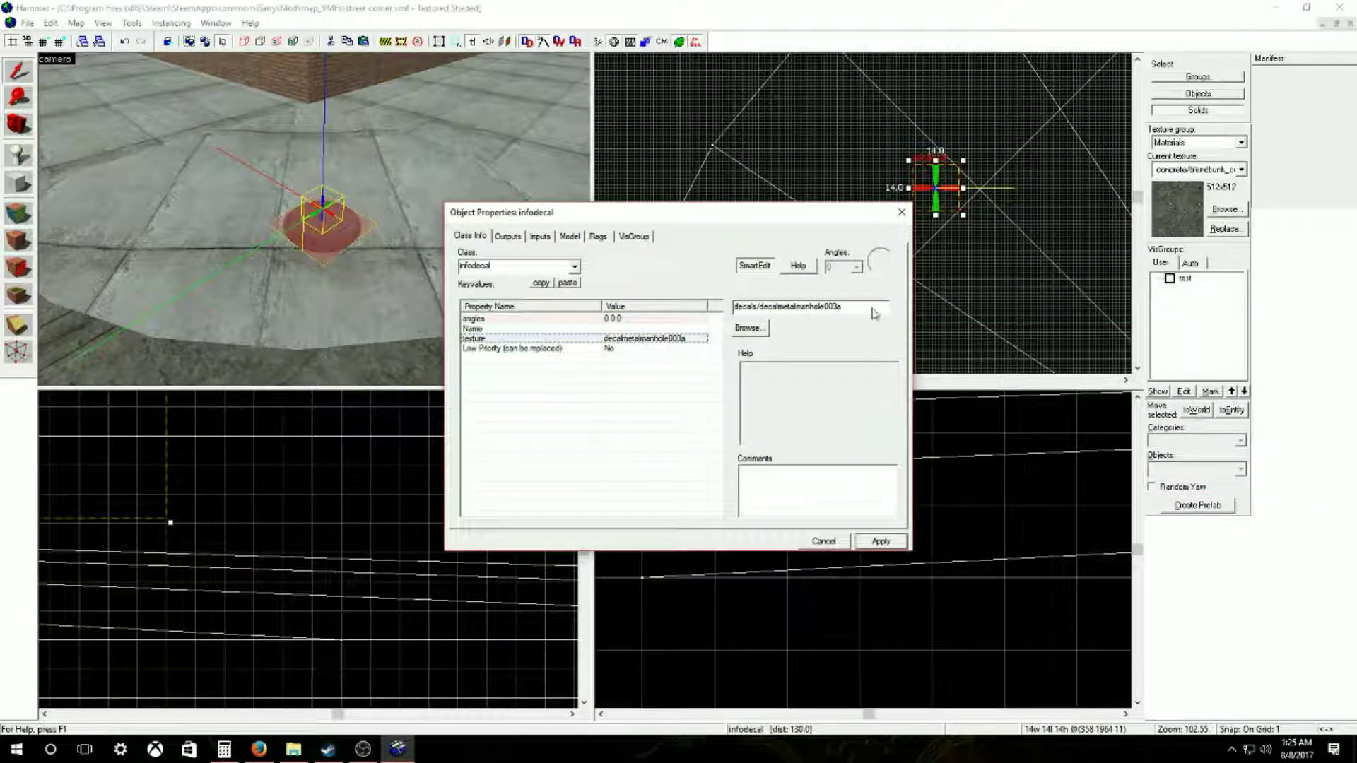
pyautogui.click(899, 215)
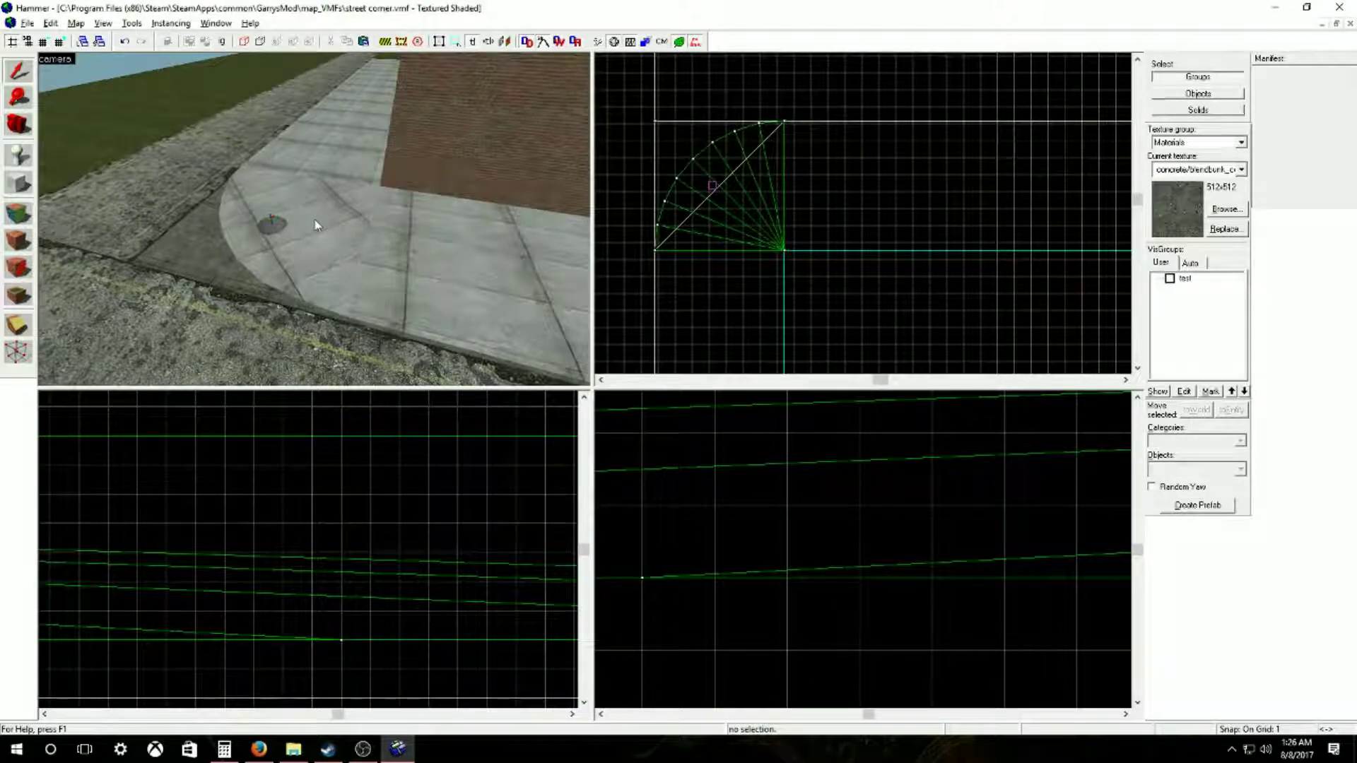
# Step: Check the map for problems and inspect the reported infodecal and trigger_once entries
pyautogui.hotkey('alt', 'p')
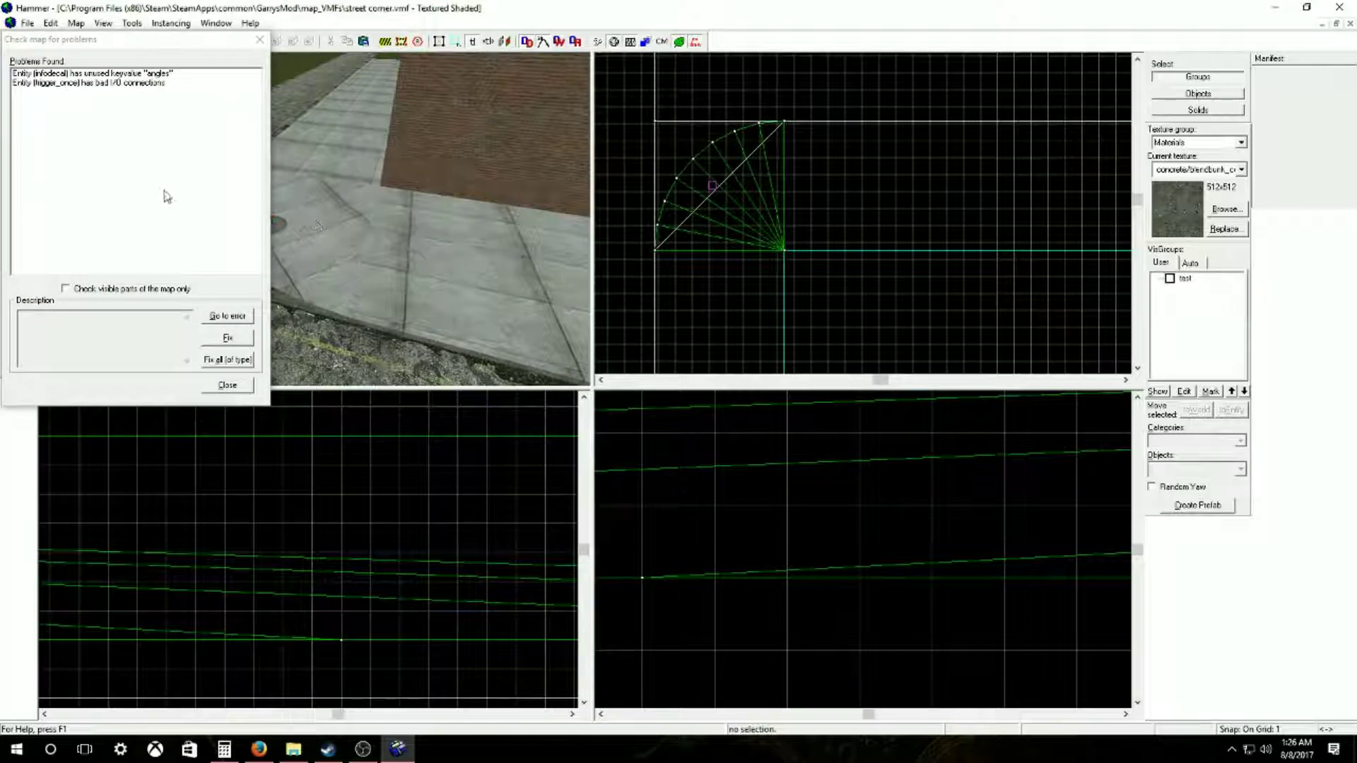
pyautogui.click(154, 83)
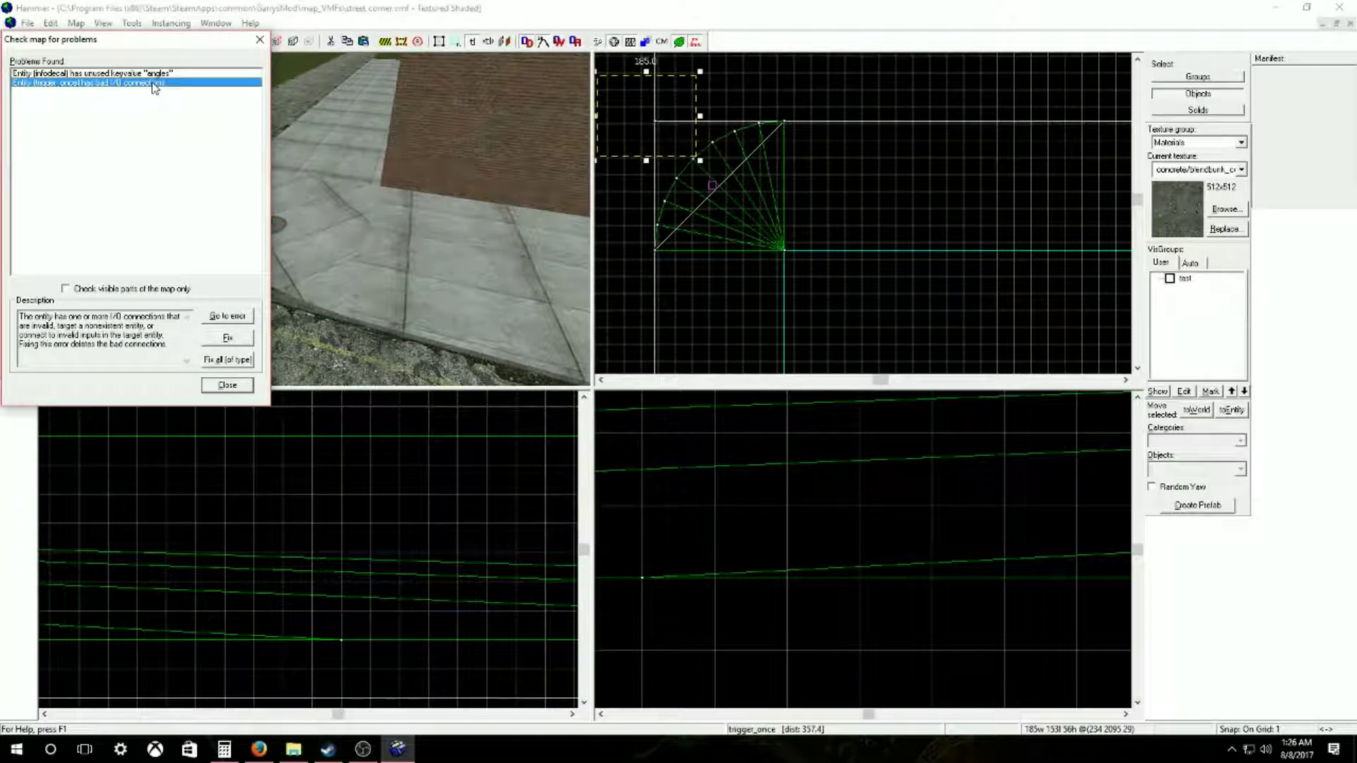
pyautogui.click(147, 74)
pyautogui.click(153, 84)
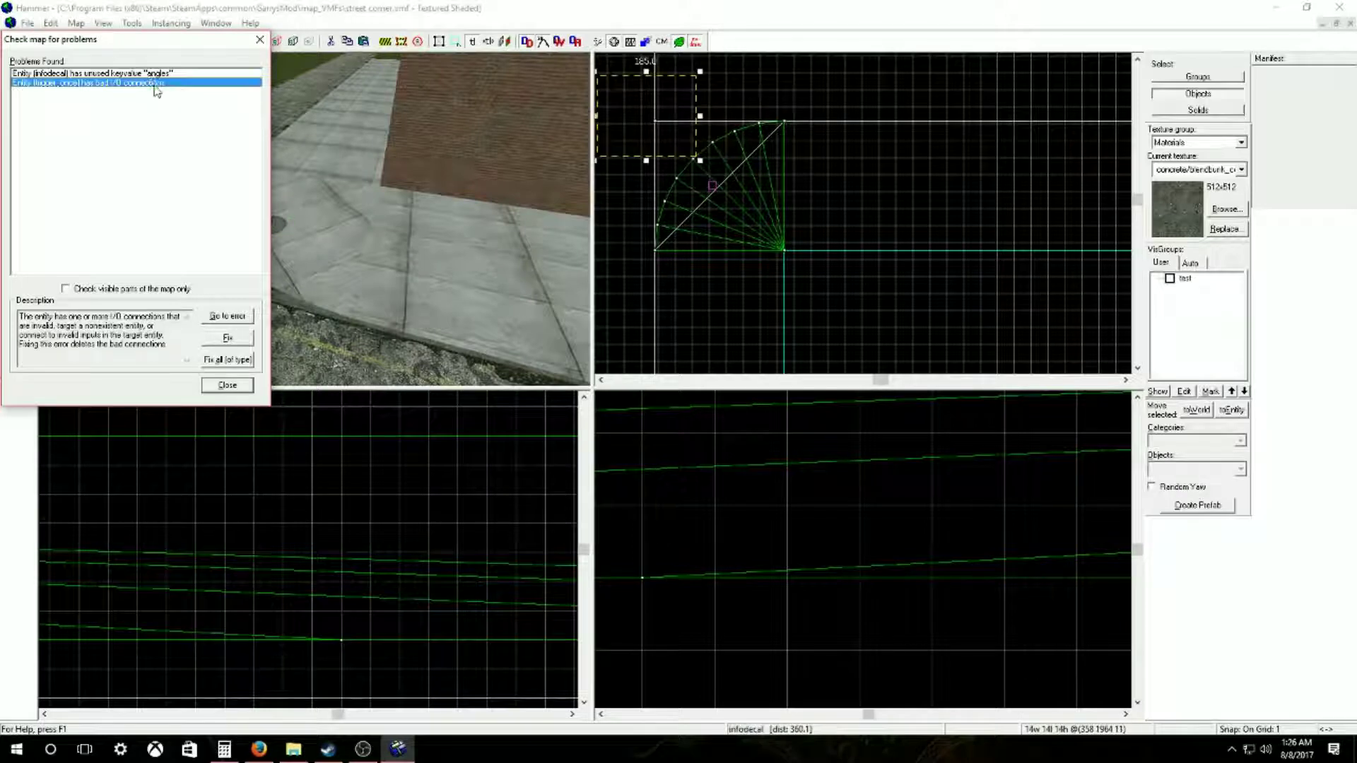
pyautogui.click(150, 75)
pyautogui.click(156, 75)
pyautogui.click(162, 84)
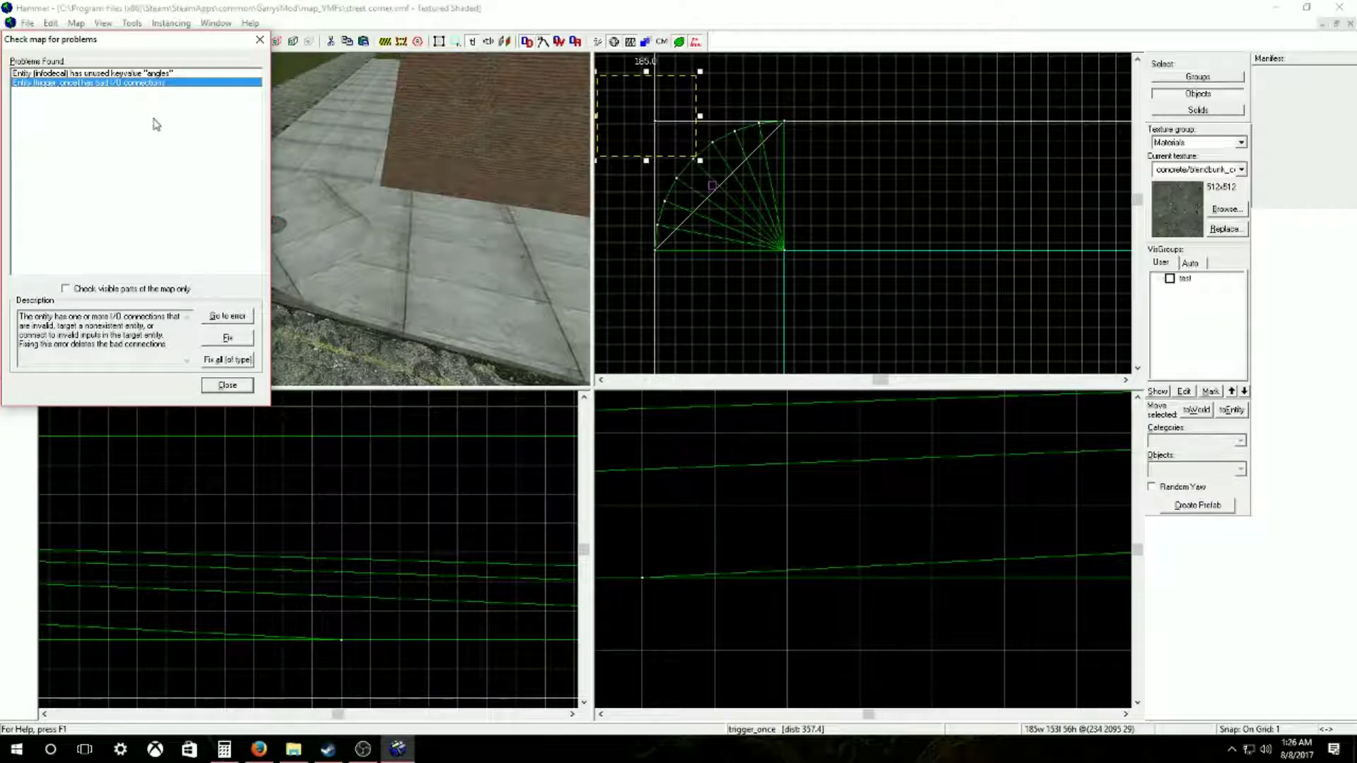
# Step: Examine the trigger_once outline and the corner wedges' outer and shared vertices in the top view, and close the problem list
pyautogui.click(648, 57)
pyautogui.scroll(10, 711, 113)
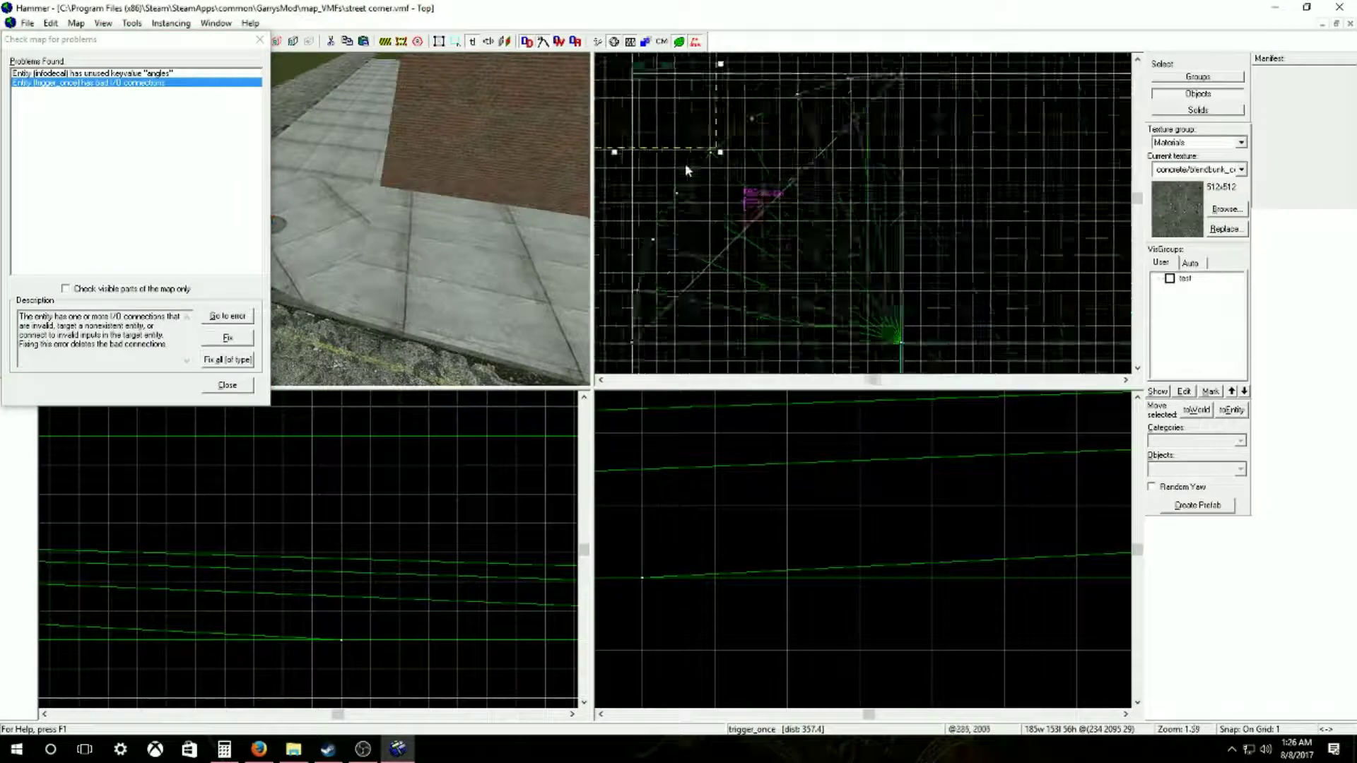
pyautogui.scroll(7, 712, 108)
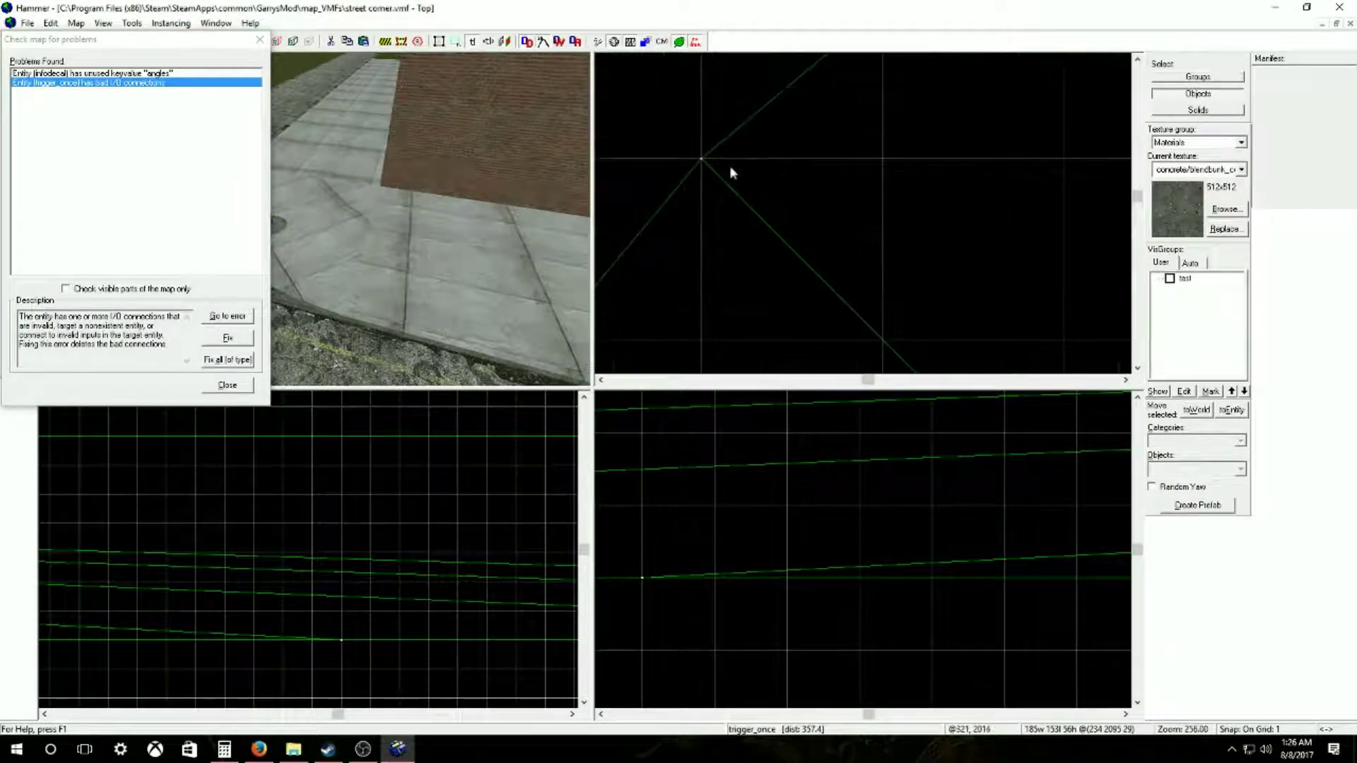
pyautogui.scroll(-20, 739, 181)
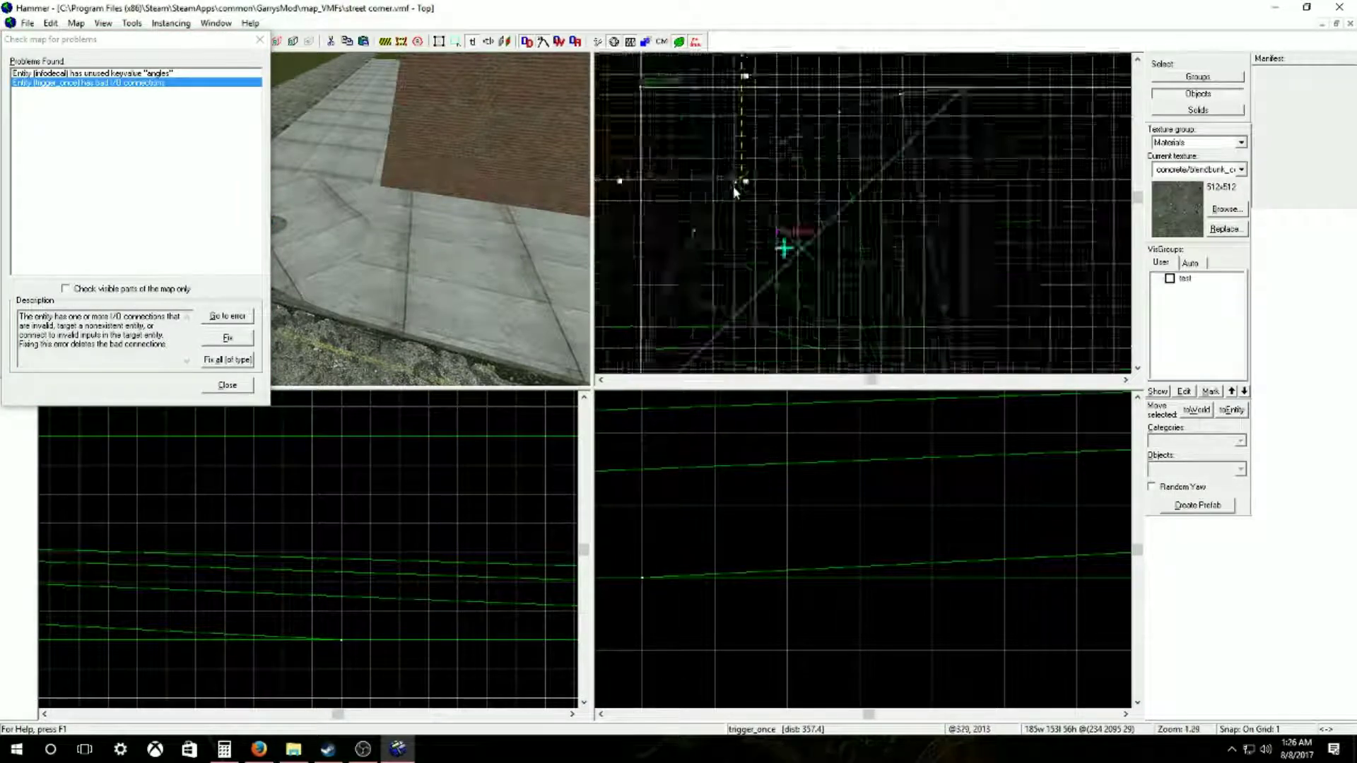
pyautogui.scroll(20, 824, 289)
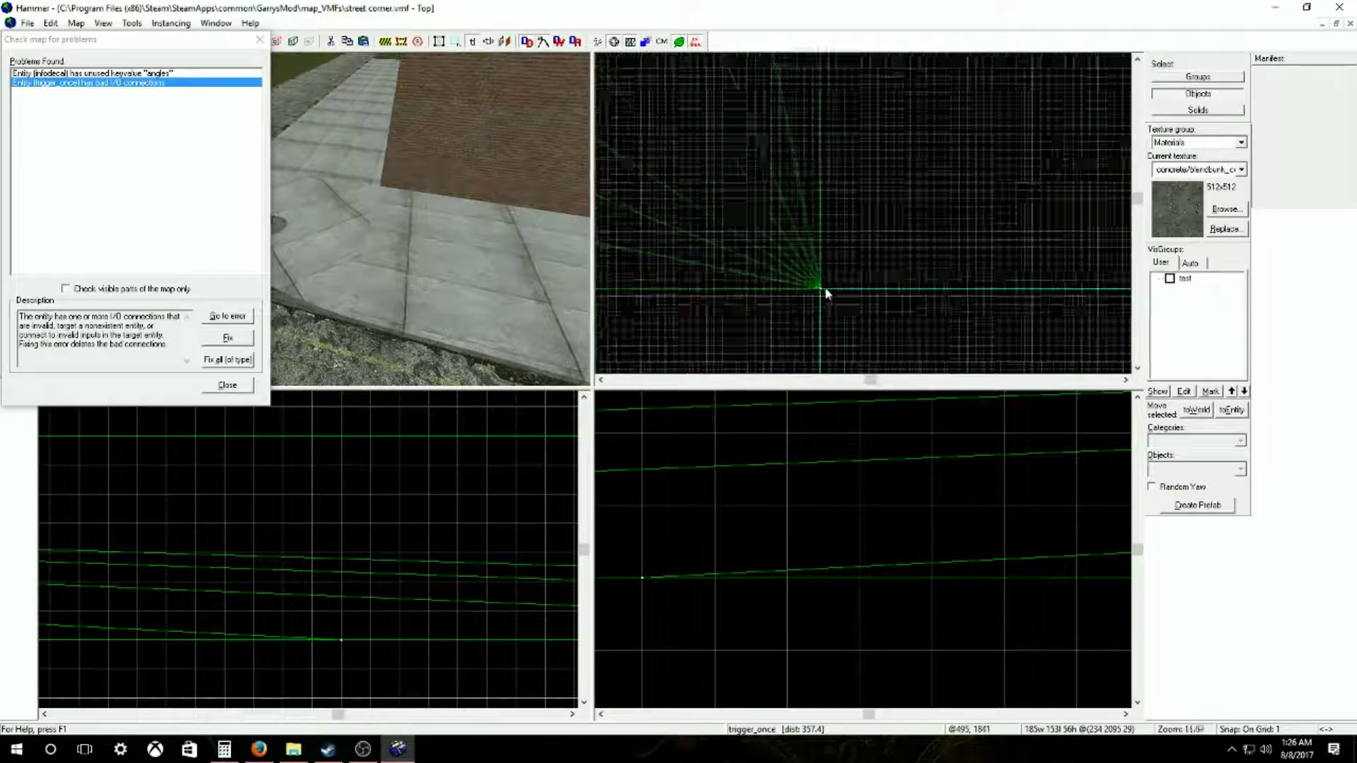
pyautogui.scroll(-18, 811, 291)
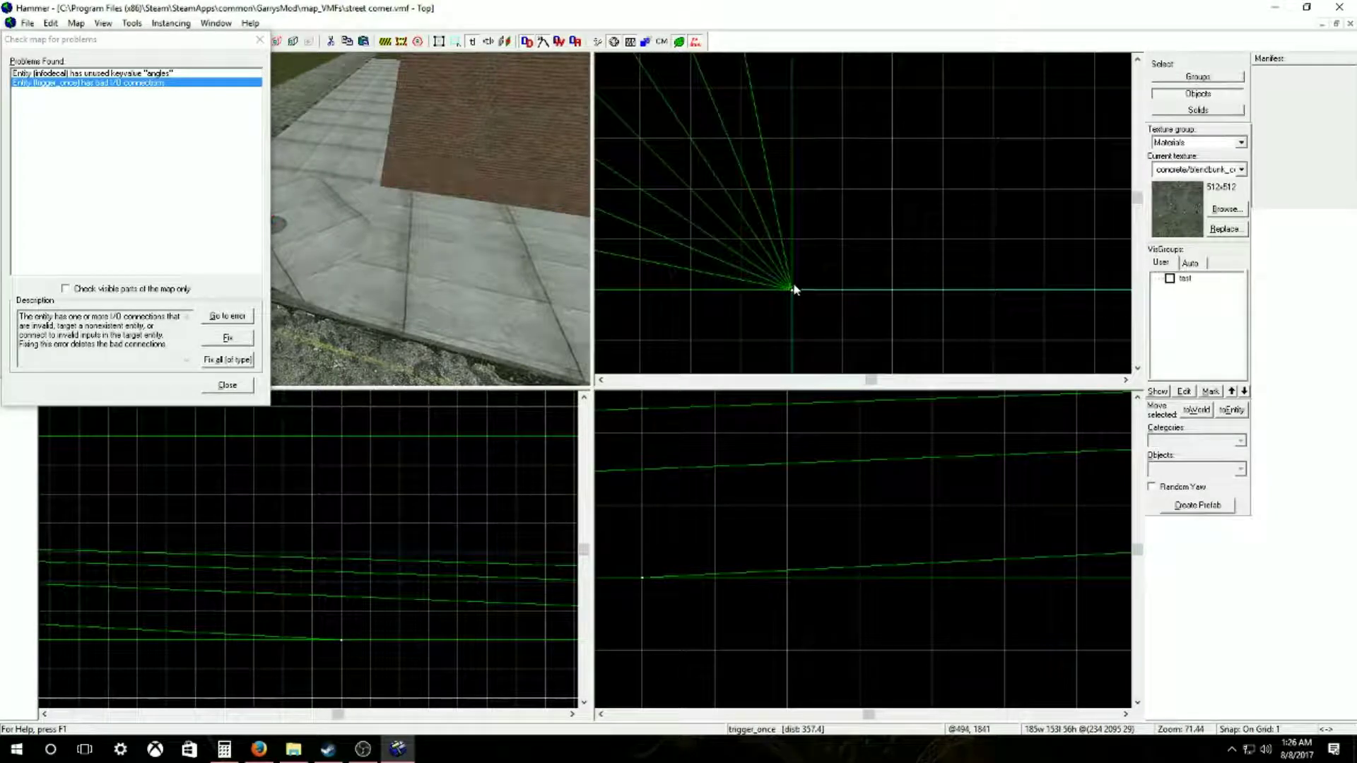
pyautogui.scroll(-6, 870, 282)
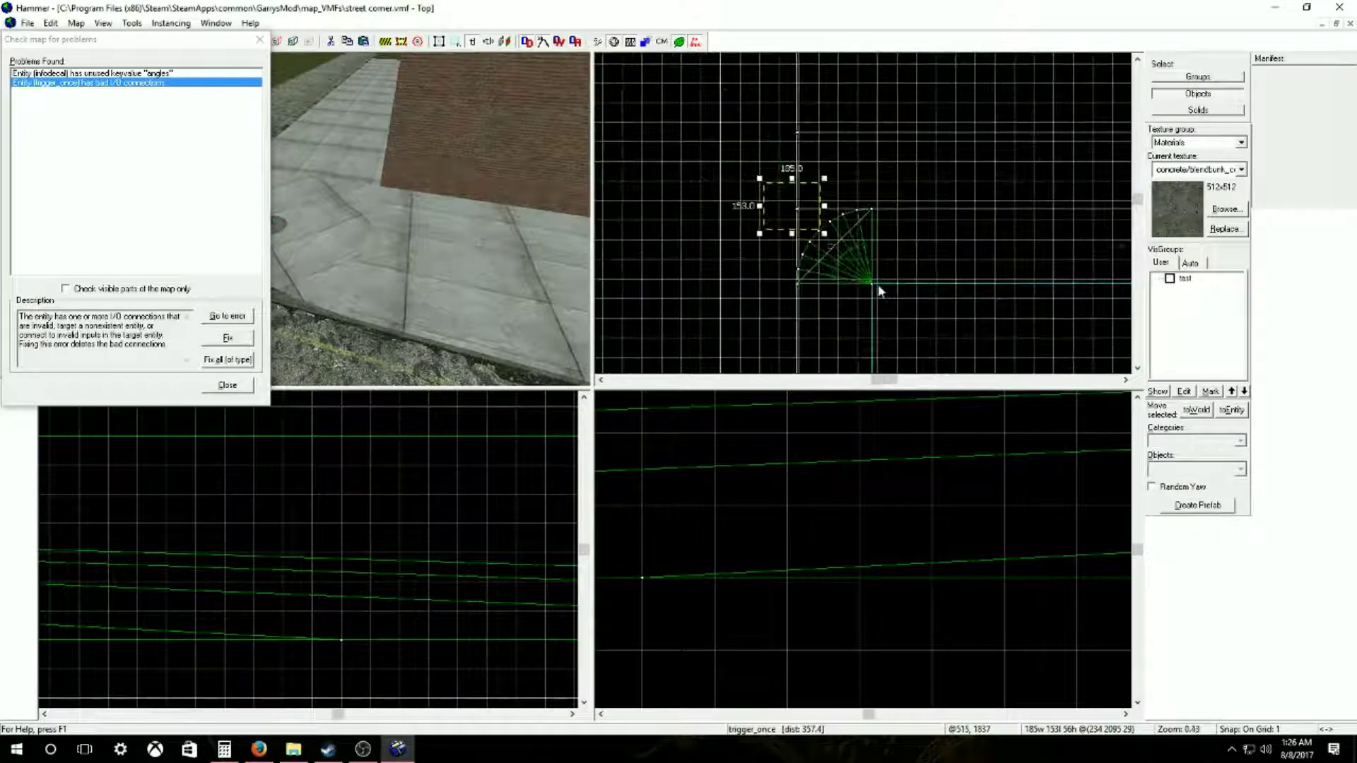
pyautogui.scroll(20, 872, 288)
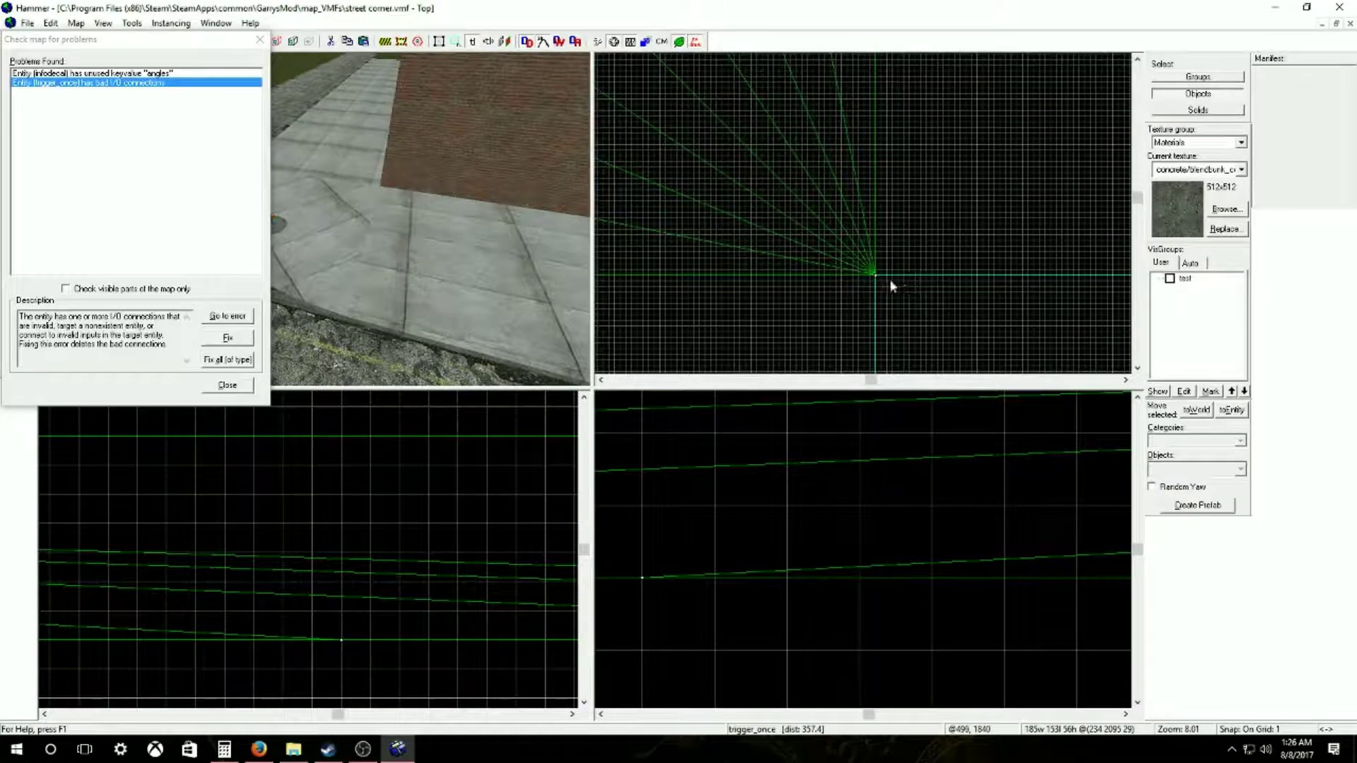
pyautogui.scroll(-20, 834, 281)
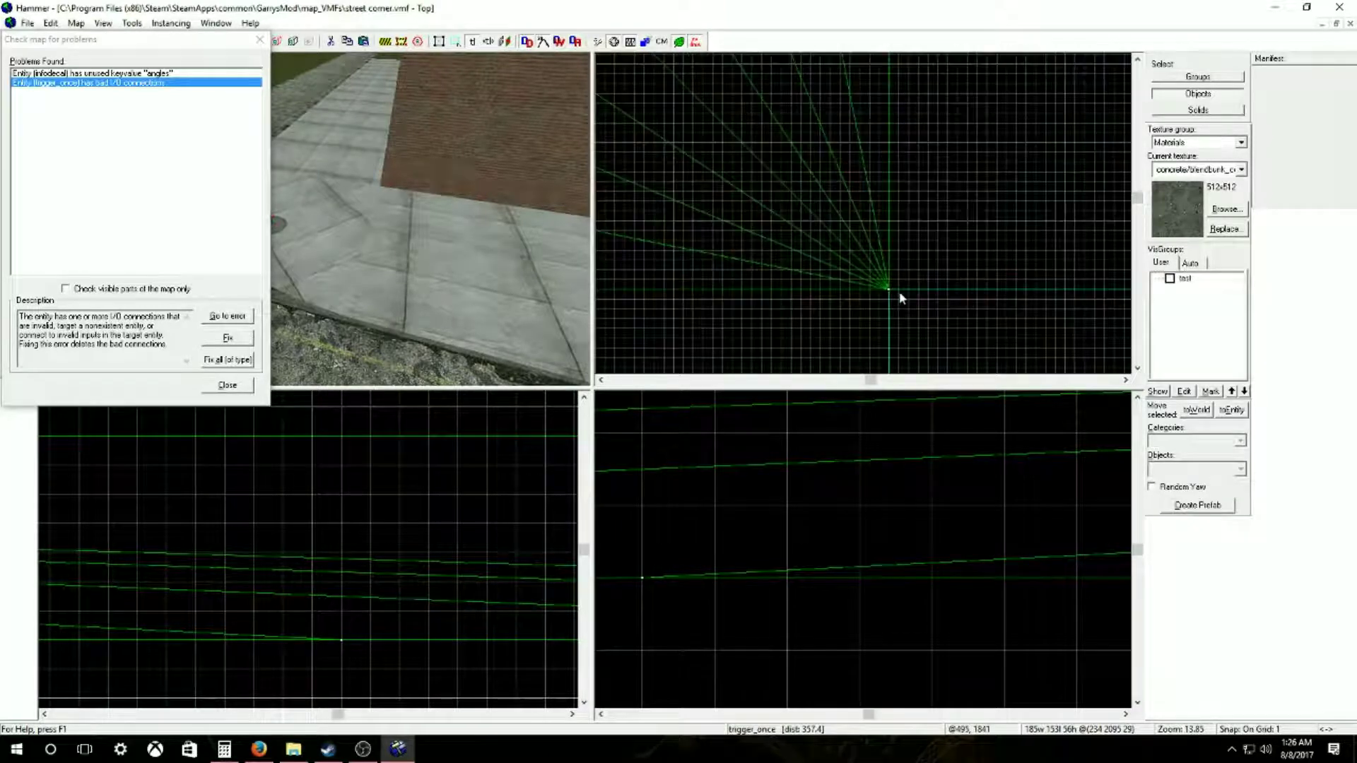
pyautogui.scroll(3, 882, 286)
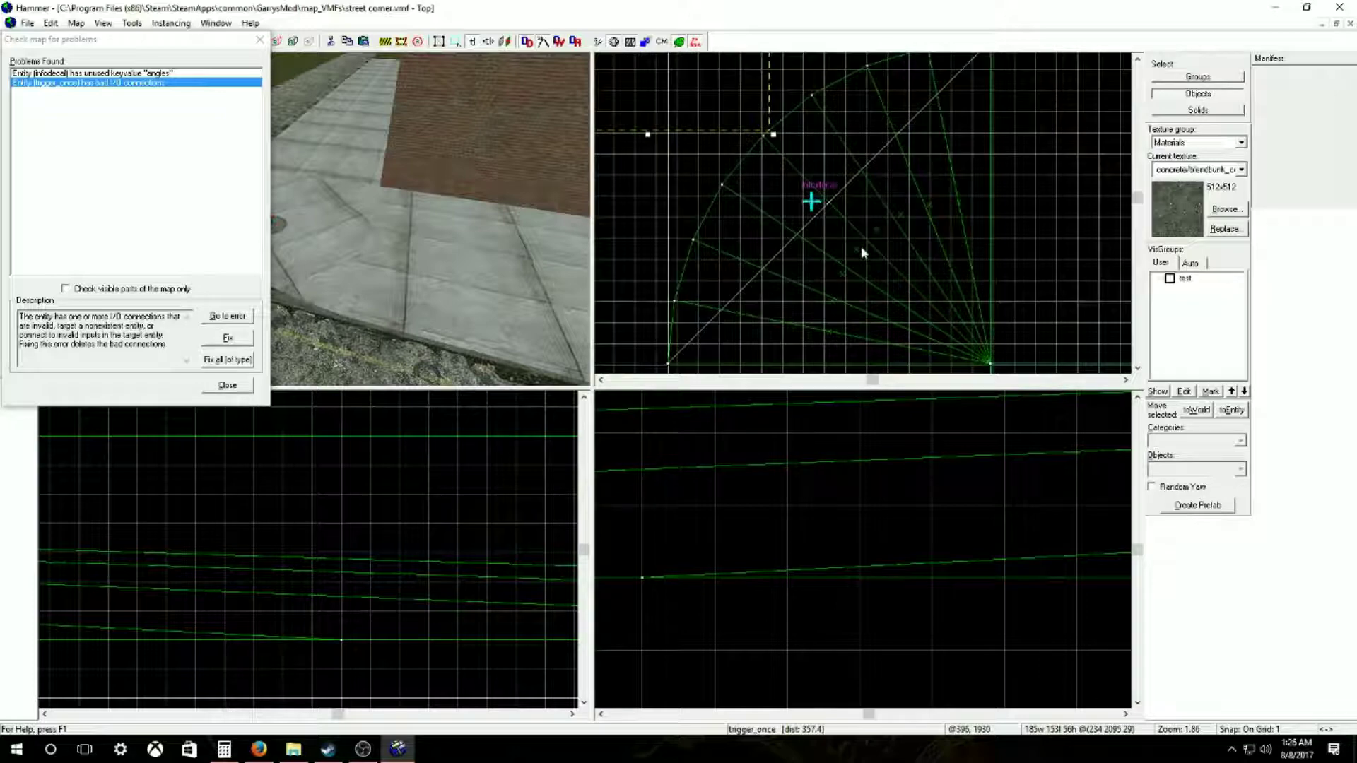
pyautogui.click(259, 40)
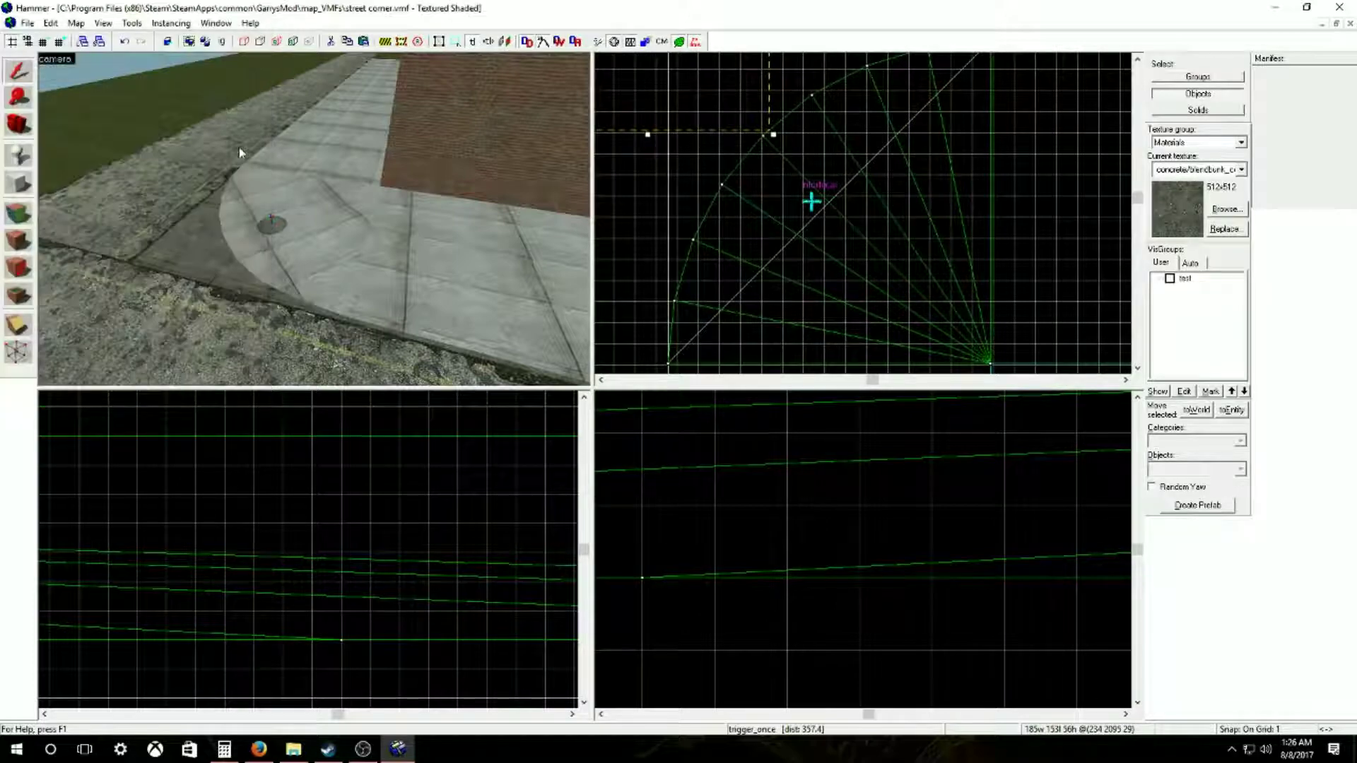
# Step: Examine the manhole decal and the finished rounded corner from several angles in the 3D view
pyautogui.press('z')
pyautogui.press('w')
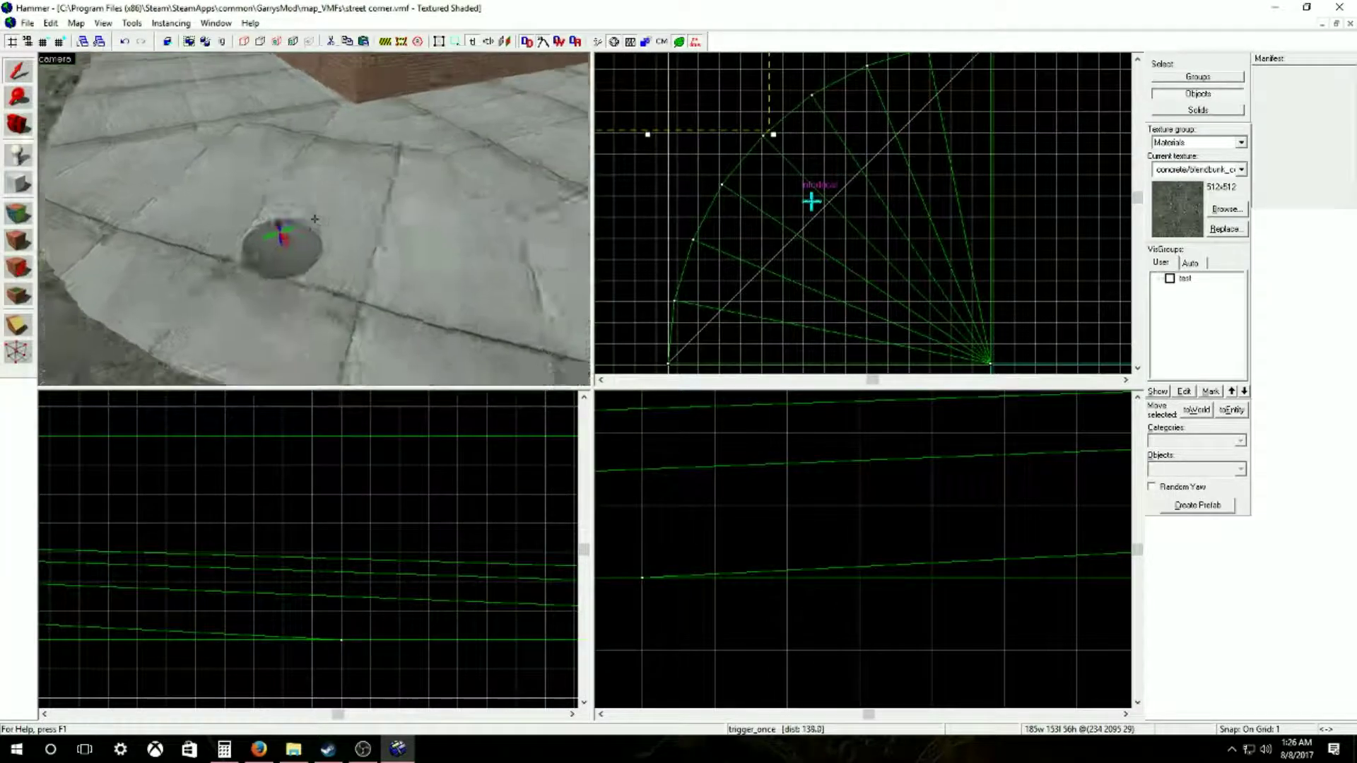
pyautogui.press('s')
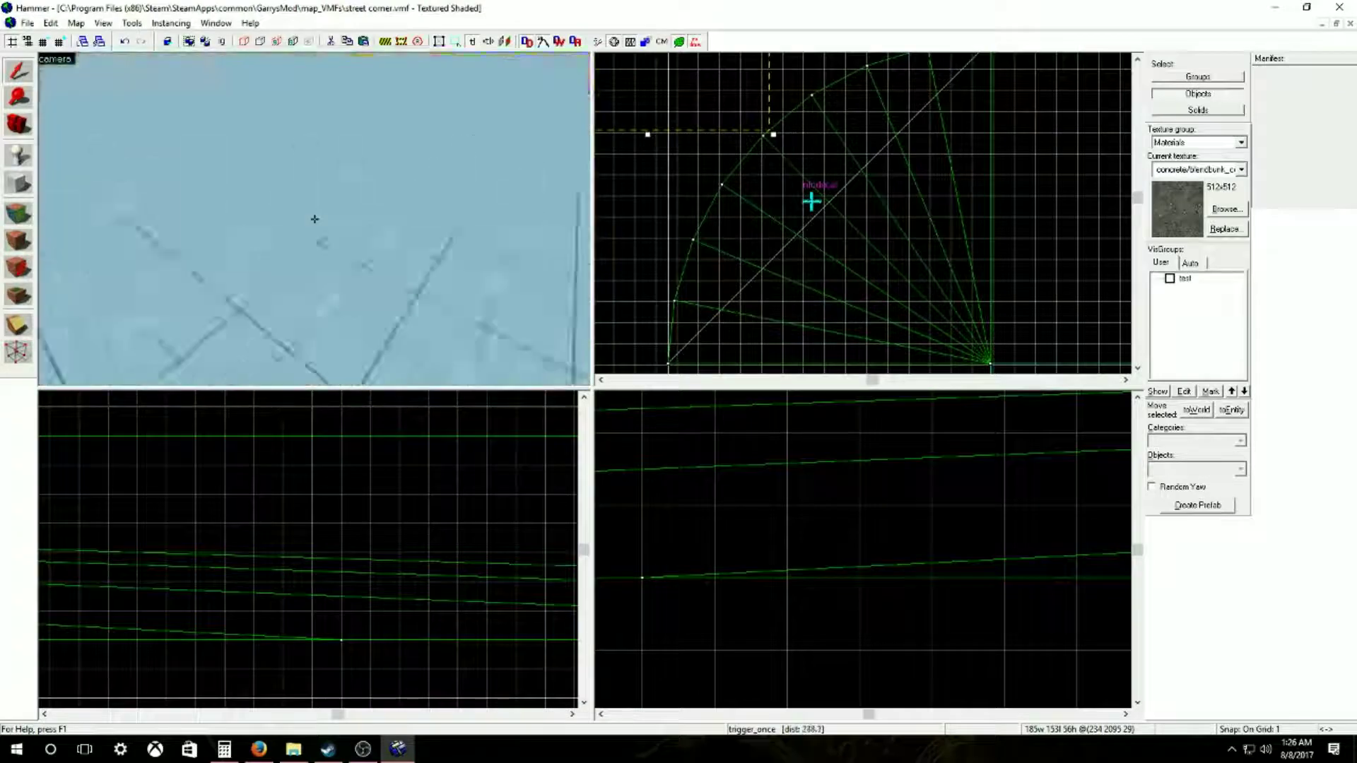
pyautogui.press('w')
pyautogui.press('z')
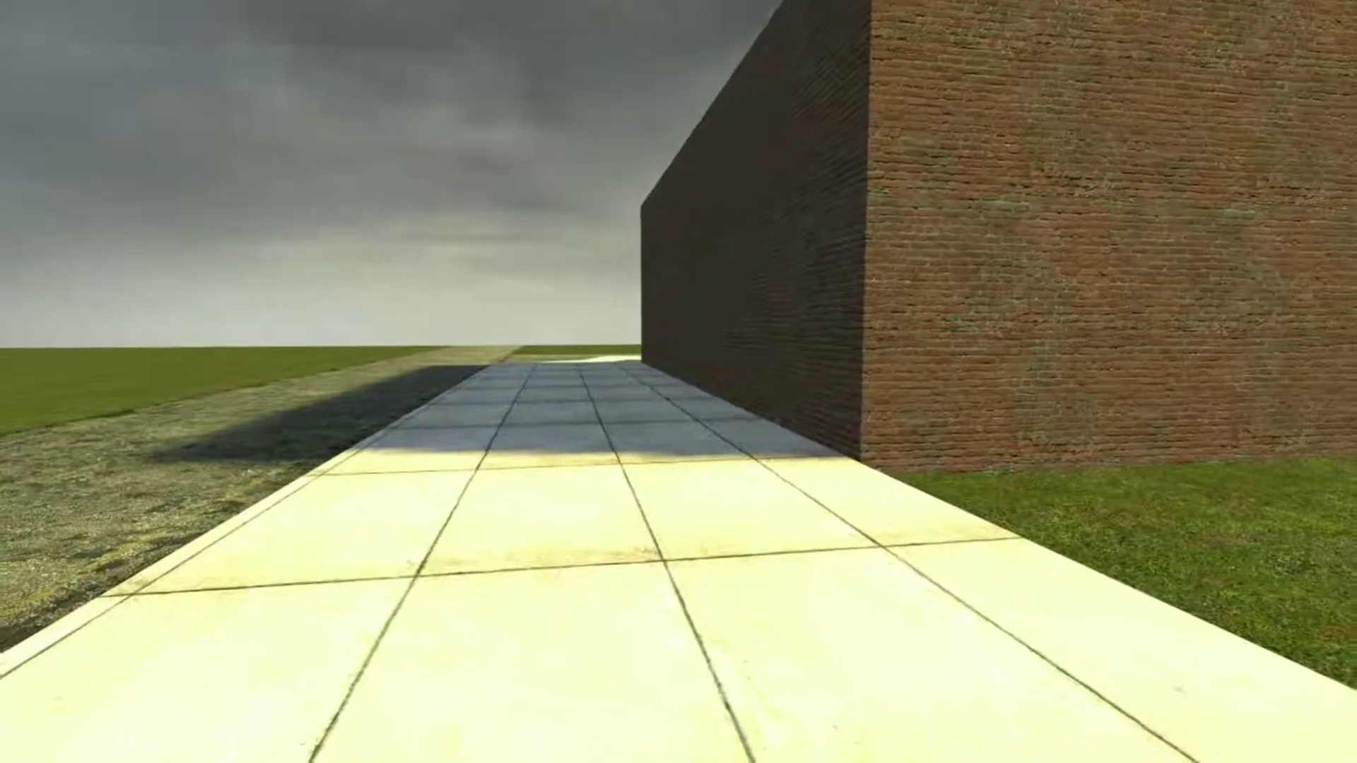
pyautogui.press('w')
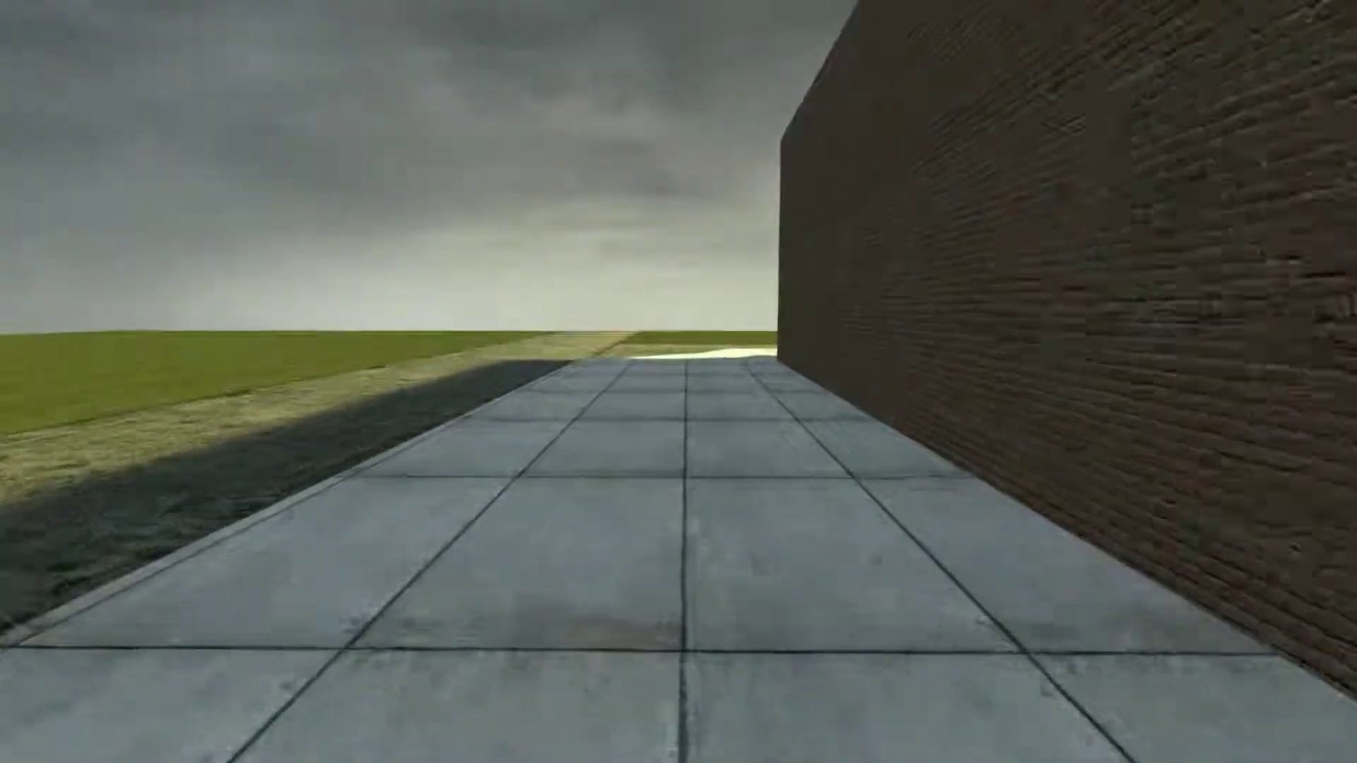